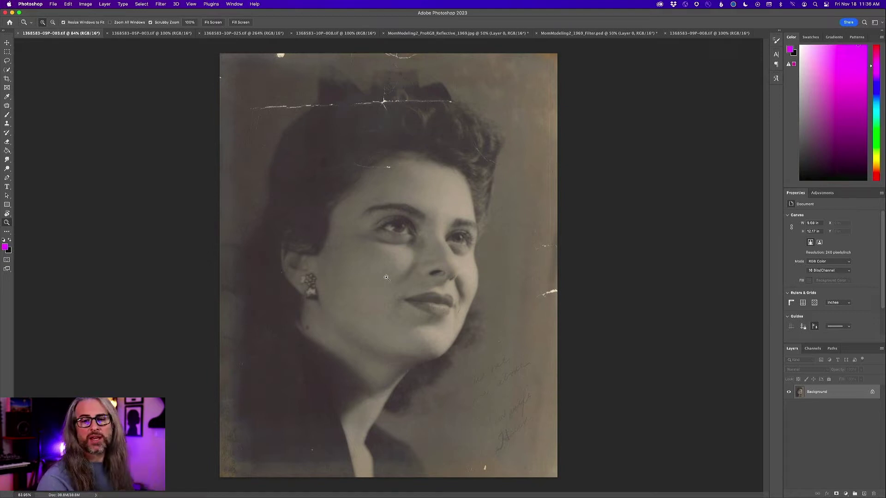
Open Neural Filters for the scanned portrait and find the restoration filters.
{"action": "left_click", "coordinate": [161, 4]}
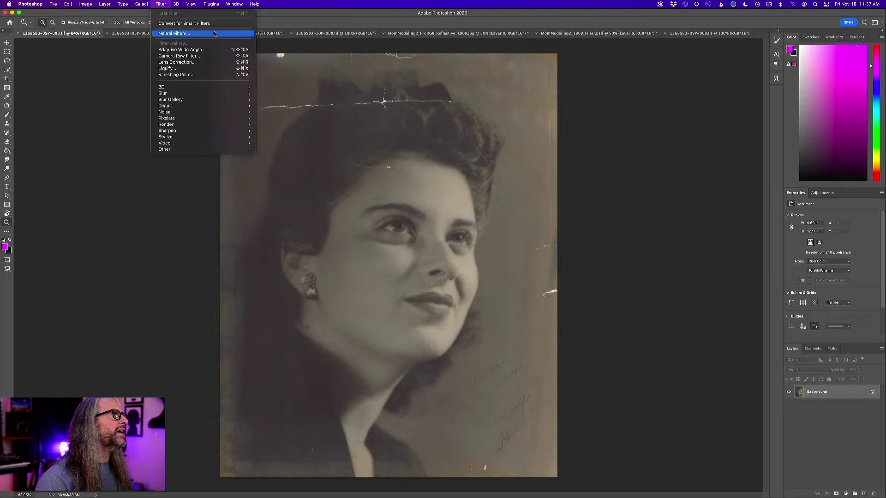
{"action": "left_click", "coordinate": [214, 33]}
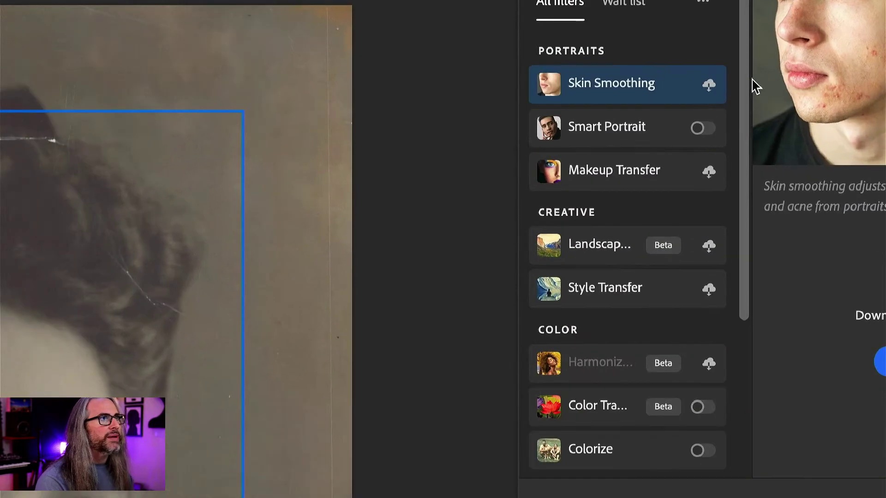
{"action": "mouse_move", "coordinate": [737, 84]}
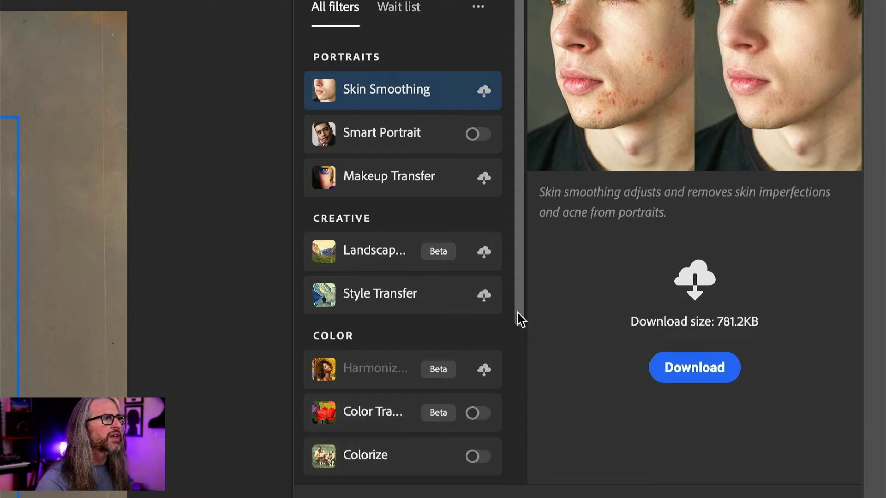
{"action": "left_click_drag", "start_coordinate": [518, 317], "coordinate": [528, 485]}
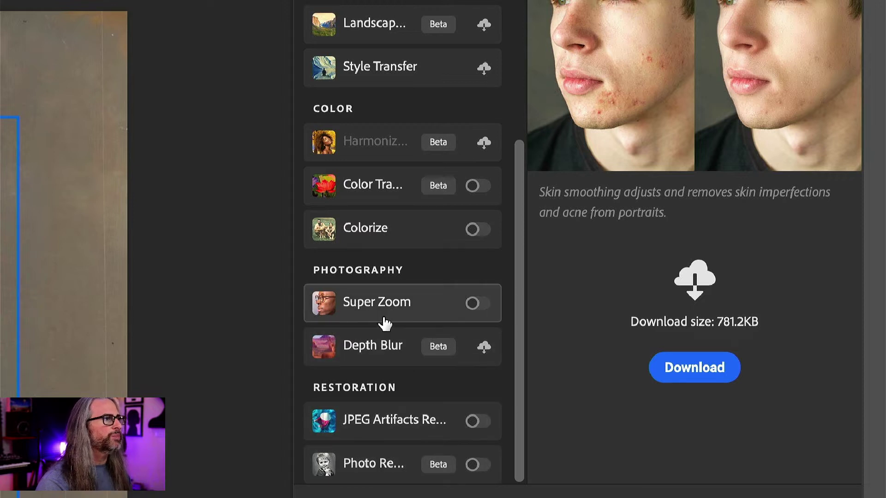
{"action": "mouse_move", "coordinate": [394, 313]}
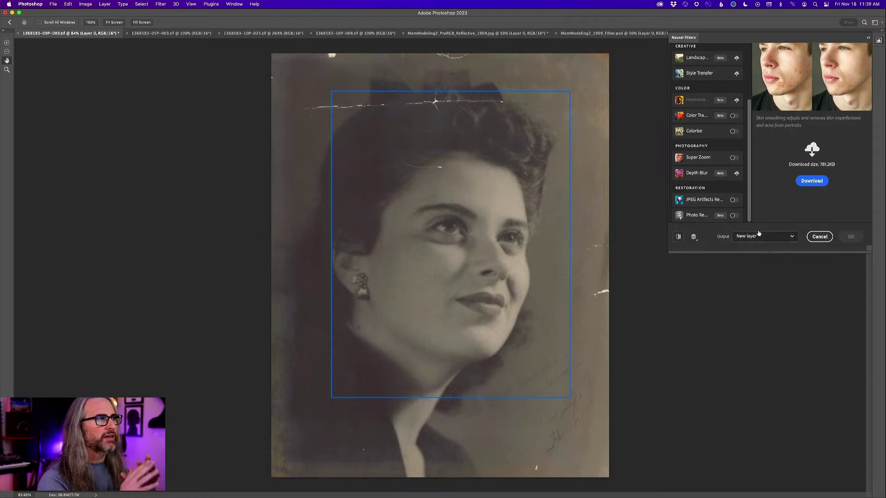
Enable the Photo Restoration neural filter on the portrait.
{"action": "left_click", "coordinate": [718, 164]}
{"action": "mouse_move", "coordinate": [718, 163]}
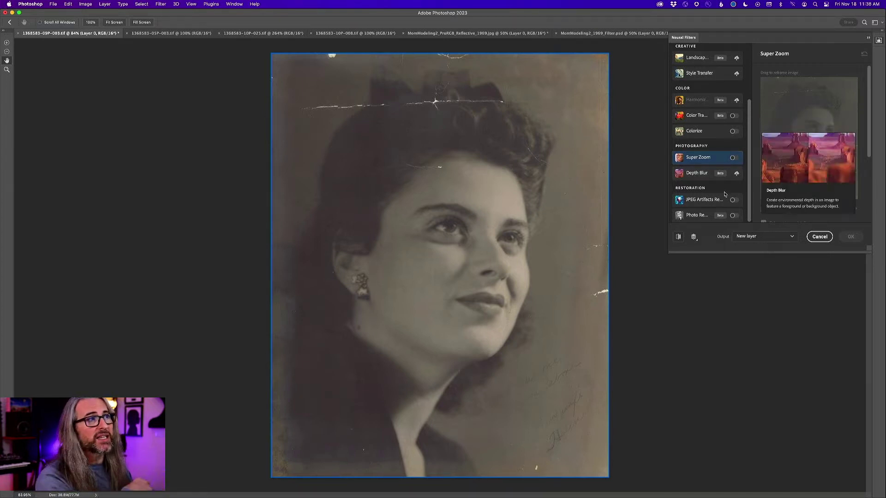
{"action": "mouse_move", "coordinate": [697, 218]}
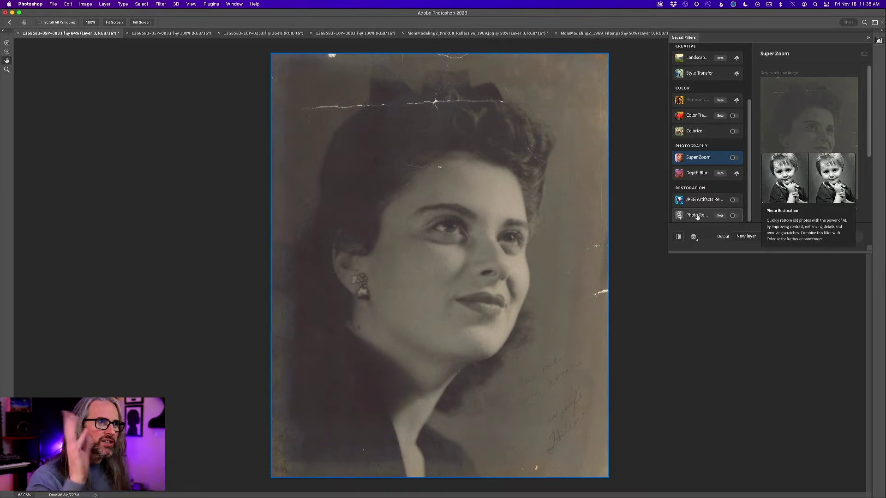
{"action": "left_click", "coordinate": [697, 216]}
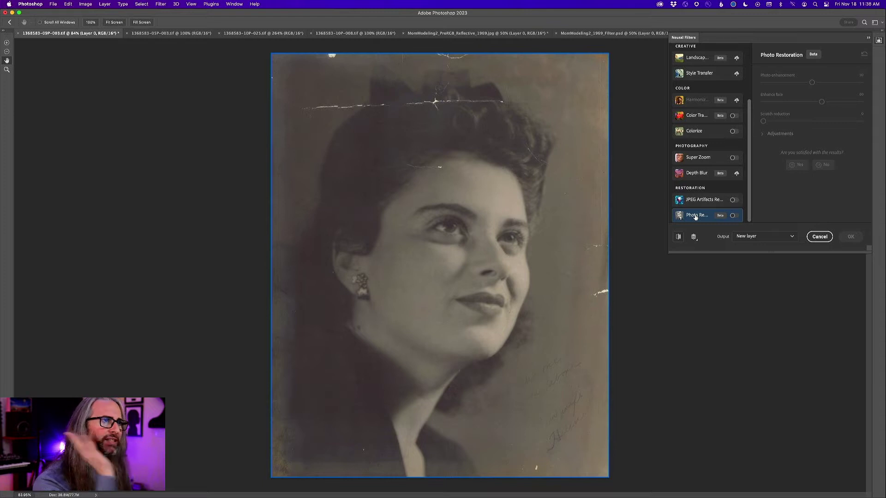
{"action": "left_click", "coordinate": [733, 216]}
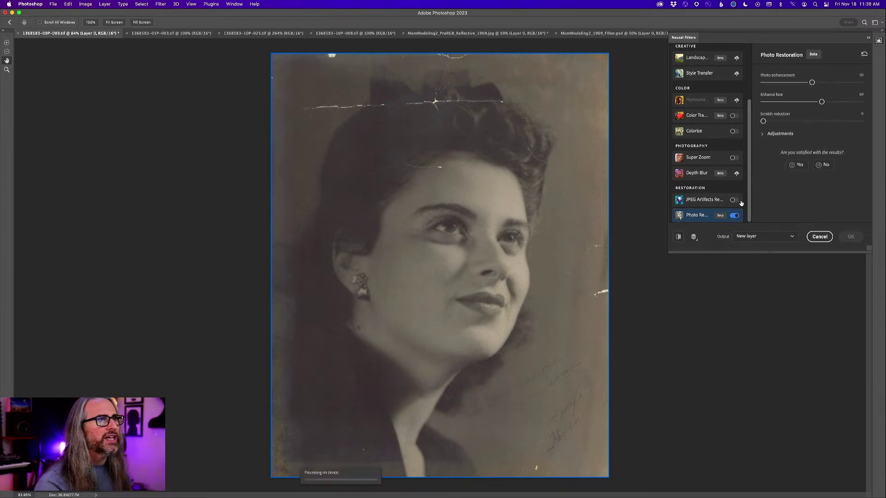
Set Enhance face to 50 and compare the restored portrait with the original.
{"action": "left_click_drag", "start_coordinate": [823, 102], "coordinate": [812, 103]}
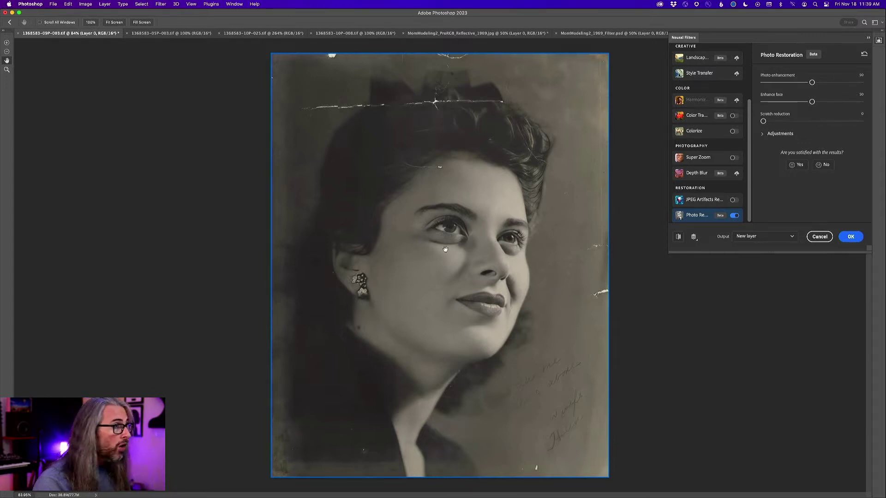
{"action": "left_click", "coordinate": [678, 237]}
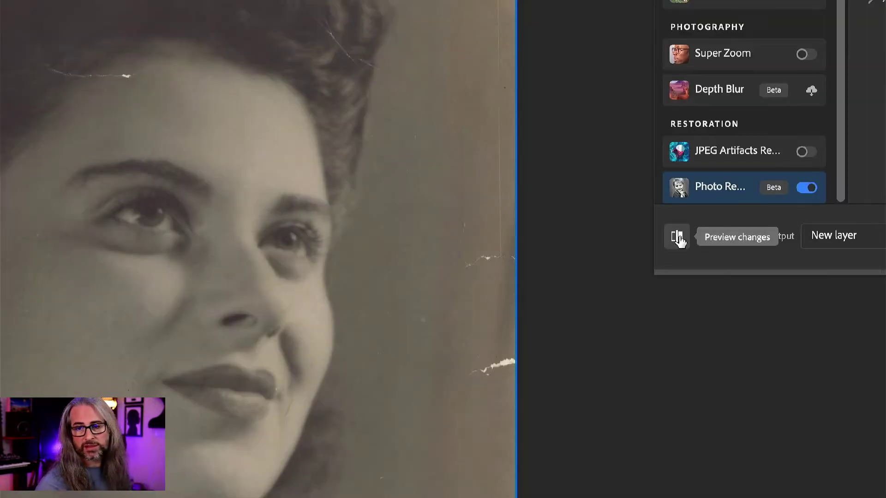
{"action": "left_click", "coordinate": [680, 239]}
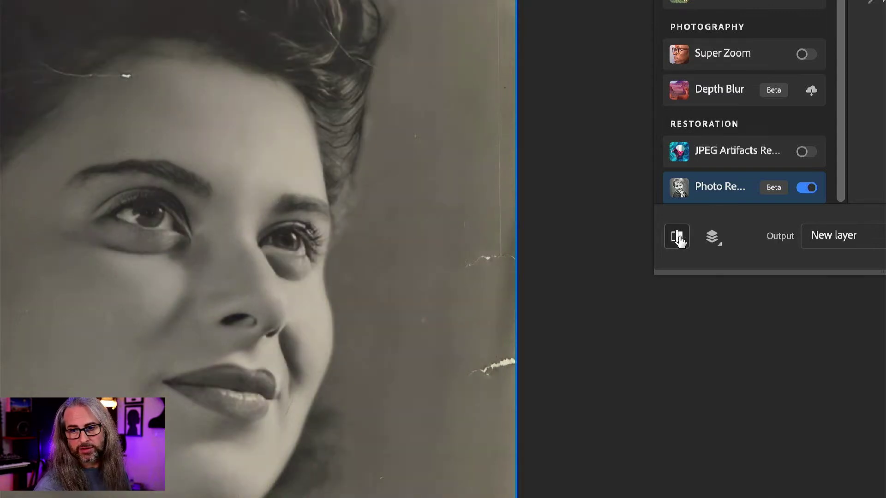
{"action": "left_click", "coordinate": [679, 239]}
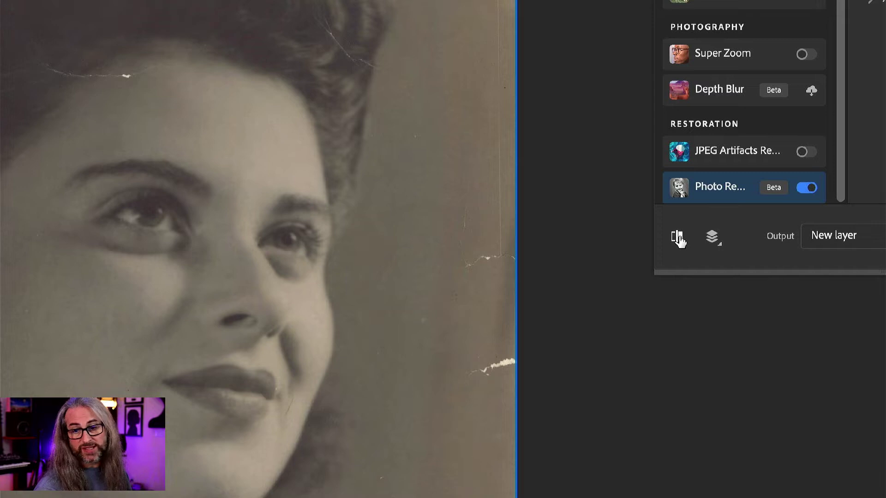
{"action": "left_click", "coordinate": [680, 239]}
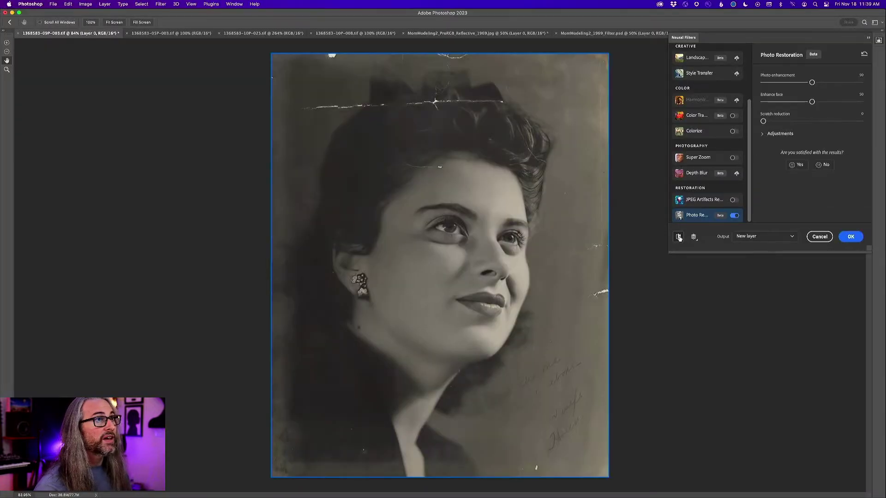
{"action": "left_click", "coordinate": [679, 238]}
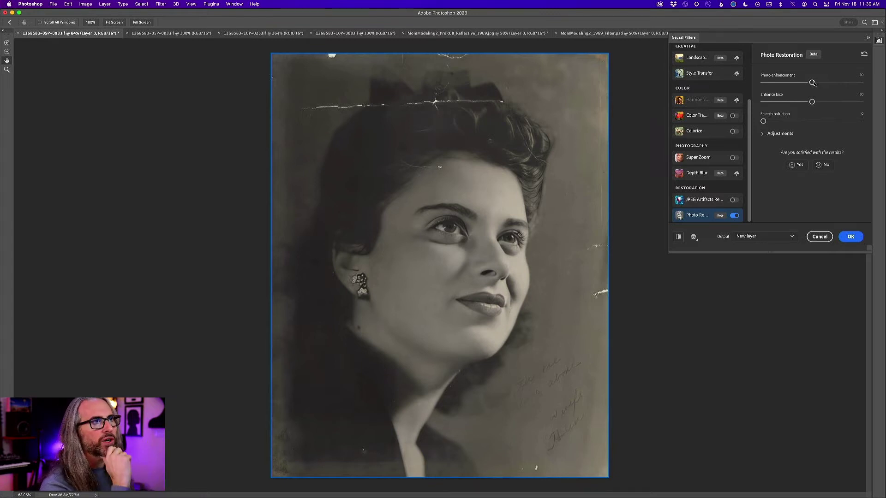
Try Photo enhancement at 8 and at 100, comparing the results with the original portrait.
{"action": "left_click_drag", "start_coordinate": [812, 83], "coordinate": [771, 83]}
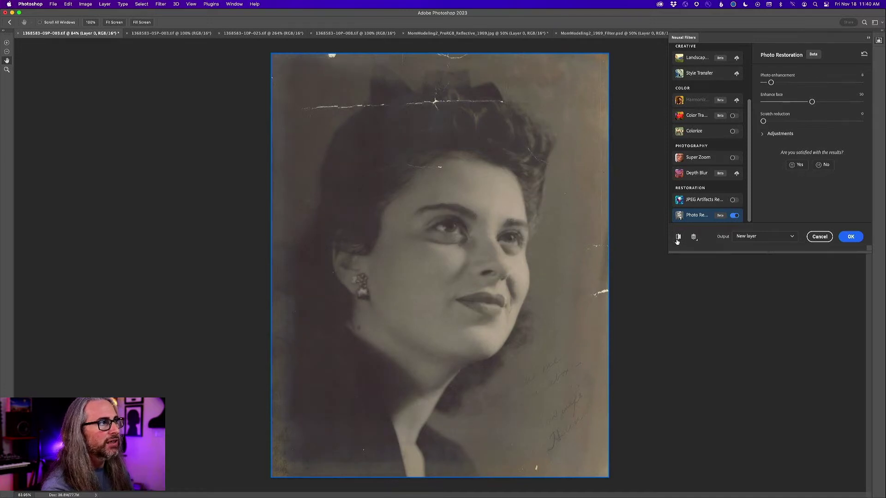
{"action": "left_click", "coordinate": [677, 240]}
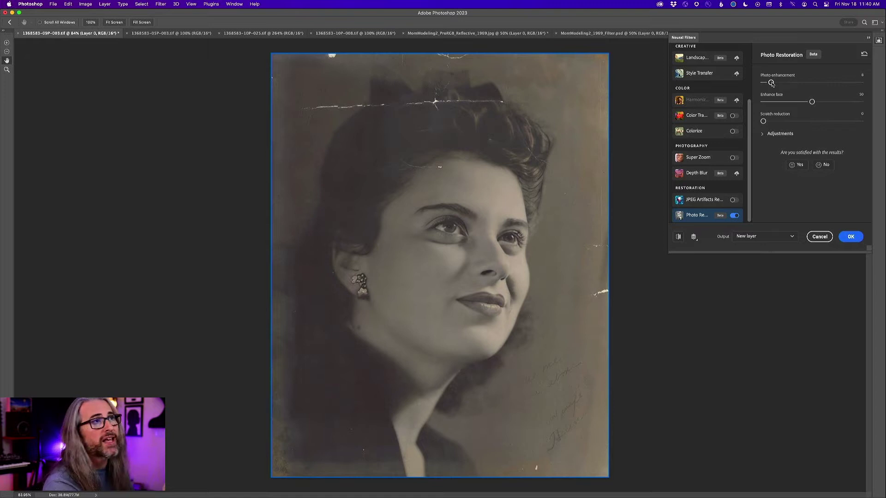
{"action": "left_click_drag", "start_coordinate": [771, 83], "coordinate": [866, 82]}
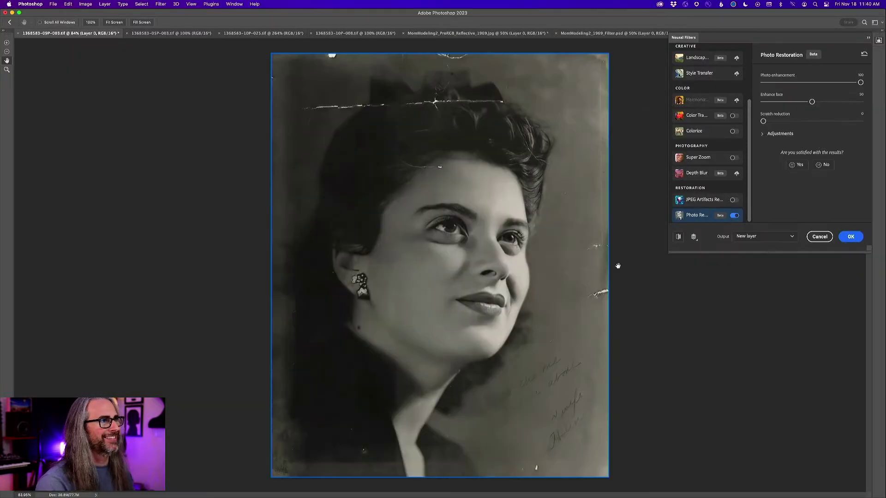
{"action": "left_click", "coordinate": [678, 238]}
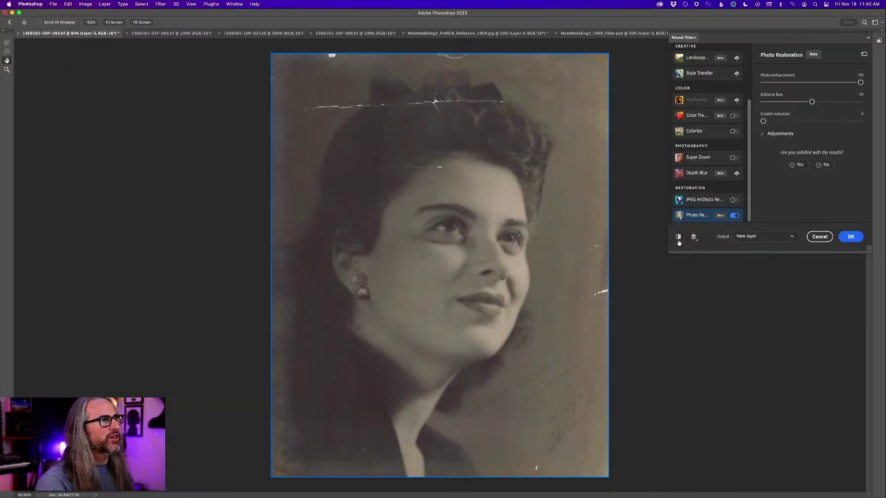
{"action": "left_click", "coordinate": [678, 239]}
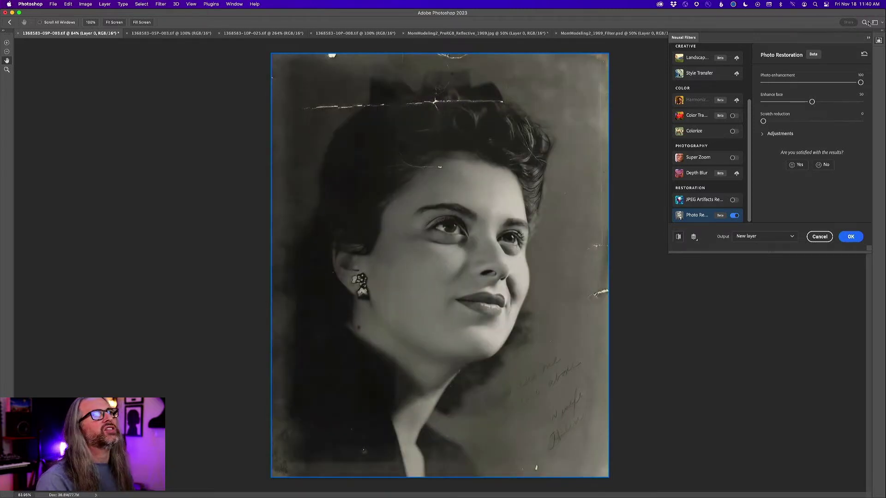
Set Photo enhancement to 55, try Enhance face at 20 and 100, and settle on 60.
{"action": "left_click_drag", "start_coordinate": [861, 83], "coordinate": [817, 83]}
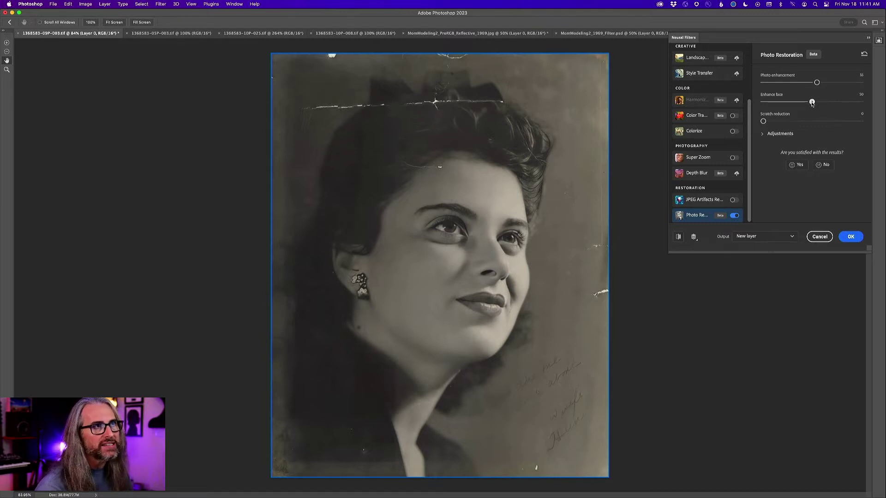
{"action": "left_click_drag", "start_coordinate": [812, 103], "coordinate": [782, 103]}
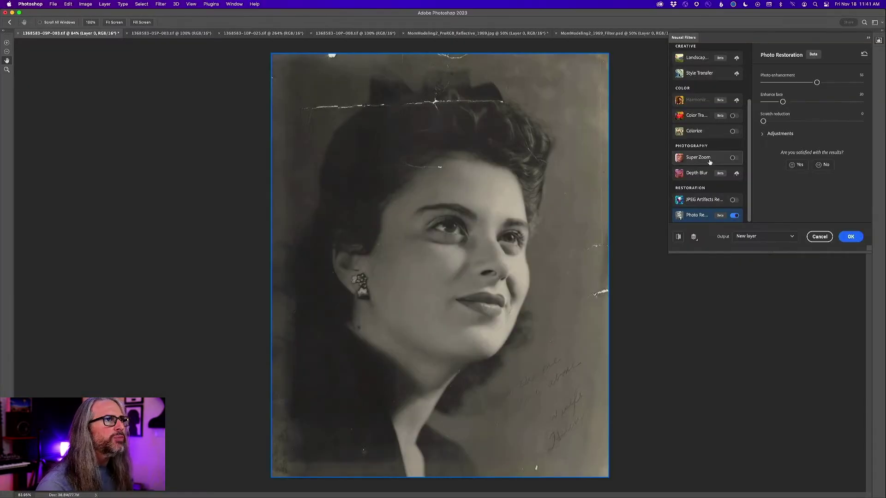
{"action": "left_click_drag", "start_coordinate": [783, 102], "coordinate": [861, 101]}
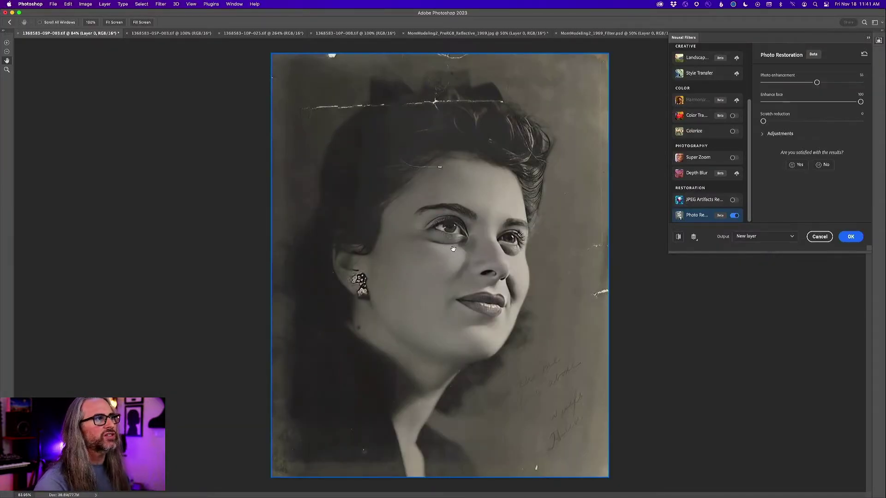
{"action": "left_click_drag", "start_coordinate": [861, 102], "coordinate": [821, 106]}
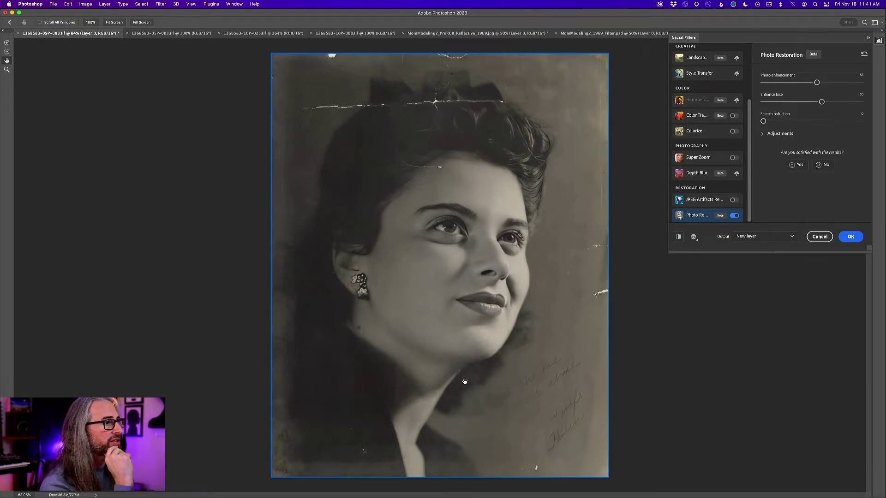
Try a Scratch reduction of 25 on the portrait and settle on 10.
{"action": "left_click_drag", "start_coordinate": [763, 121], "coordinate": [787, 121]}
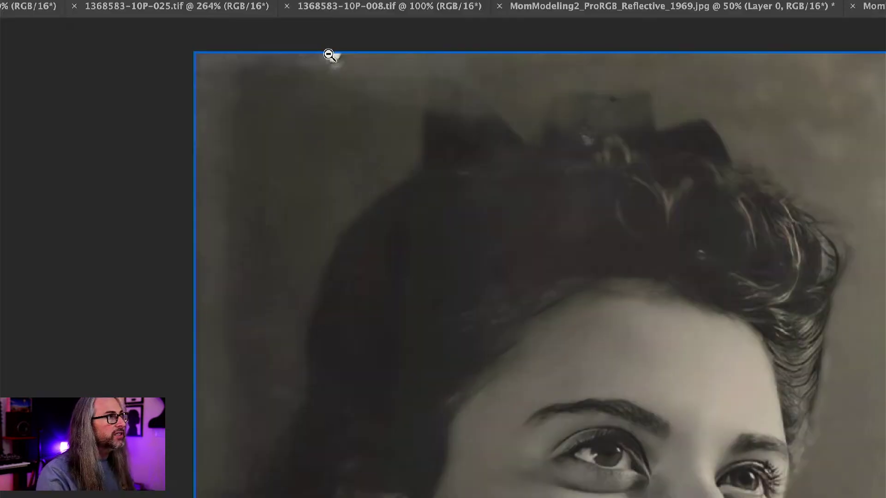
{"action": "key", "text": "XF86AudioRaiseVolume"}
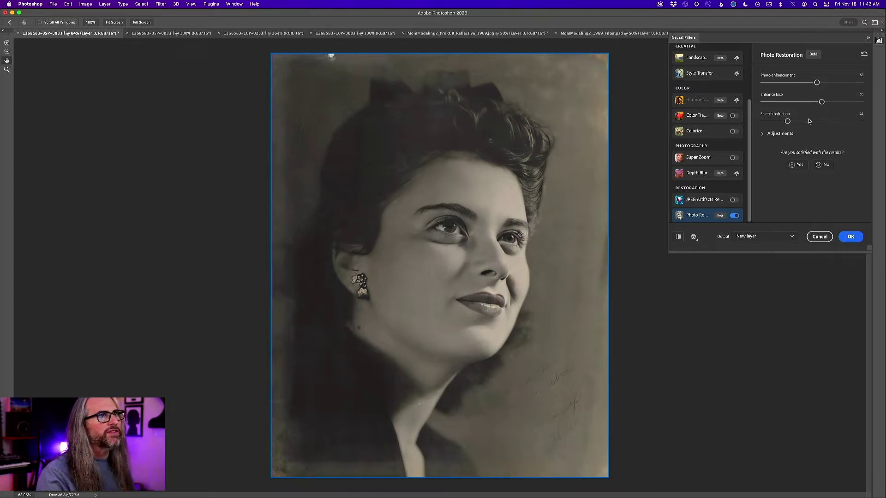
{"action": "left_click_drag", "start_coordinate": [787, 121], "coordinate": [773, 122]}
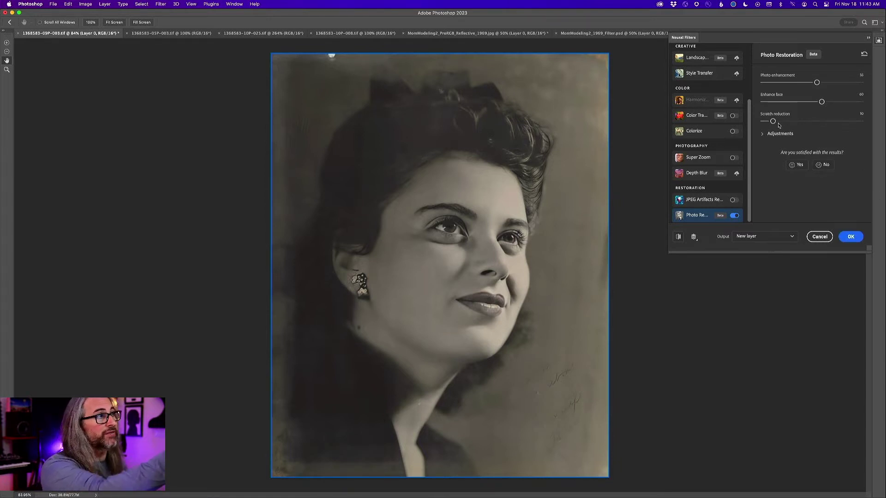
Compare the original portrait repeatedly with the version that has the scratch reduction and enhancements applied.
{"action": "left_click", "coordinate": [678, 237]}
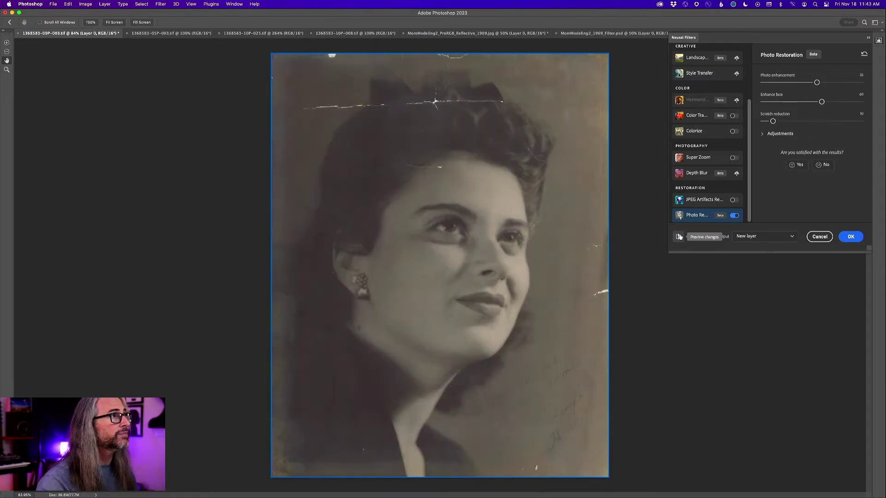
{"action": "left_click", "coordinate": [679, 237]}
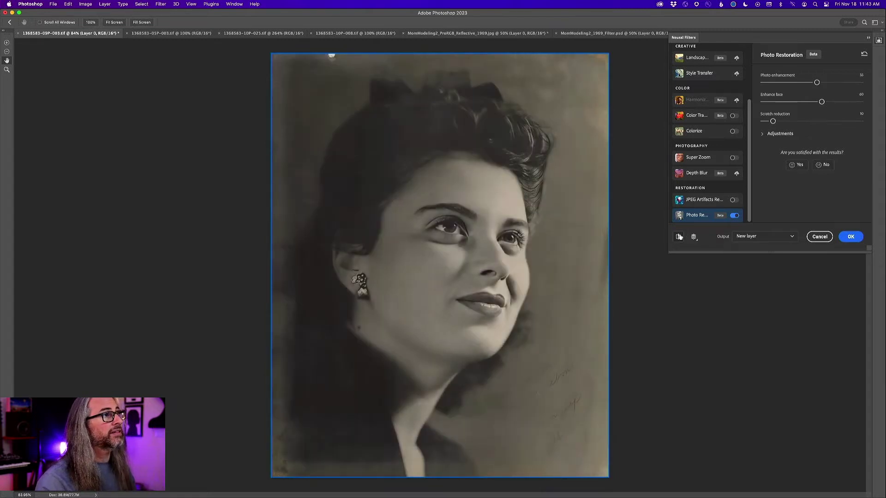
{"action": "left_click", "coordinate": [678, 237]}
{"action": "left_click", "coordinate": [678, 237]}
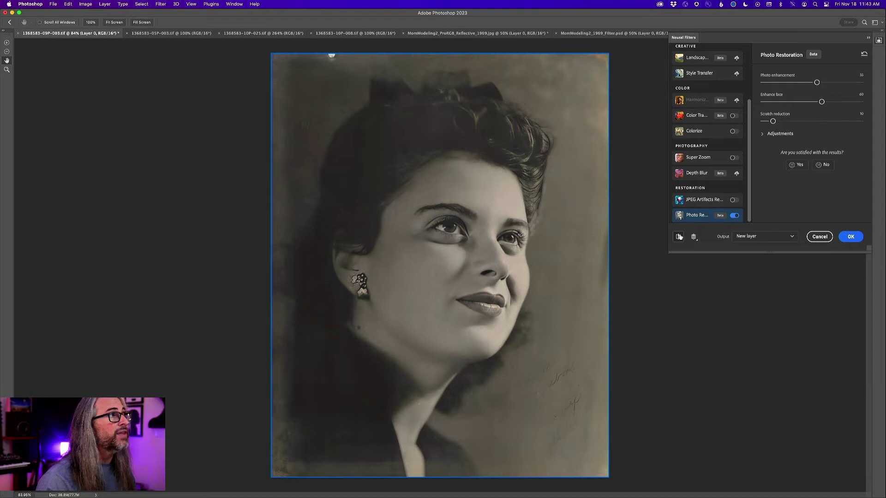
{"action": "left_click", "coordinate": [679, 236]}
{"action": "left_click", "coordinate": [679, 237]}
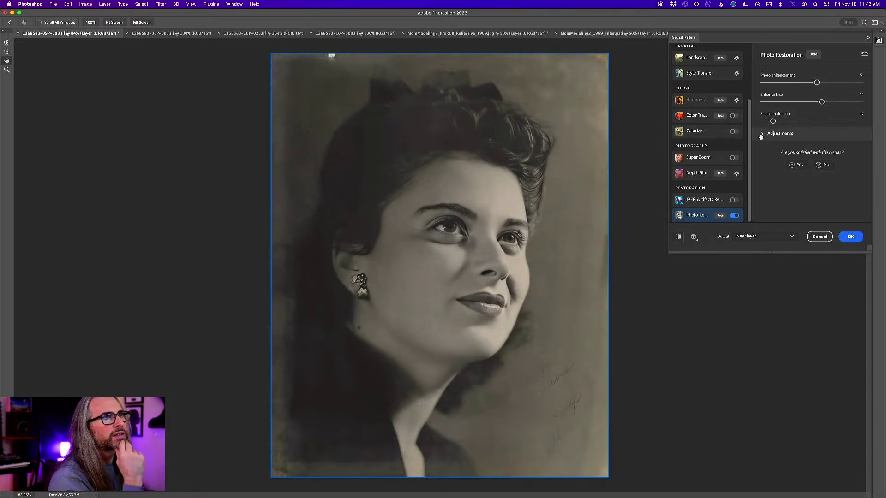
{"action": "left_click", "coordinate": [678, 237]}
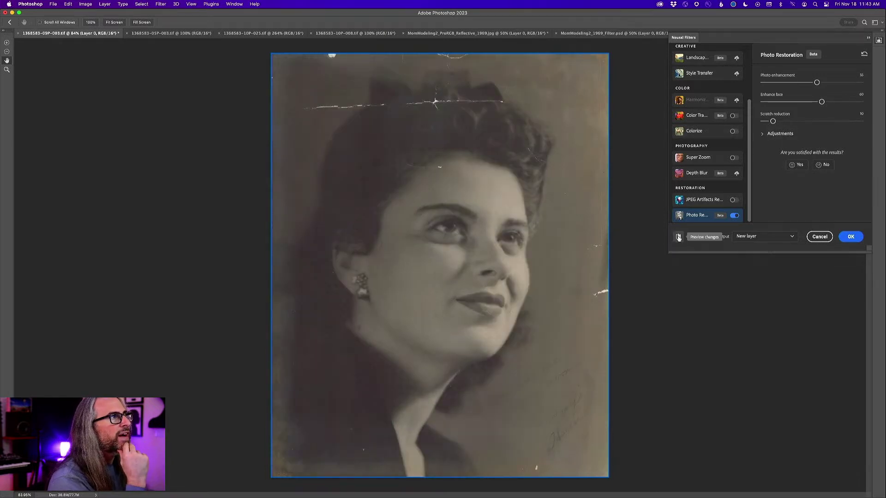
{"action": "left_click", "coordinate": [678, 237]}
{"action": "left_click", "coordinate": [678, 237]}
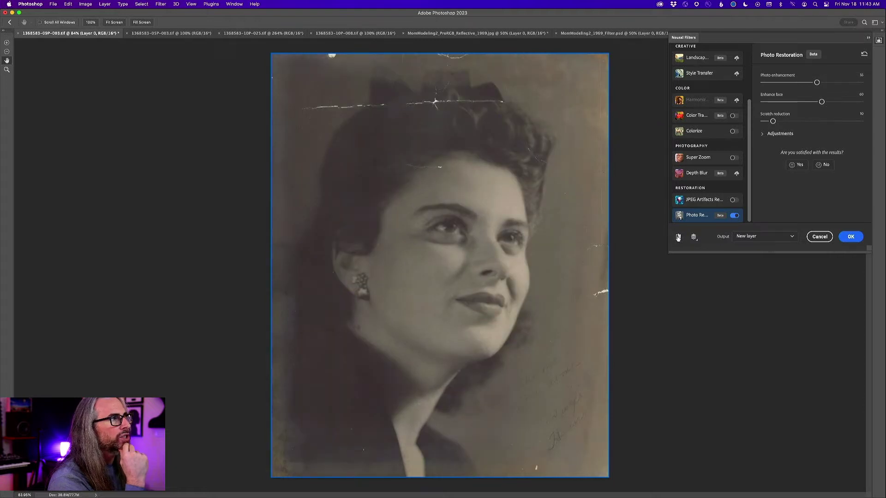
{"action": "left_click", "coordinate": [678, 237]}
{"action": "left_click", "coordinate": [678, 237]}
{"action": "left_click", "coordinate": [678, 237]}
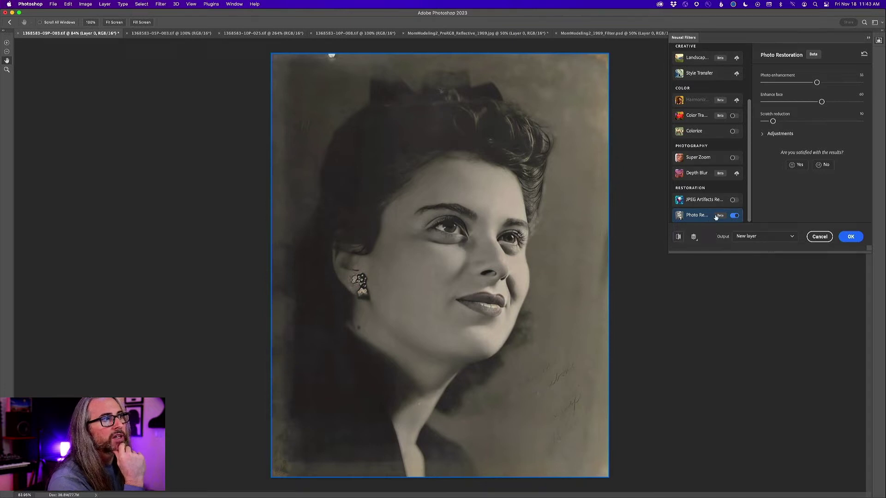
Examine the noise, color noise, halftone and JPEG artifact reduction adjustments of the Photo Restoration filter.
{"action": "left_click", "coordinate": [761, 134]}
{"action": "scroll", "coordinate": [870, 161], "scroll_direction": "down", "scroll_amount": 3}
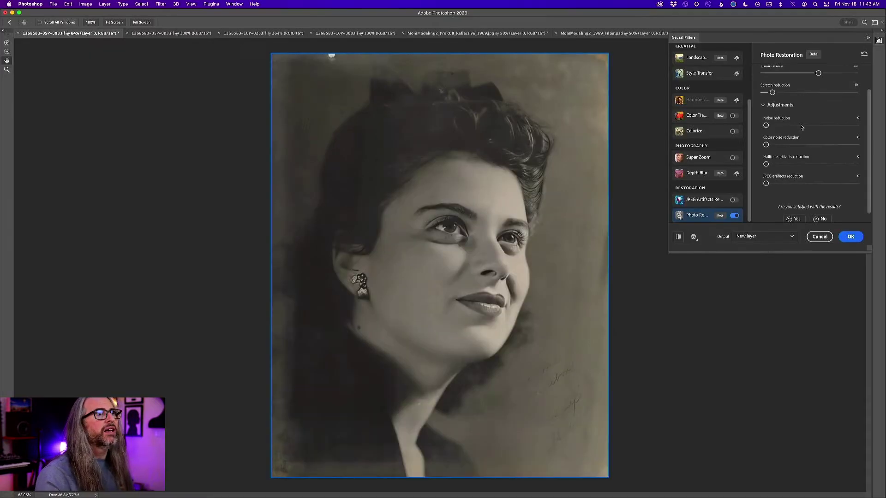
{"action": "scroll", "coordinate": [814, 127], "scroll_direction": "up", "scroll_amount": 1}
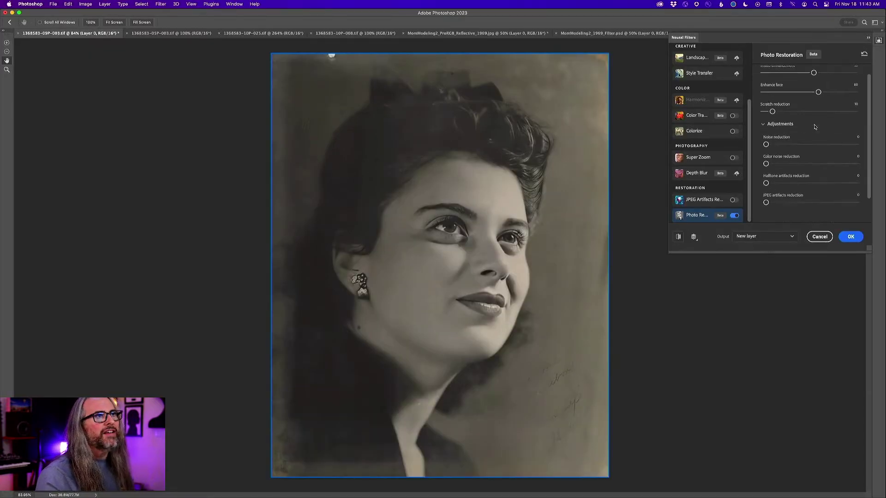
{"action": "scroll", "coordinate": [789, 92], "scroll_direction": "up", "scroll_amount": 1}
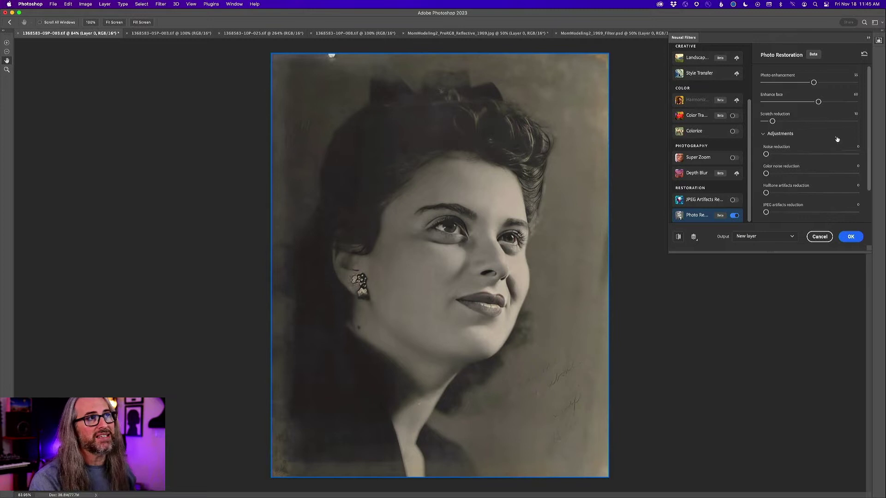
{"action": "left_click", "coordinate": [763, 135]}
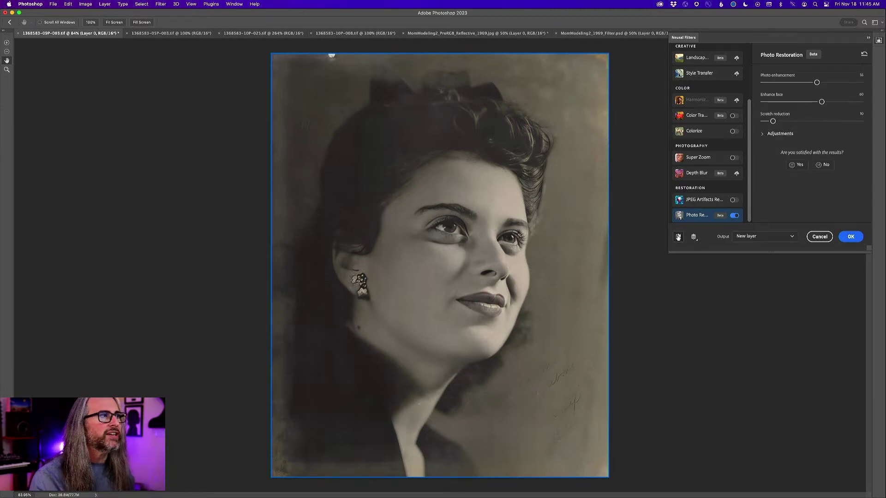
Compare the restored portrait with the original scan in the filter preview.
{"action": "left_click", "coordinate": [678, 237]}
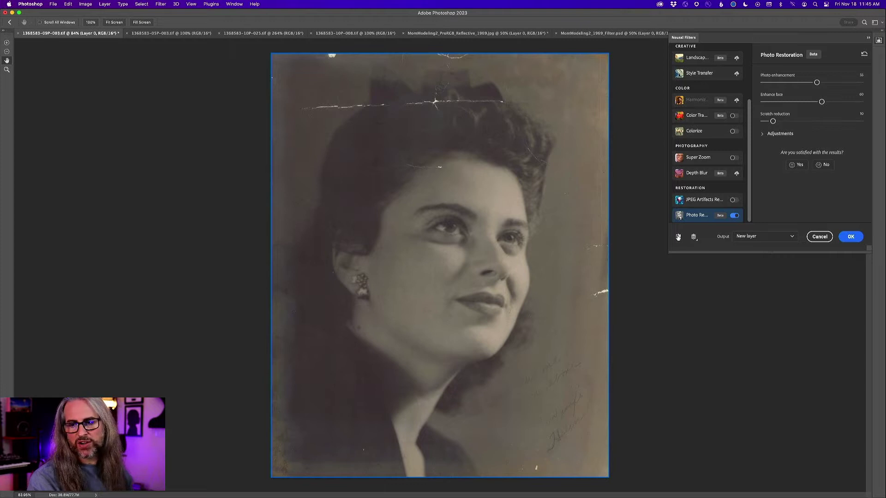
{"action": "left_click", "coordinate": [678, 237]}
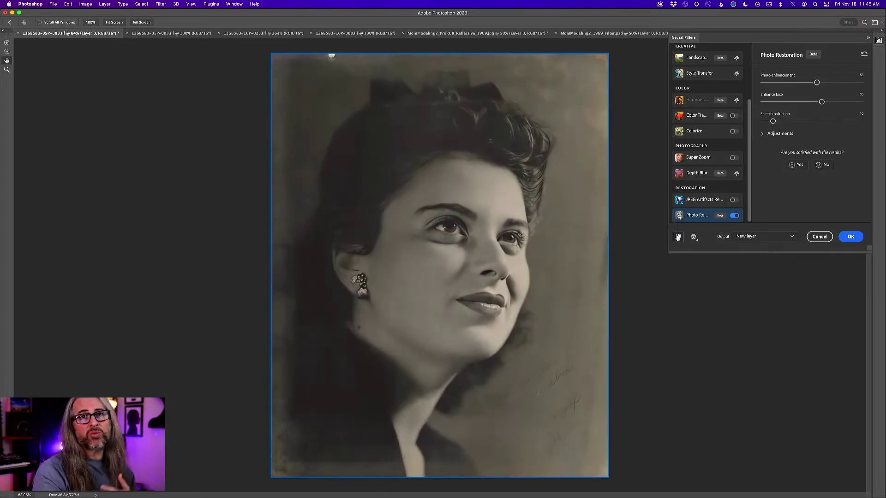
{"action": "left_click", "coordinate": [678, 237]}
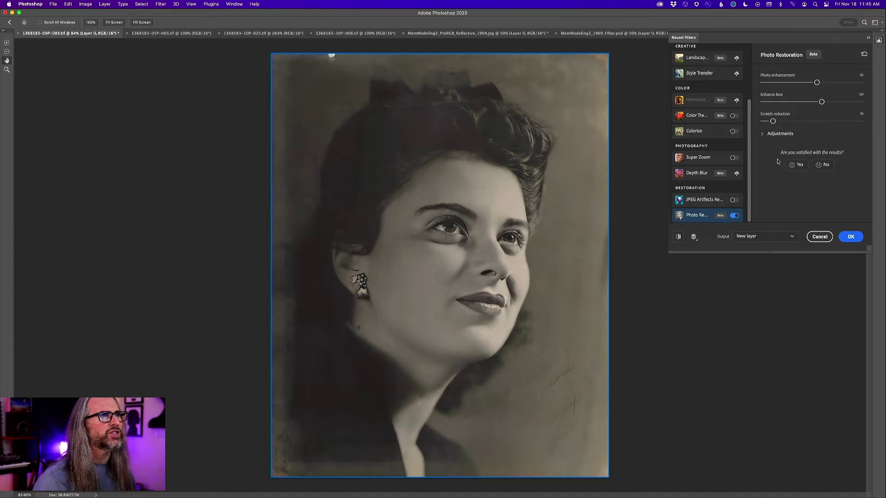
Enable the Colorize filter in addition to Photo Restoration and compare the colorized portrait with the original.
{"action": "mouse_move", "coordinate": [717, 132]}
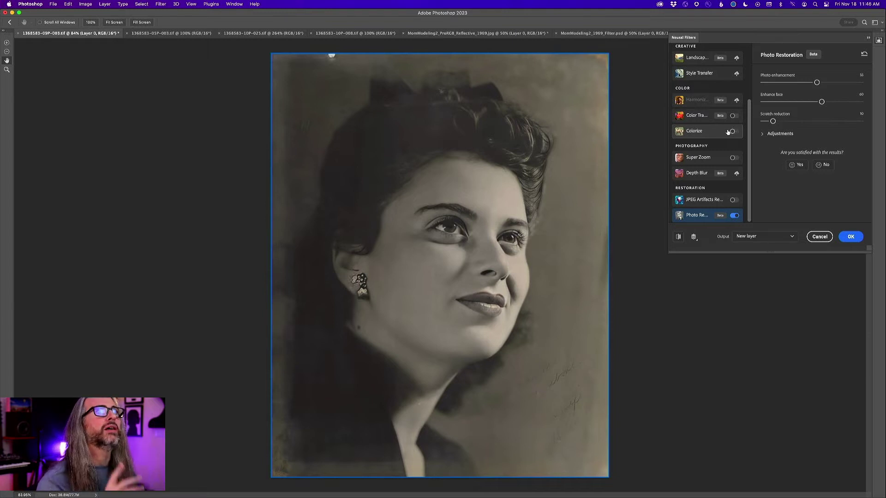
{"action": "left_click", "coordinate": [733, 132]}
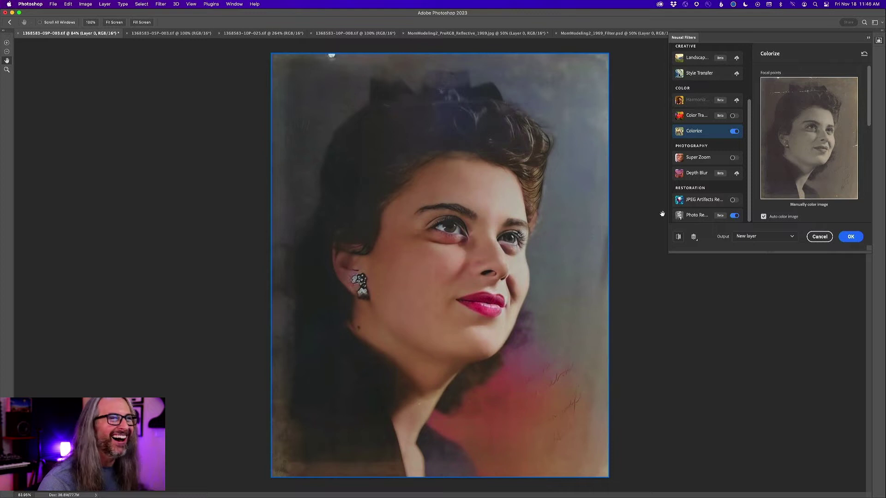
{"action": "left_click", "coordinate": [678, 237]}
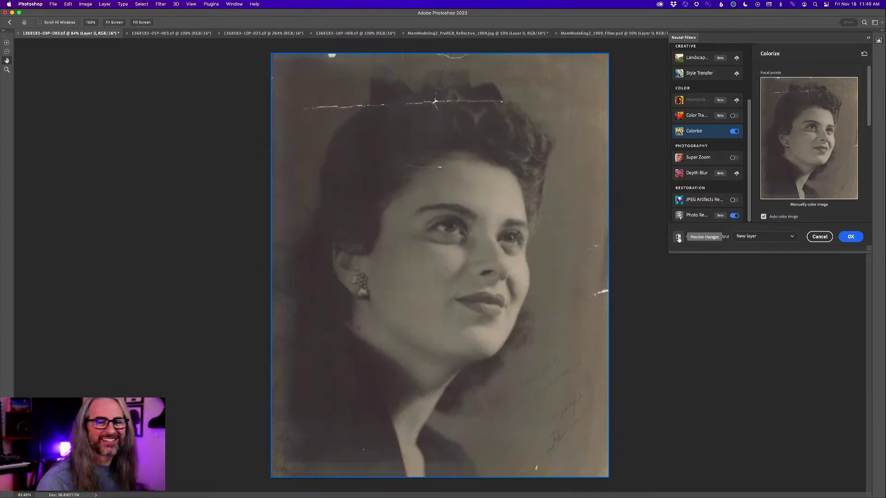
{"action": "left_click", "coordinate": [678, 237]}
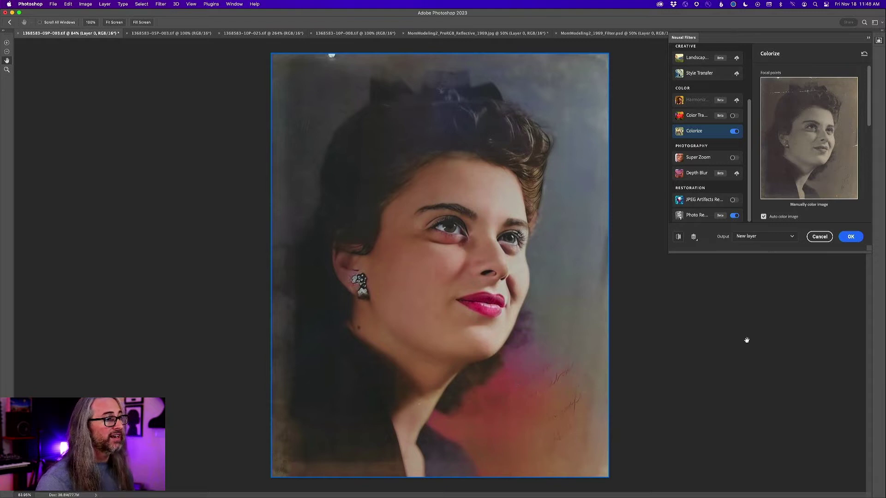
{"action": "left_click", "coordinate": [677, 237]}
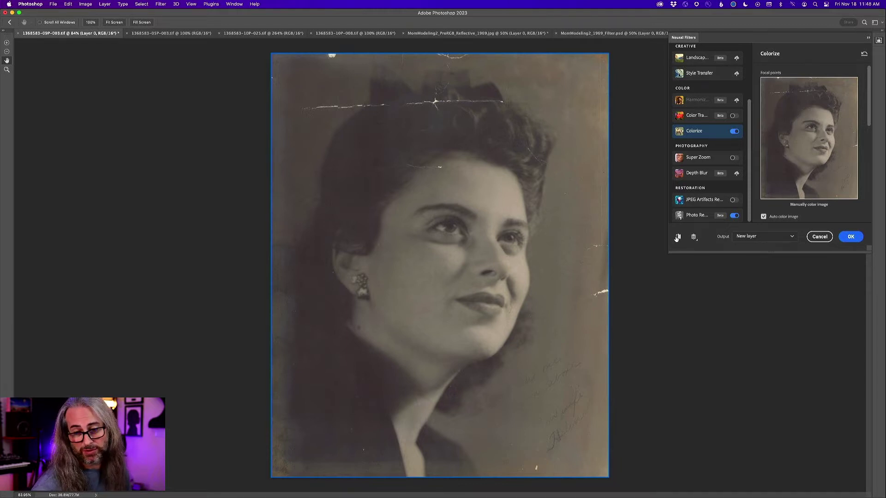
{"action": "left_click", "coordinate": [677, 237]}
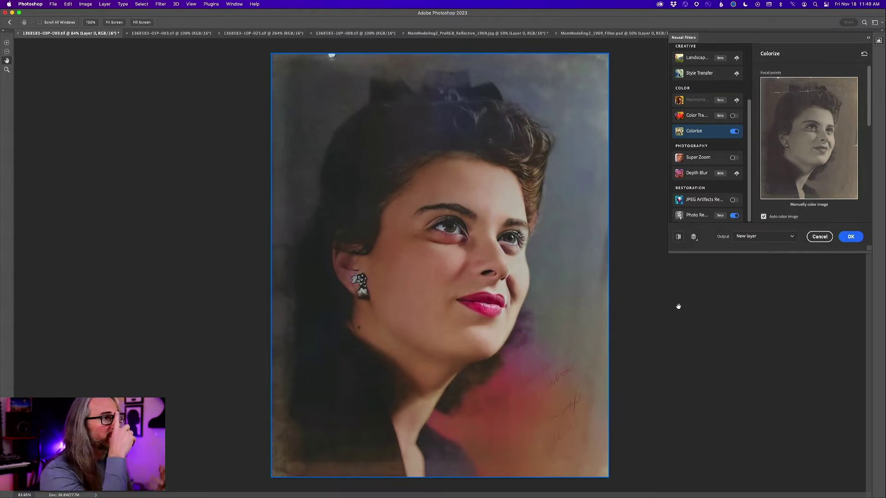
Apply the restoration and colorization to the portrait with the output kept as New layer.
{"action": "left_click", "coordinate": [791, 238]}
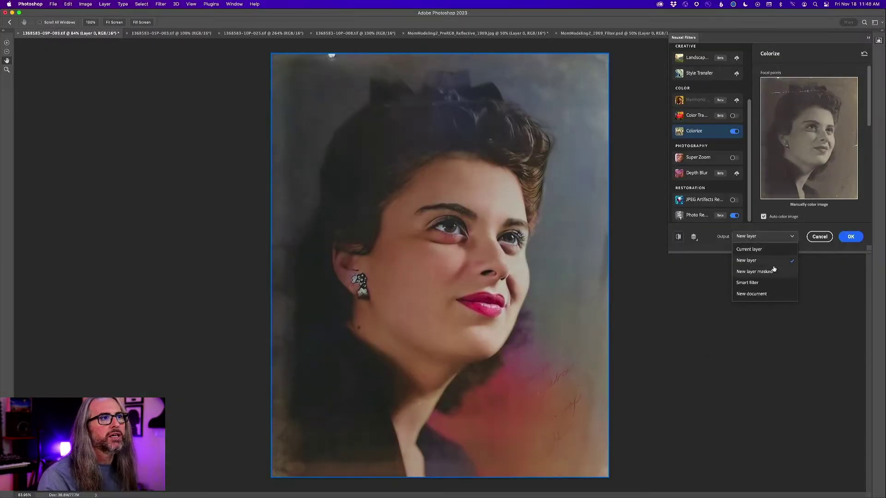
{"action": "left_click", "coordinate": [734, 298]}
{"action": "left_click", "coordinate": [850, 242]}
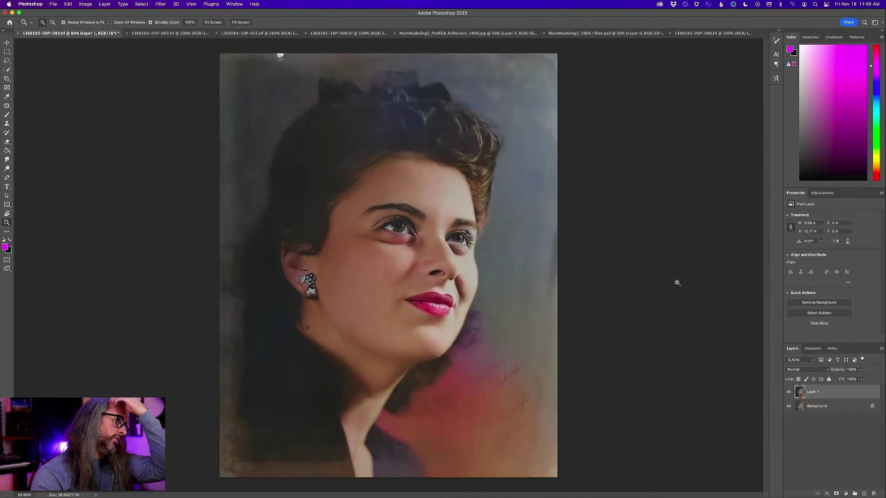
Toggle the visibility of the filtered layer to compare it with the original portrait, leaving the layer shown.
{"action": "left_click", "coordinate": [788, 392]}
{"action": "left_click", "coordinate": [789, 392]}
{"action": "left_click", "coordinate": [788, 393]}
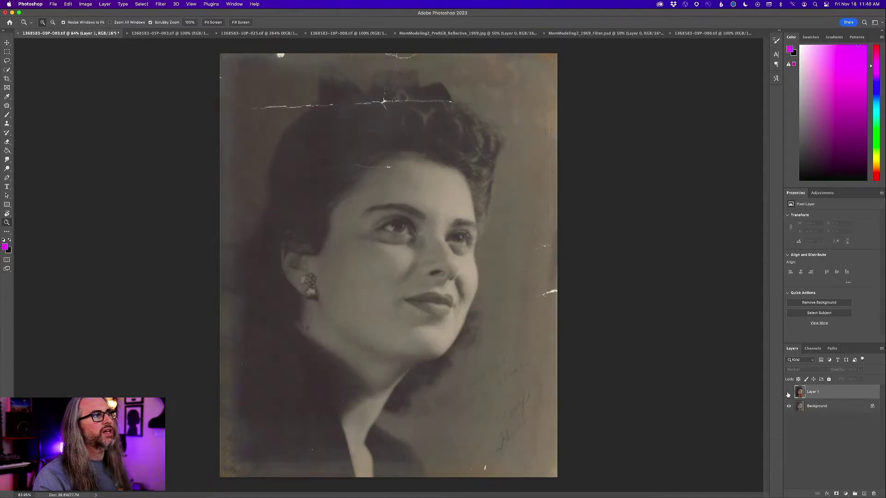
{"action": "left_click", "coordinate": [788, 392]}
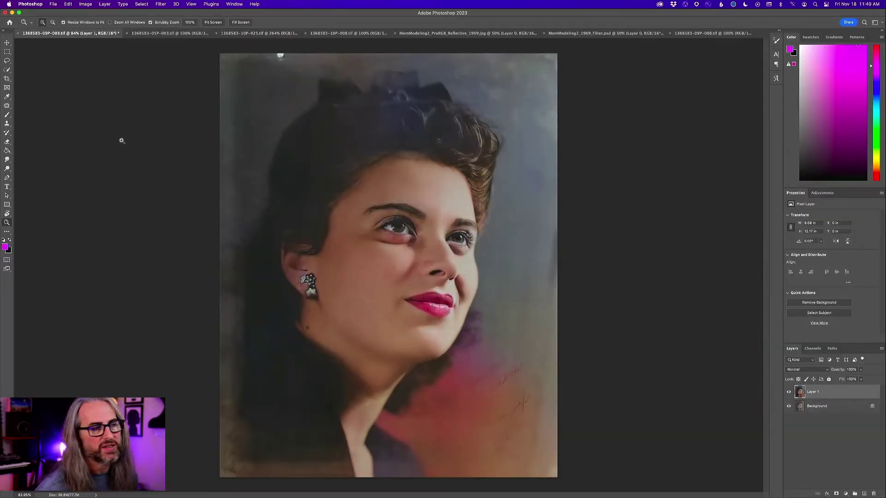
Switch to the old color photo of the long-haired woman in front of the hedges and fit it to the screen.
{"action": "left_click", "coordinate": [162, 33]}
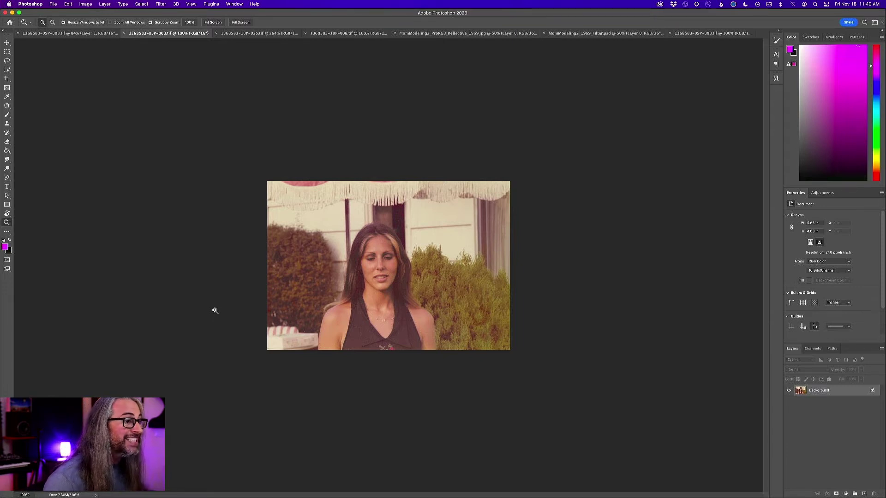
{"action": "left_click", "coordinate": [60, 33]}
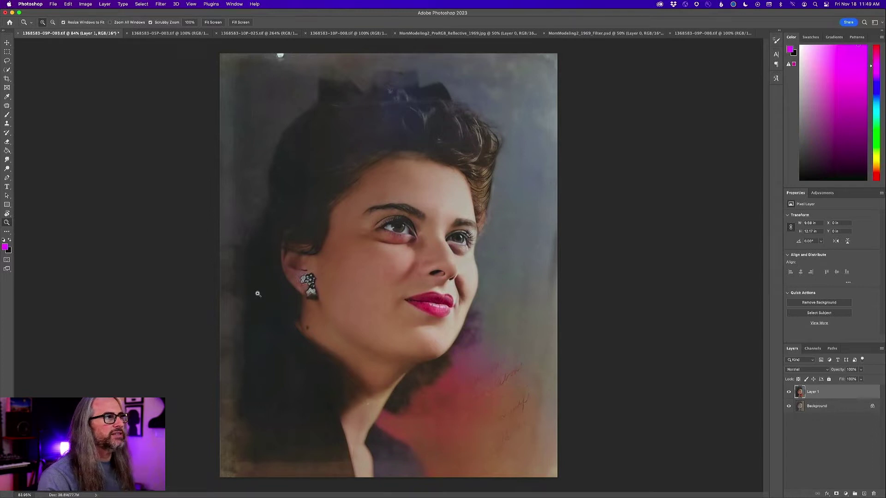
{"action": "left_click", "coordinate": [163, 33]}
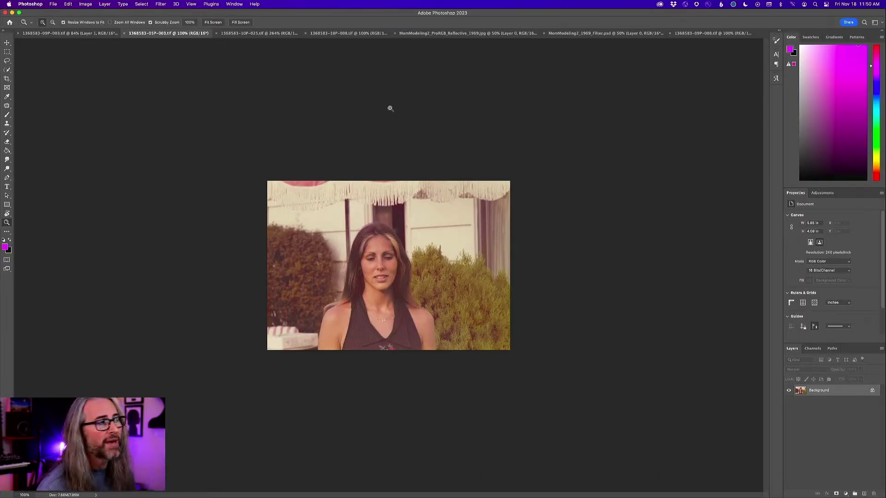
{"action": "left_click", "coordinate": [371, 244]}
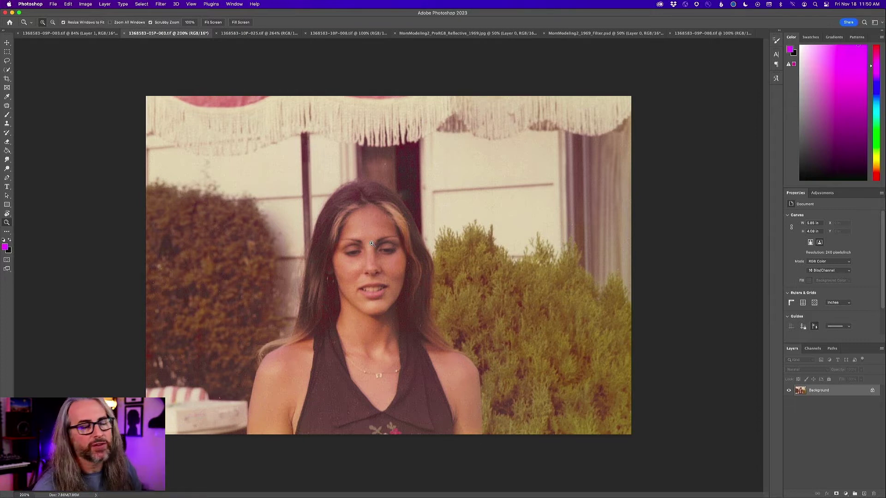
{"action": "key", "text": "super+0"}
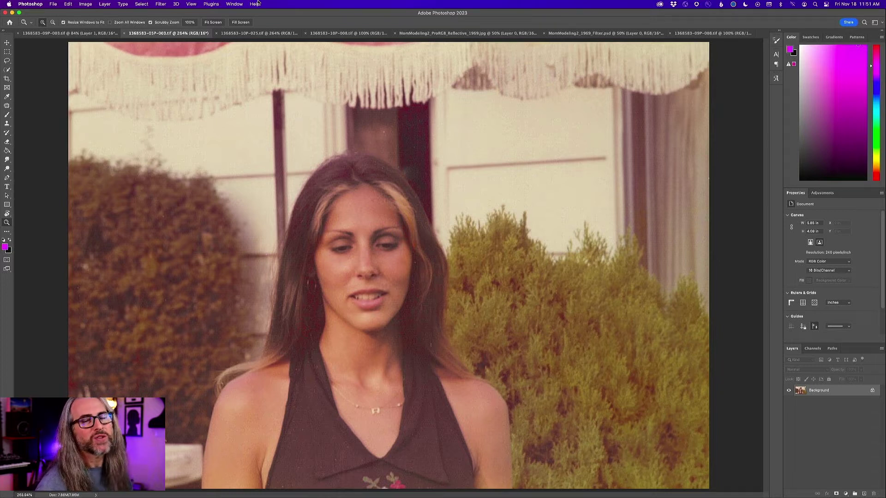
Enable the Super Zoom neural filter on the color photo and set its image zoom to 3x.
{"action": "left_click", "coordinate": [161, 4]}
{"action": "left_click", "coordinate": [174, 33]}
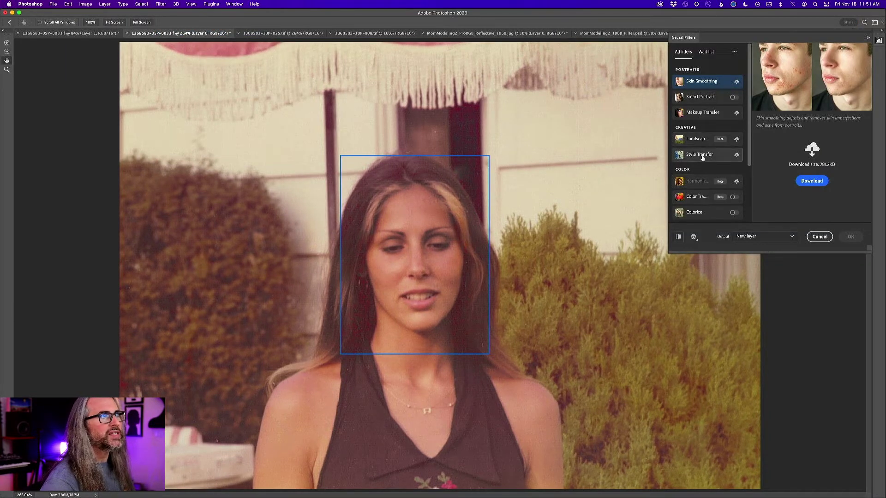
{"action": "scroll", "coordinate": [701, 152], "scroll_direction": "down", "scroll_amount": 4}
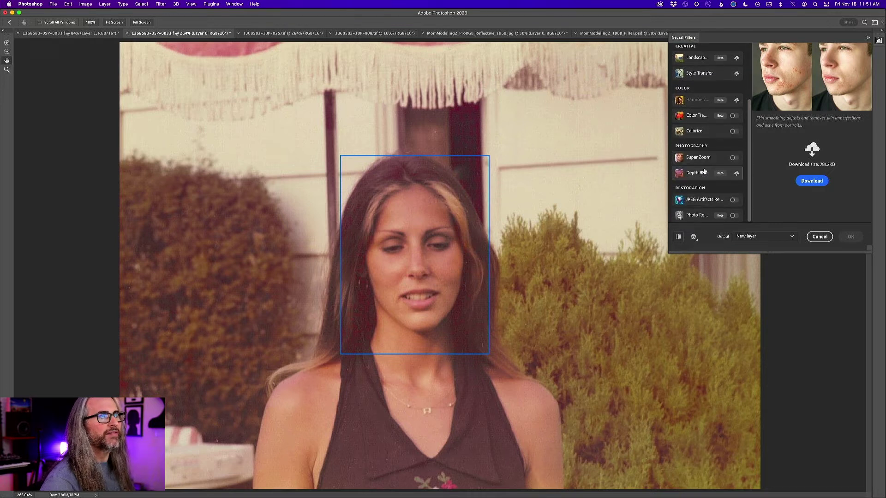
{"action": "scroll", "coordinate": [705, 168], "scroll_direction": "up", "scroll_amount": 1}
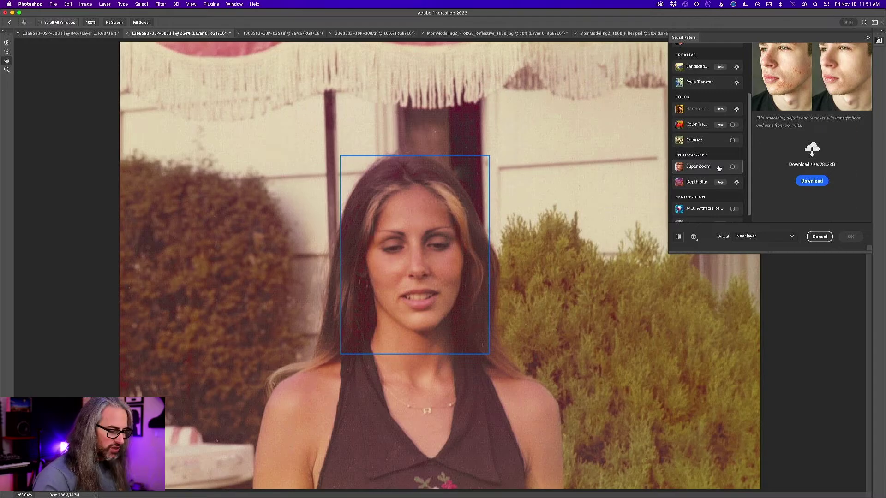
{"action": "mouse_move", "coordinate": [719, 168]}
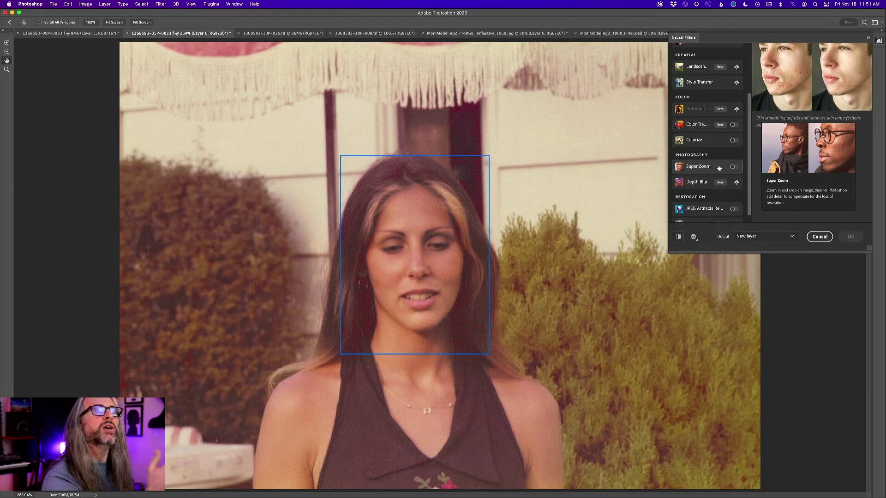
{"action": "left_click", "coordinate": [717, 168]}
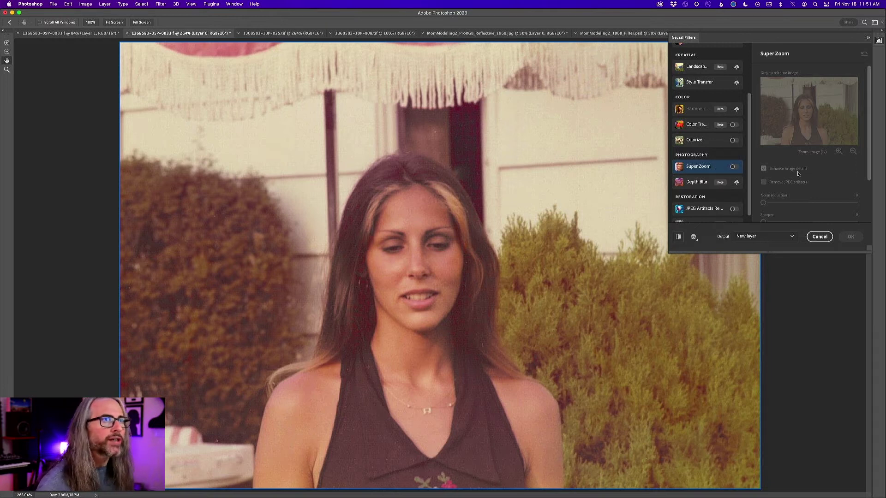
{"action": "left_click", "coordinate": [733, 167]}
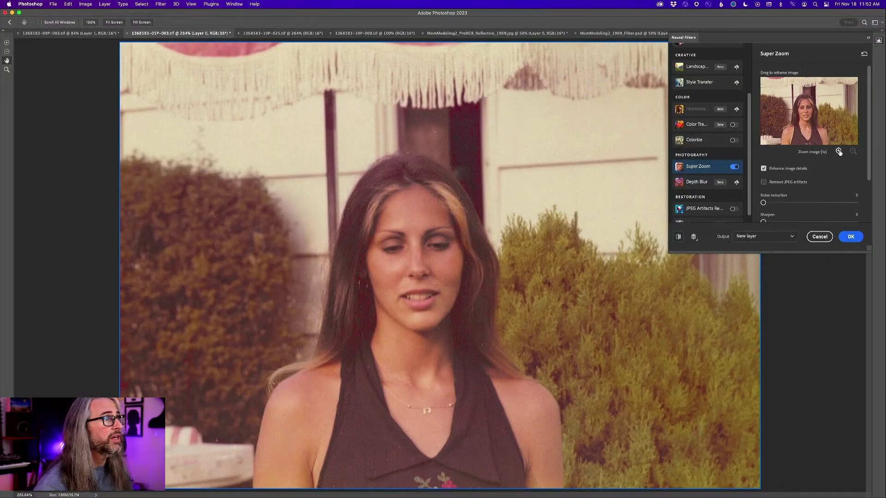
{"action": "left_click", "coordinate": [839, 152]}
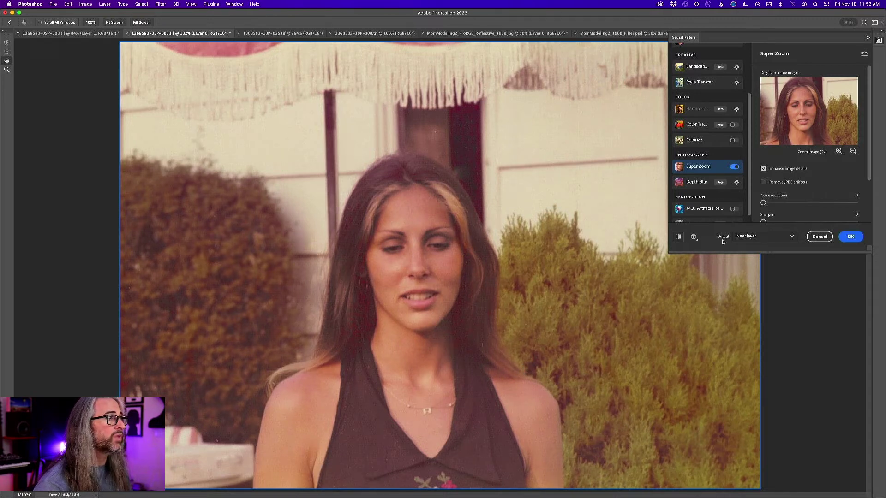
{"action": "left_click", "coordinate": [838, 152]}
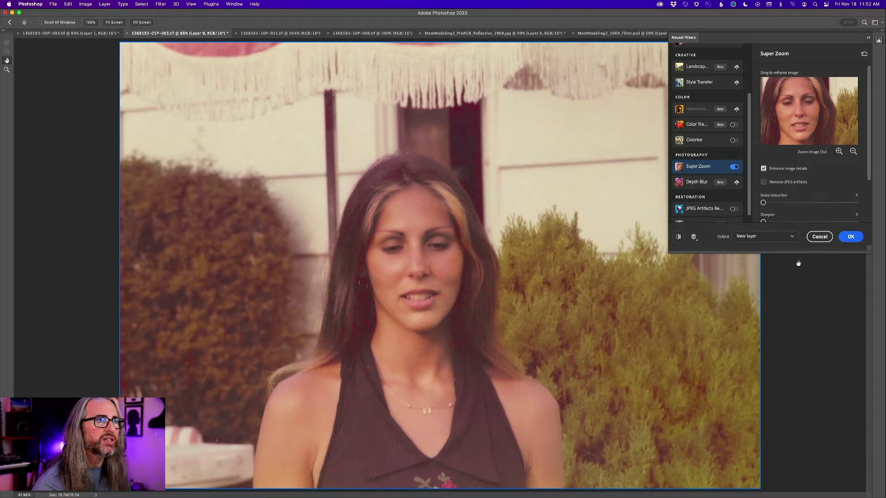
Set Super Zoom's Sharpen to 10, enable Enhance face details, and compare the preview with the original.
{"action": "left_click_drag", "start_coordinate": [872, 159], "coordinate": [871, 206]}
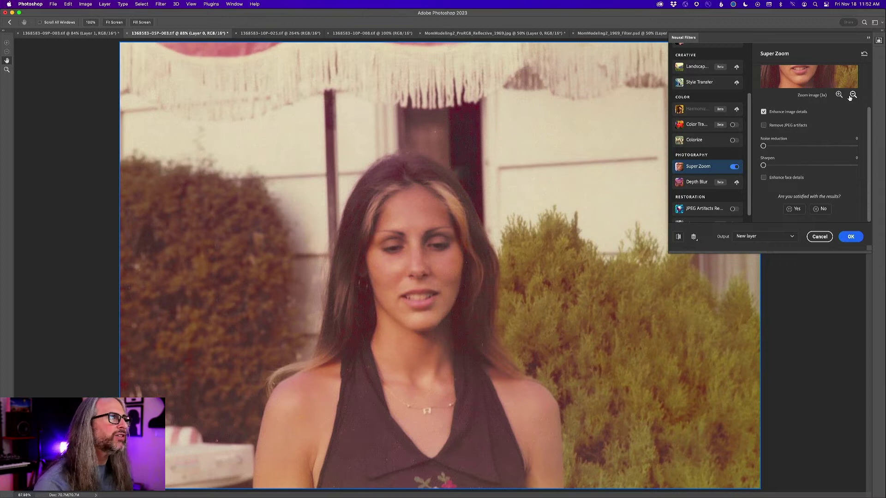
{"action": "left_click_drag", "start_coordinate": [763, 166], "coordinate": [794, 165]}
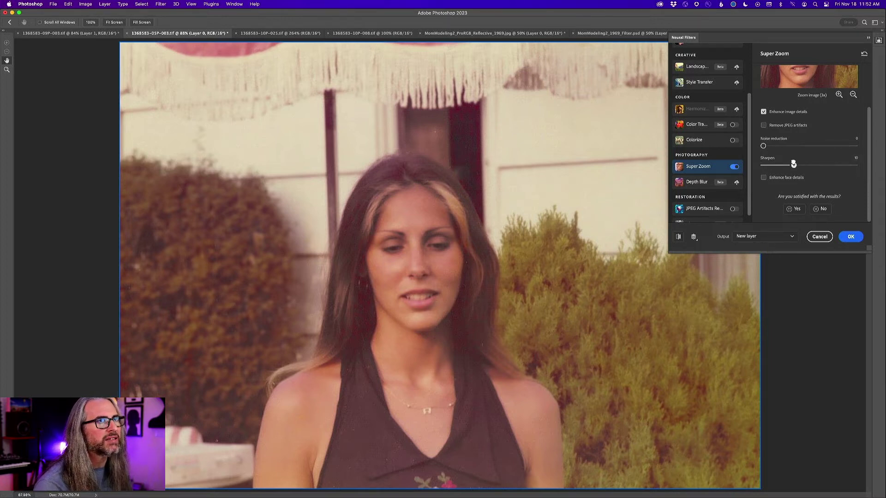
{"action": "left_click", "coordinate": [764, 178]}
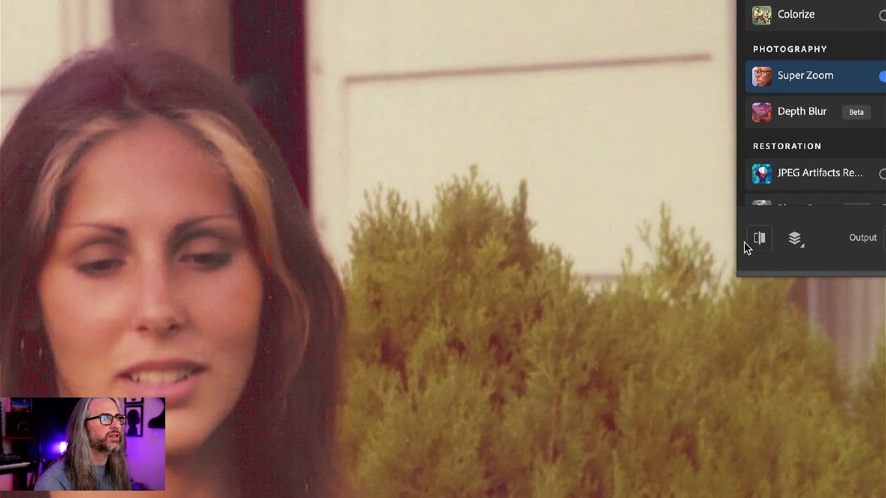
{"action": "left_click", "coordinate": [759, 239]}
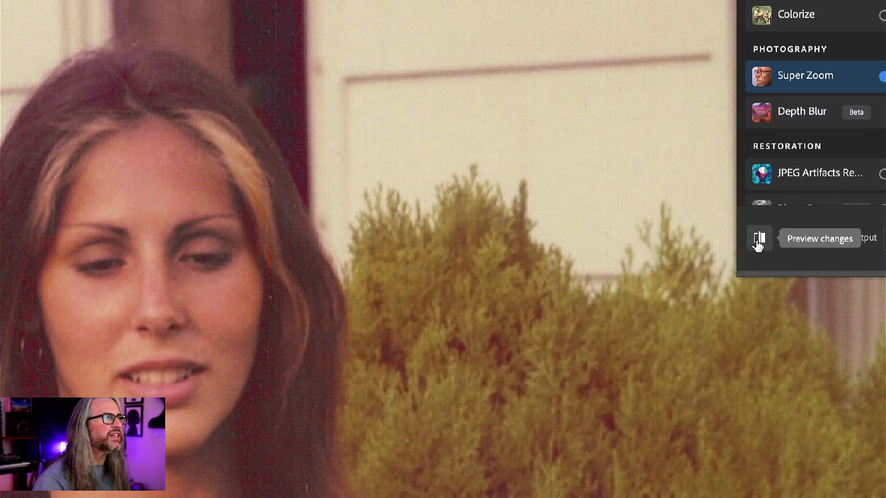
{"action": "left_click", "coordinate": [758, 245]}
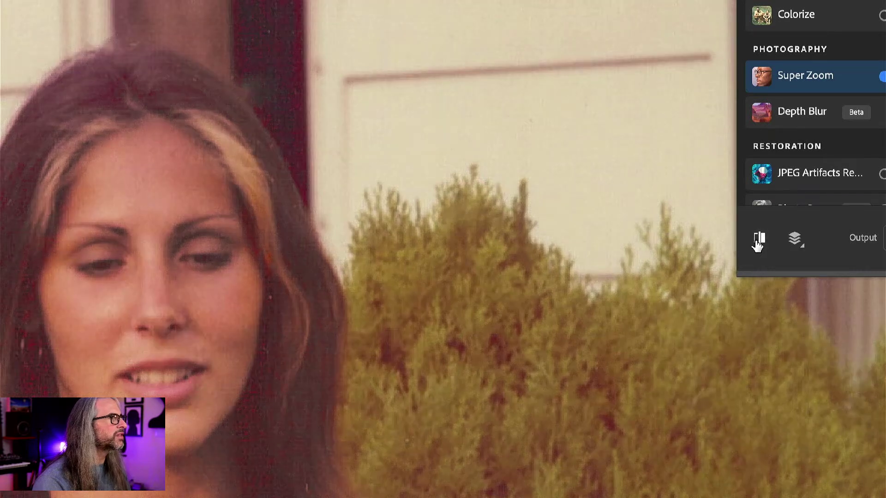
Switch repeatedly between the original photo and the Super Zoom preview to judge the gain in detail and sharpness.
{"action": "left_click", "coordinate": [757, 244]}
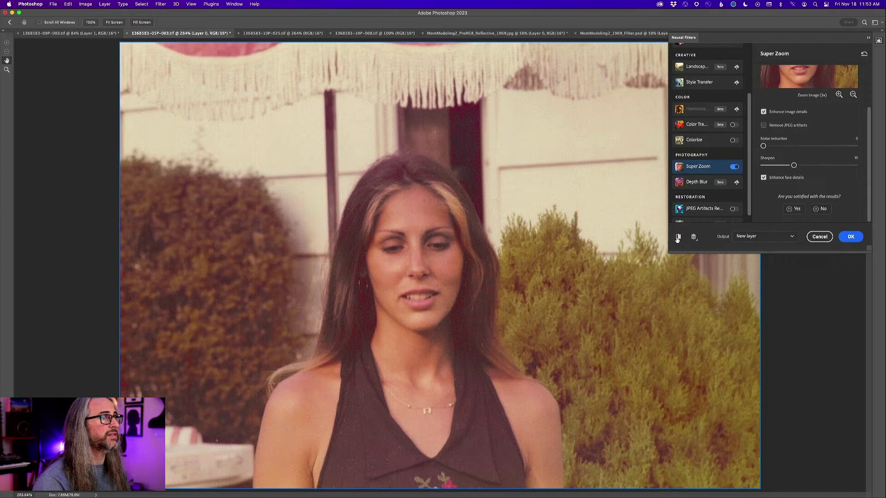
{"action": "left_click", "coordinate": [677, 237]}
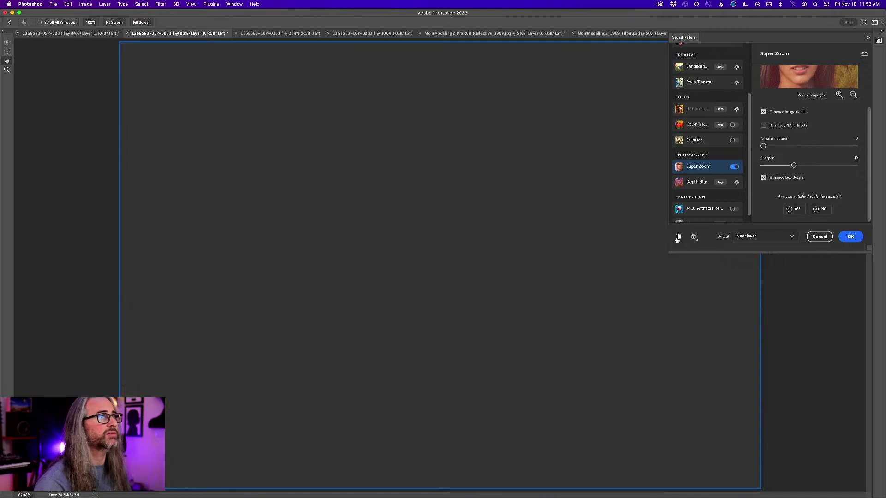
{"action": "left_click", "coordinate": [677, 238]}
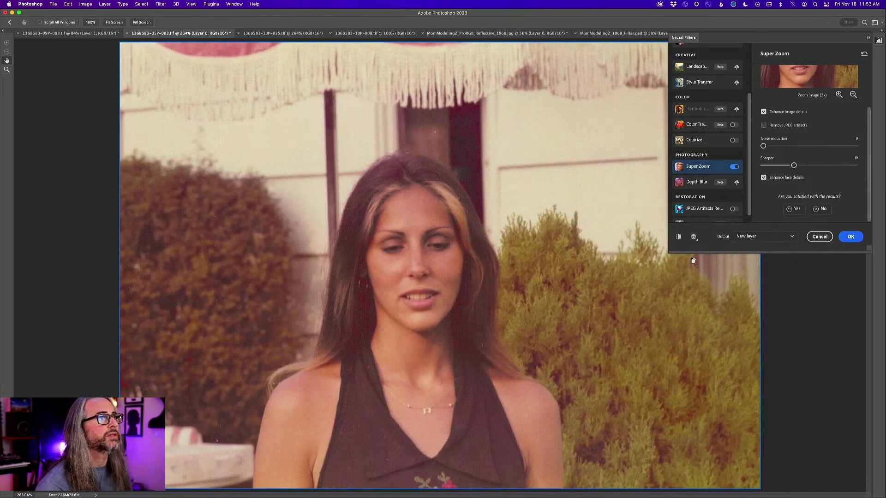
{"action": "left_click", "coordinate": [678, 236]}
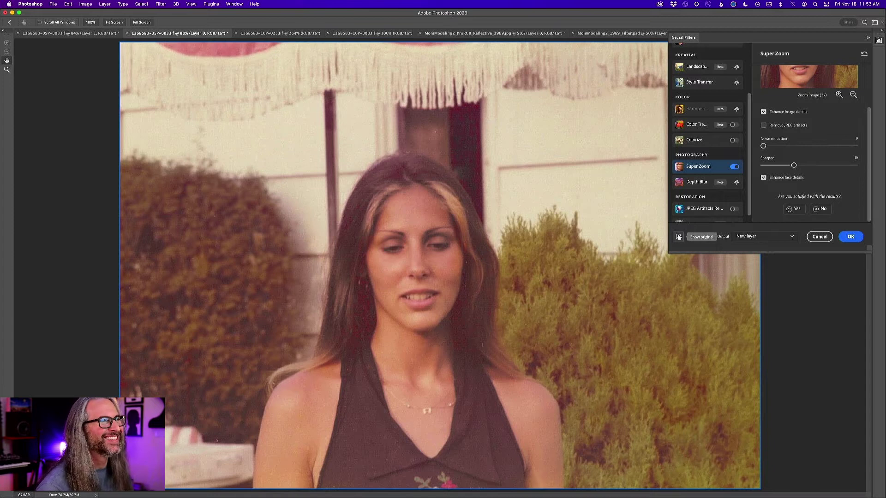
{"action": "left_click", "coordinate": [678, 236]}
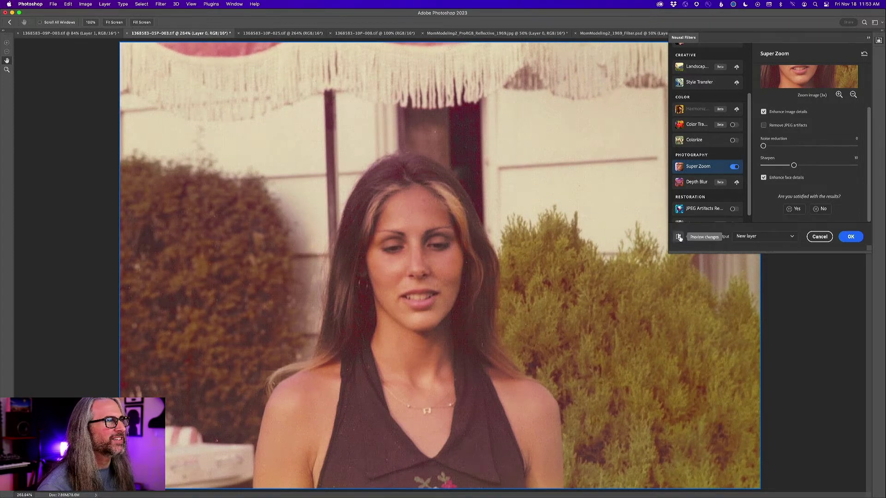
{"action": "left_click", "coordinate": [678, 237]}
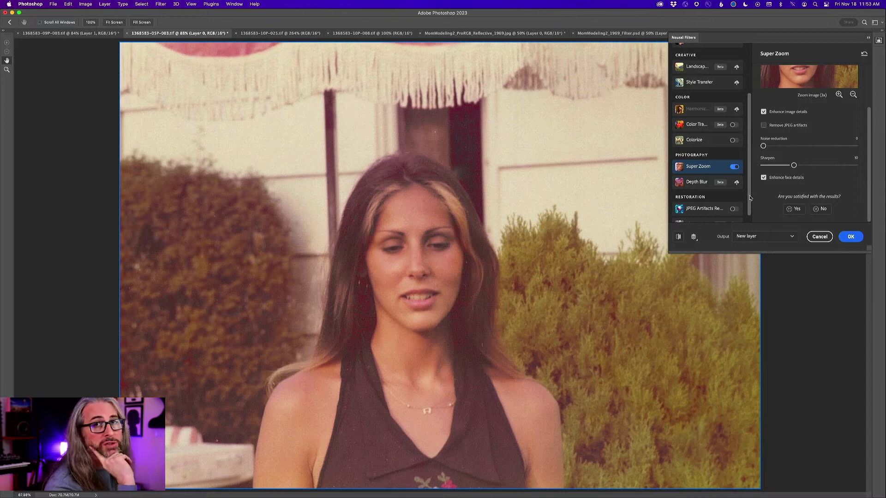
Enable the Photo Restoration filter in addition to Super Zoom and compare its preview with the original photo.
{"action": "scroll", "coordinate": [750, 198], "scroll_direction": "down", "scroll_amount": 1}
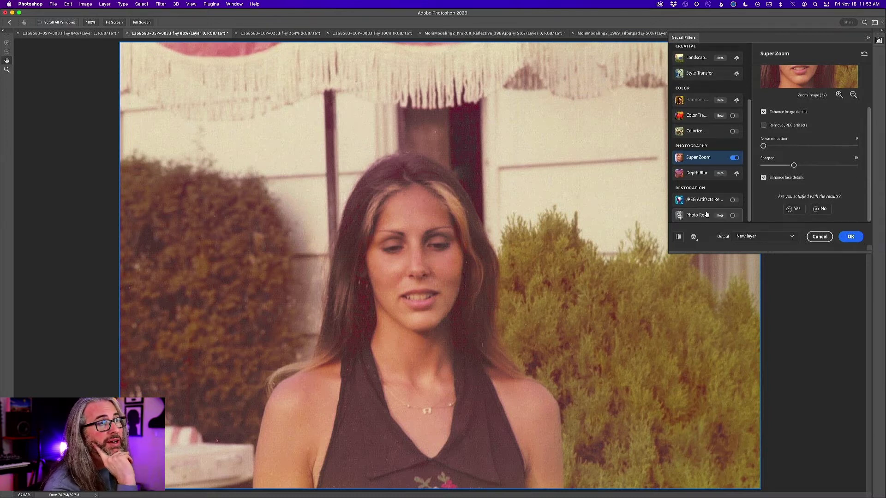
{"action": "mouse_move", "coordinate": [701, 215]}
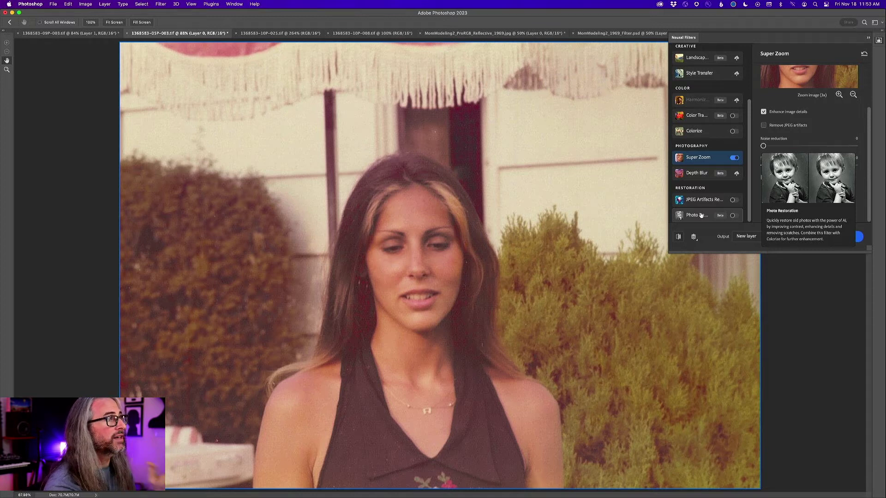
{"action": "left_click", "coordinate": [701, 216]}
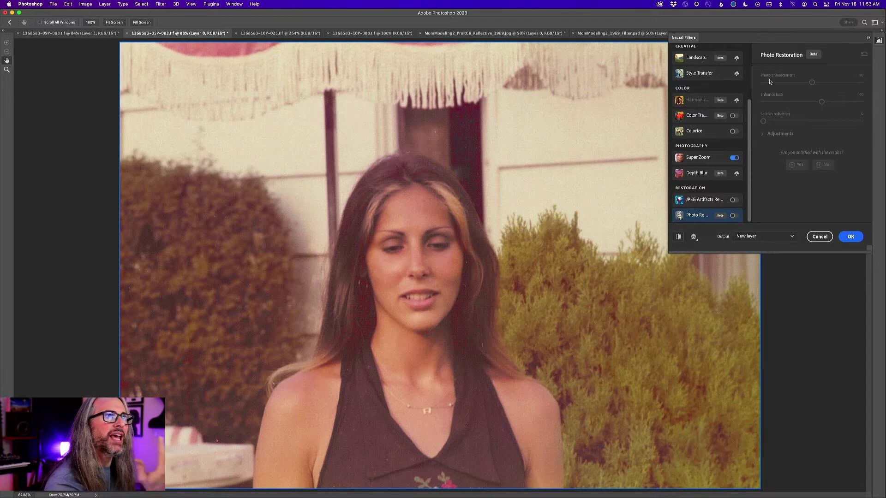
{"action": "left_click", "coordinate": [733, 216]}
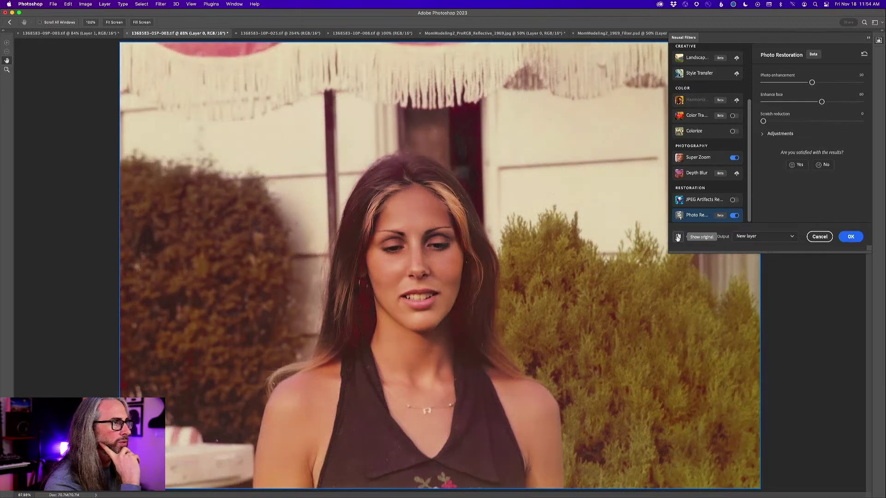
{"action": "left_click", "coordinate": [677, 237]}
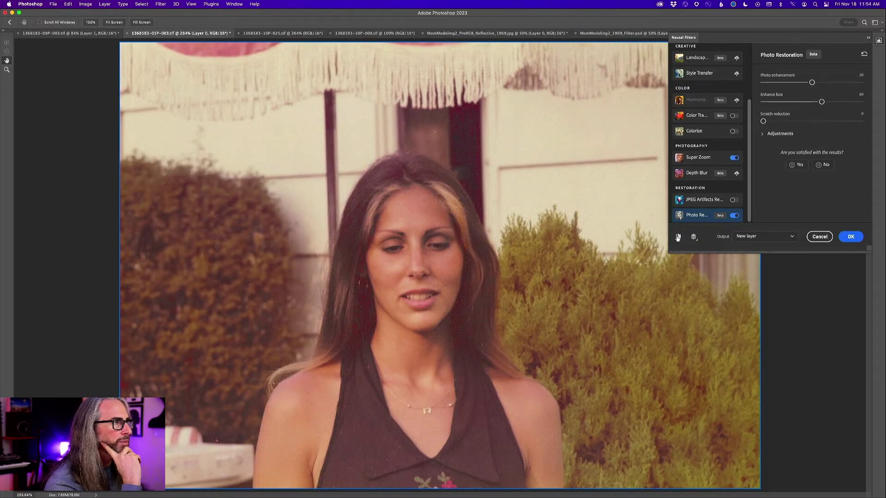
{"action": "left_click", "coordinate": [677, 237]}
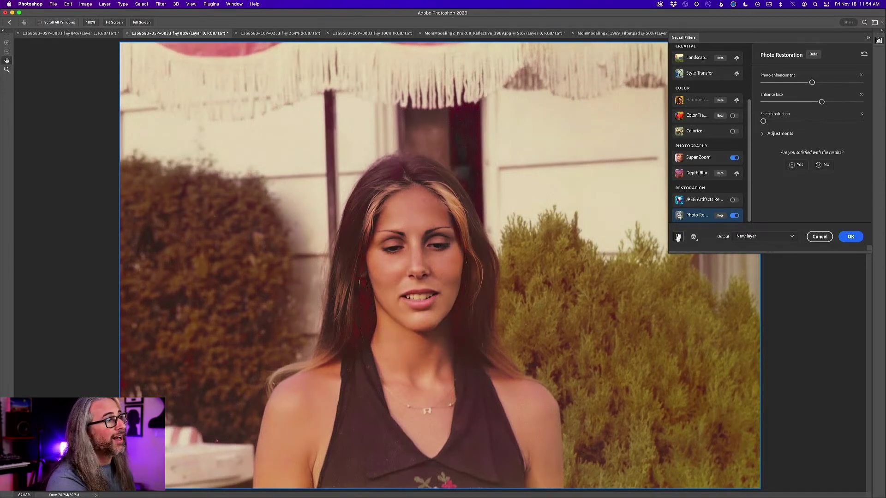
Expand Photo Restoration's adjustments, try weaker and stronger Enhance face amounts, and settle on 65.
{"action": "left_click", "coordinate": [762, 135]}
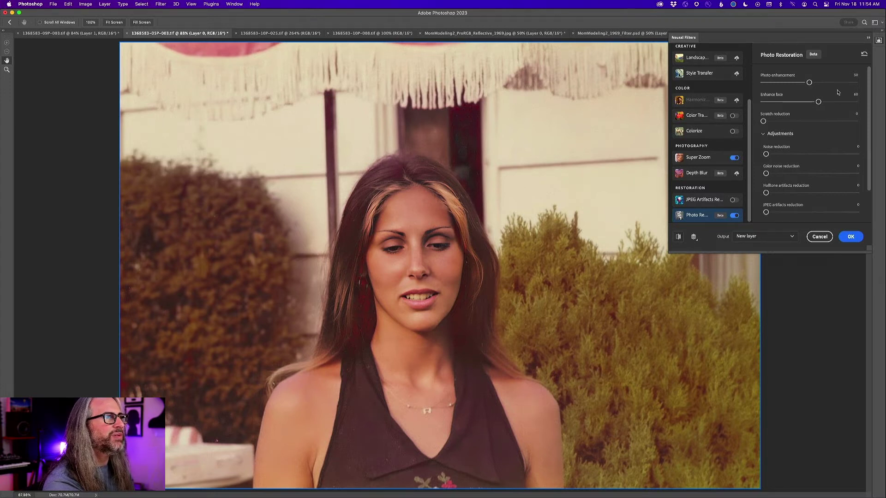
{"action": "left_click_drag", "start_coordinate": [818, 102], "coordinate": [795, 103]}
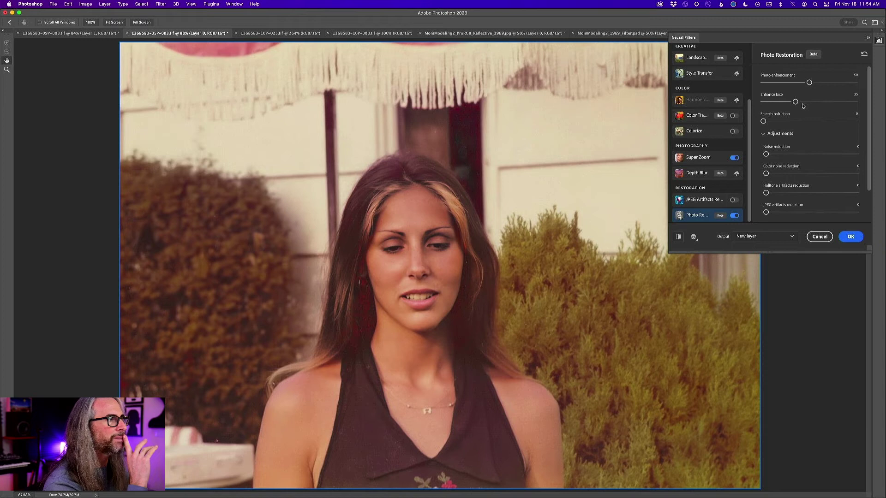
{"action": "left_click_drag", "start_coordinate": [795, 102], "coordinate": [777, 102]}
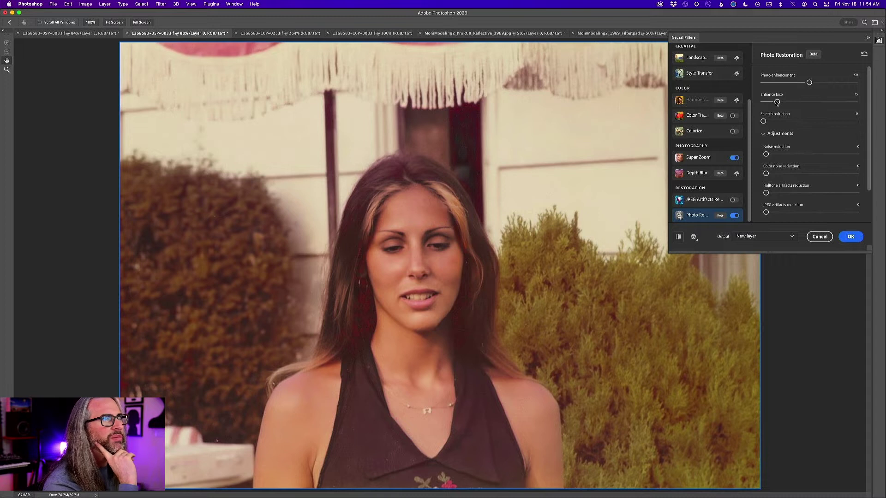
{"action": "left_click_drag", "start_coordinate": [777, 102], "coordinate": [800, 102]}
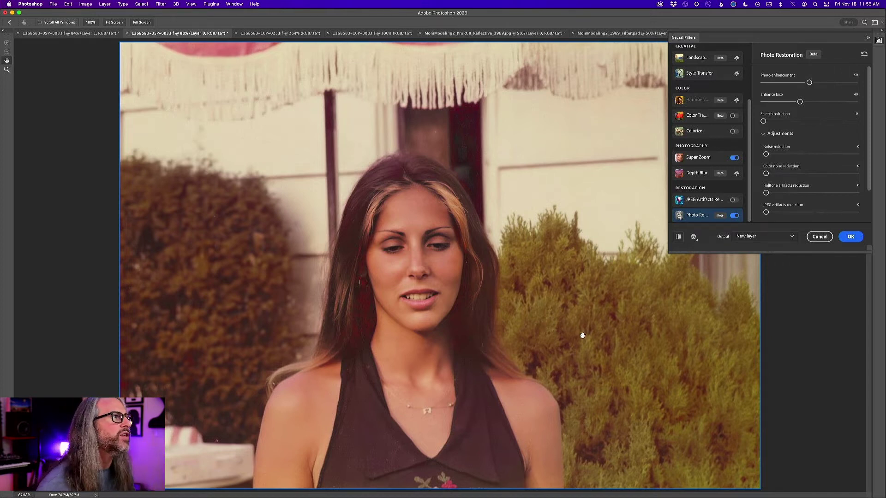
{"action": "left_click_drag", "start_coordinate": [799, 102], "coordinate": [827, 101]}
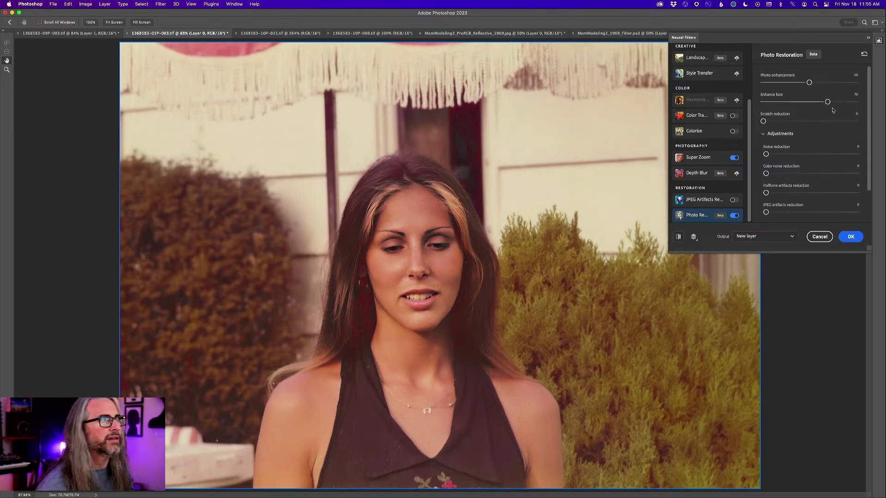
{"action": "left_click", "coordinate": [827, 101]}
{"action": "left_click_drag", "start_coordinate": [828, 103], "coordinate": [823, 102]}
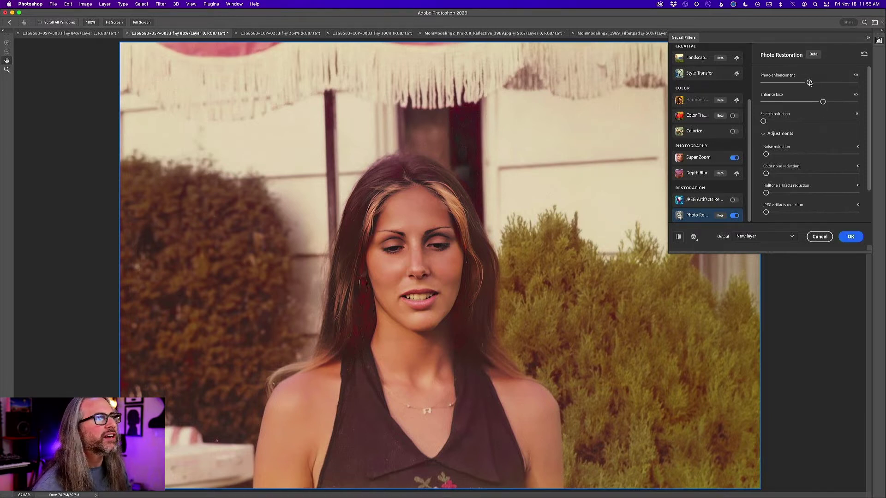
Try higher and lower Photo enhancement amounts in Photo Restoration and settle on 54.
{"action": "left_click_drag", "start_coordinate": [809, 82], "coordinate": [834, 83]}
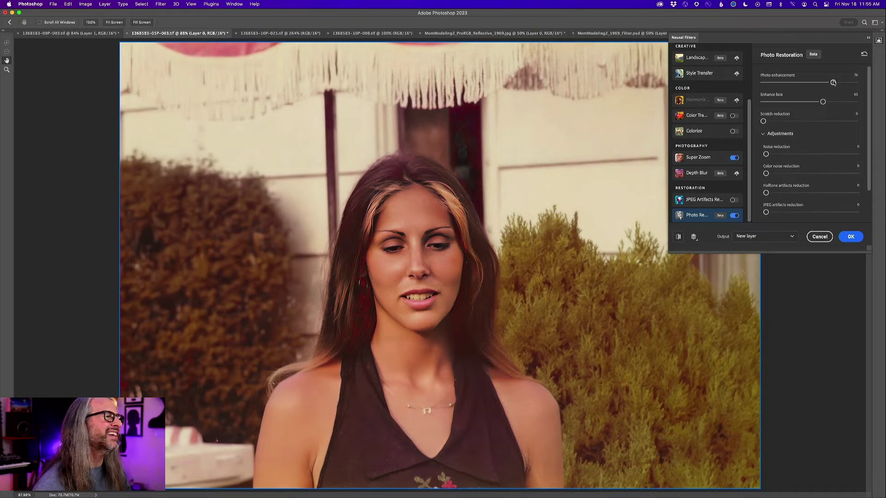
{"action": "left_click_drag", "start_coordinate": [833, 82], "coordinate": [793, 83]}
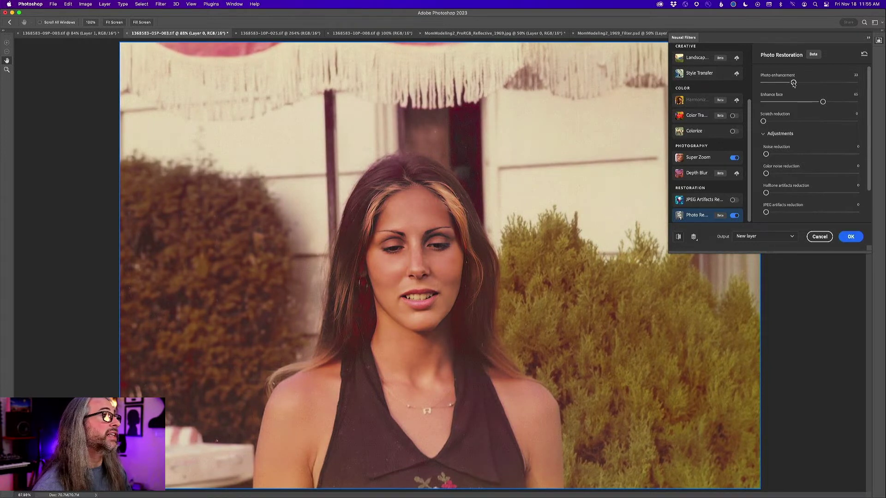
{"action": "left_click_drag", "start_coordinate": [793, 84], "coordinate": [812, 82]}
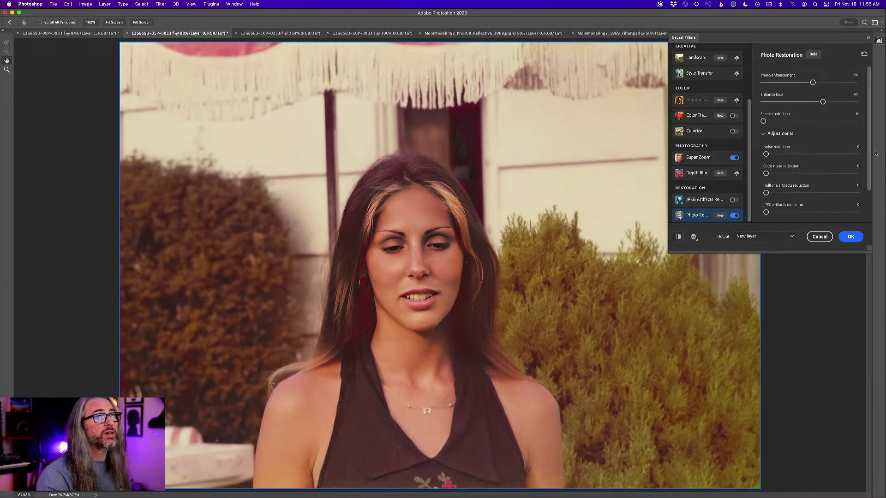
{"action": "left_click_drag", "start_coordinate": [871, 151], "coordinate": [872, 181]}
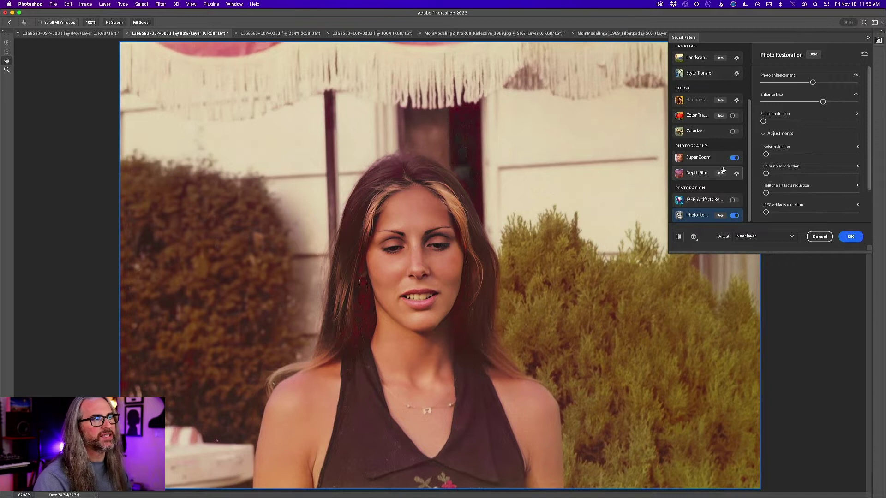
Enable the Colorize filter with the Retro high contrast profile, profile strength 25 and saturation -4.
{"action": "left_click", "coordinate": [716, 136]}
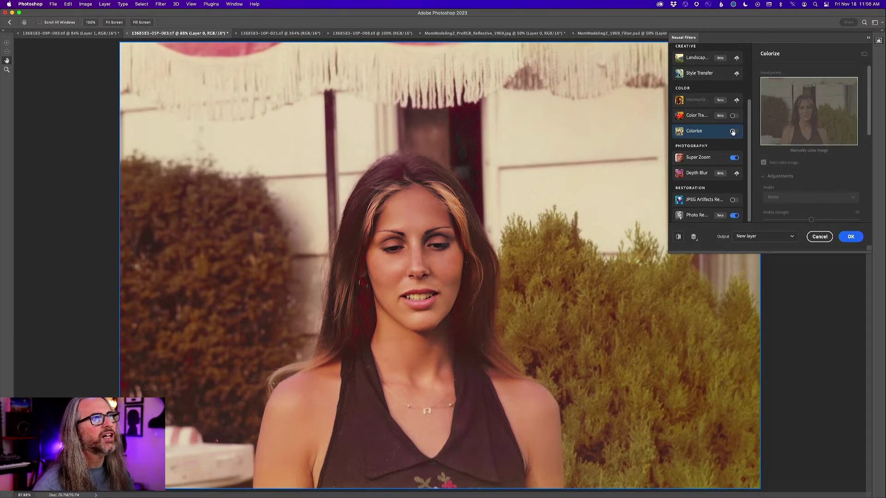
{"action": "left_click", "coordinate": [732, 131]}
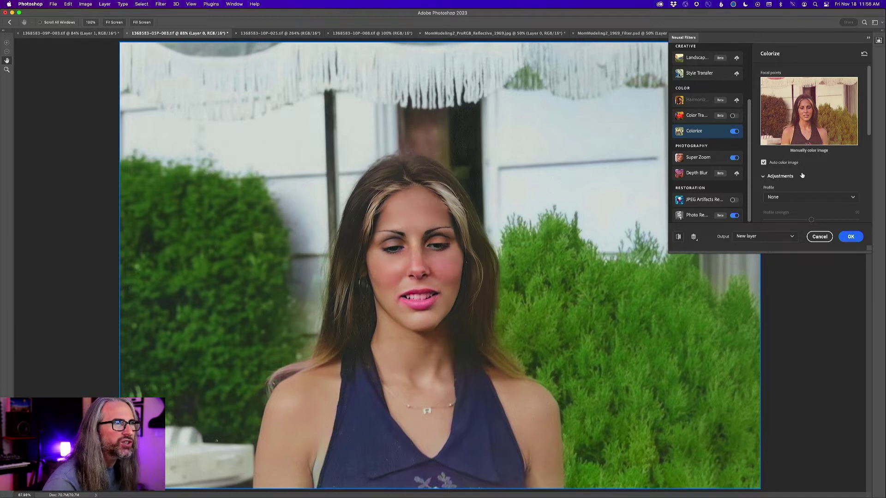
{"action": "scroll", "coordinate": [803, 175], "scroll_direction": "down", "scroll_amount": 2}
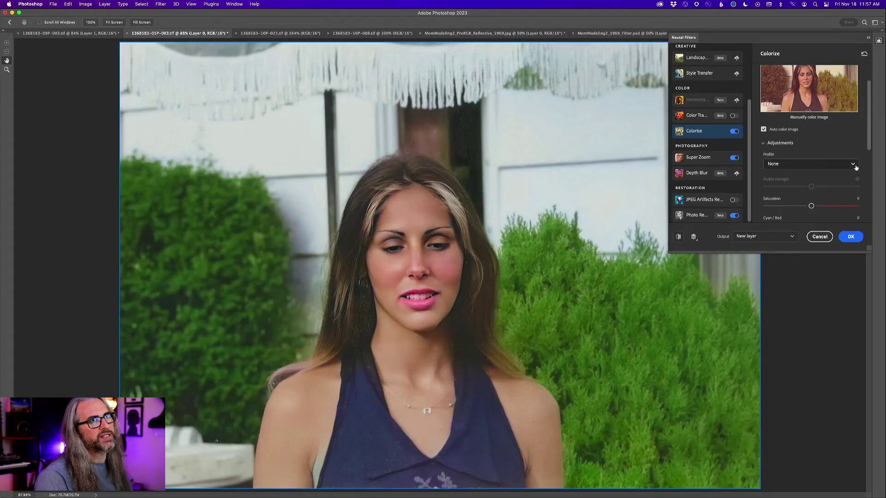
{"action": "left_click", "coordinate": [853, 167]}
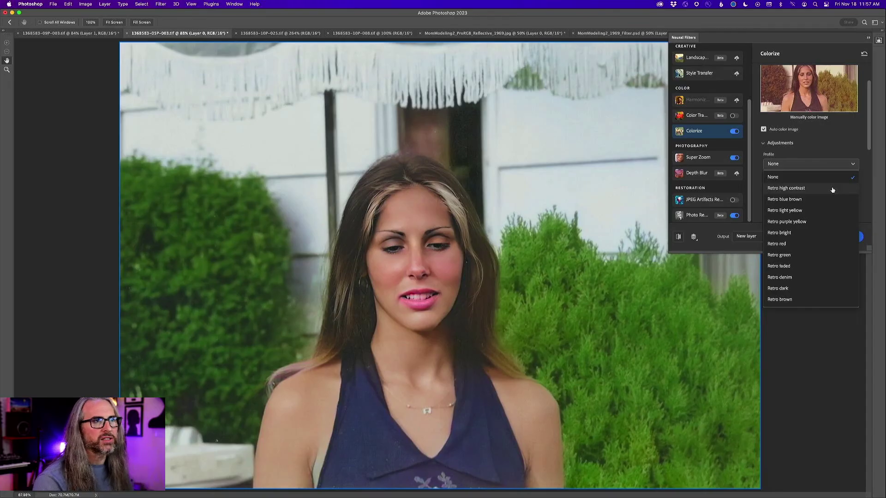
{"action": "left_click", "coordinate": [832, 190]}
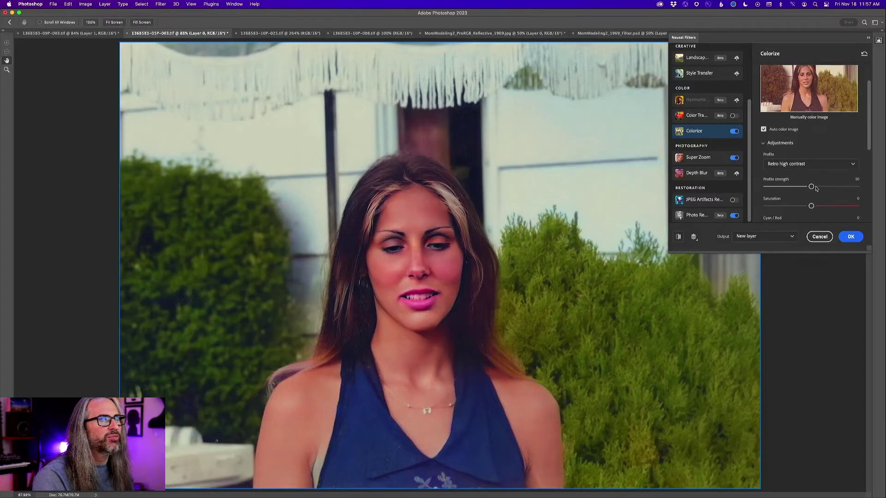
{"action": "left_click_drag", "start_coordinate": [812, 187], "coordinate": [807, 206]}
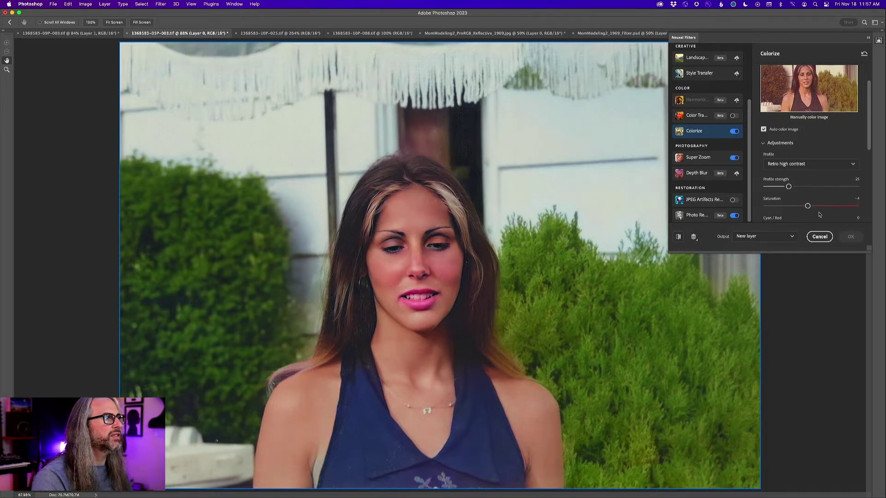
Compare the colorized and restored preview with the original photo, leaving the filtered preview shown.
{"action": "left_click", "coordinate": [679, 238]}
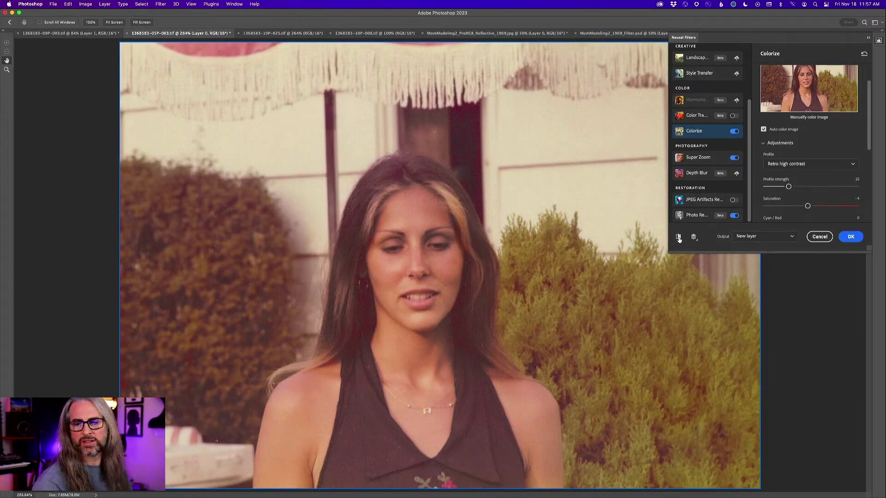
{"action": "left_click", "coordinate": [678, 238]}
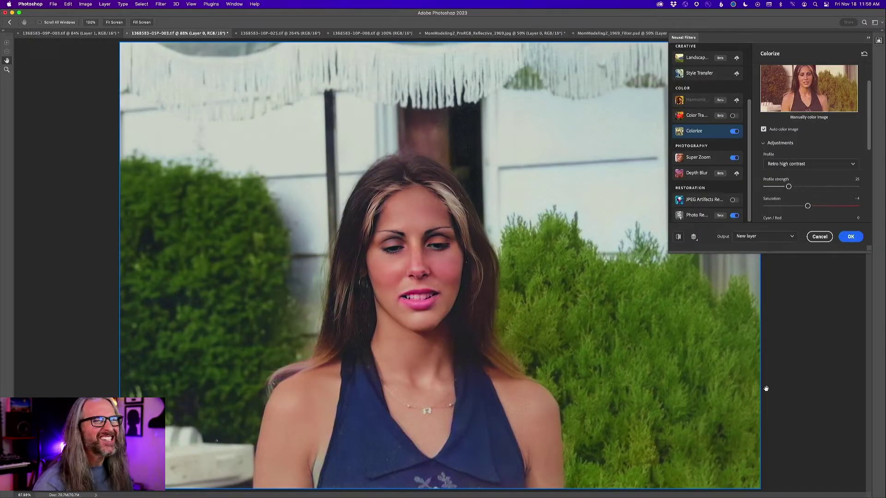
{"action": "left_click", "coordinate": [679, 237]}
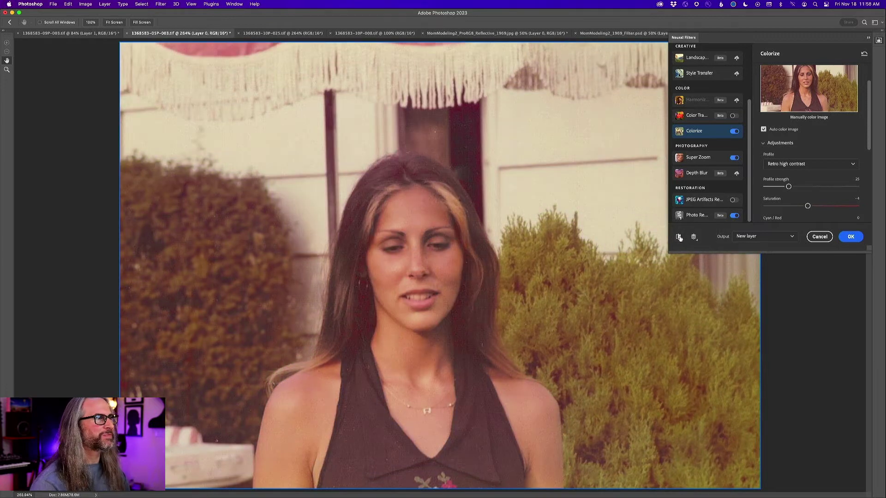
{"action": "left_click", "coordinate": [679, 237]}
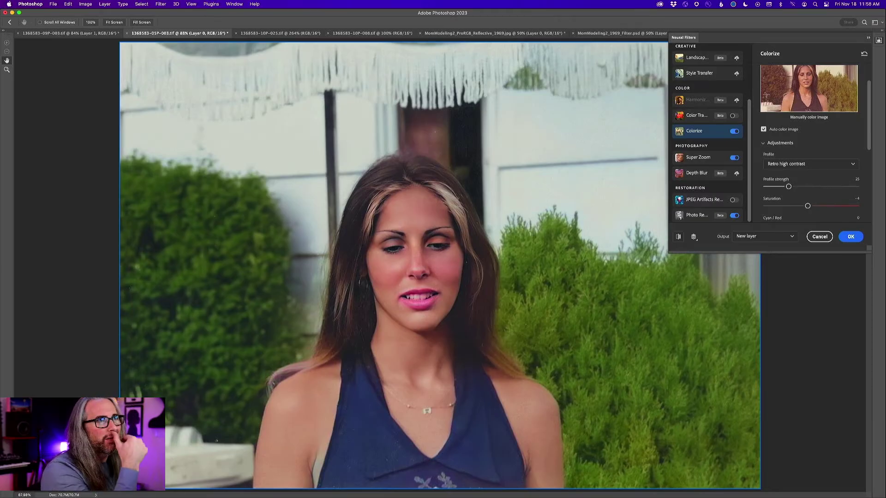
Add a Colorize focus point on the hair ends beside the woman's shoulder in the preview and give it the dark brown color #483b21.
{"action": "scroll", "coordinate": [849, 121], "scroll_direction": "up", "scroll_amount": 2}
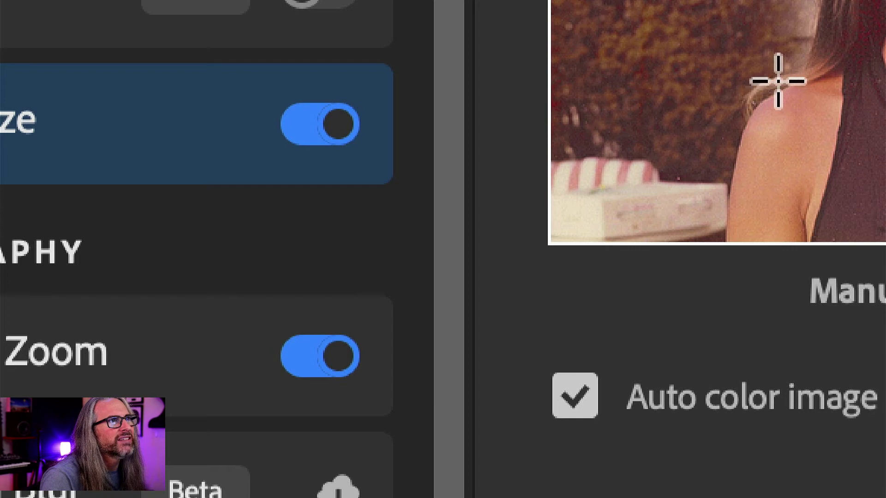
{"action": "left_click", "coordinate": [753, 132]}
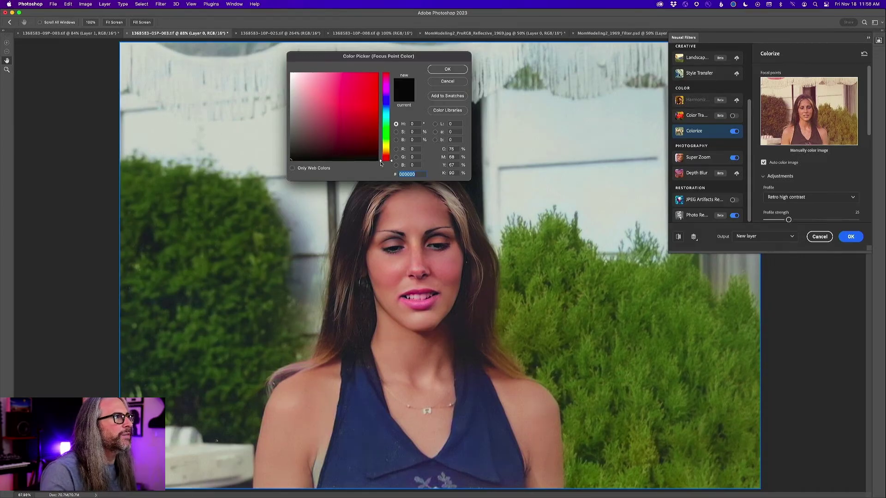
{"action": "left_click_drag", "start_coordinate": [382, 160], "coordinate": [381, 153]}
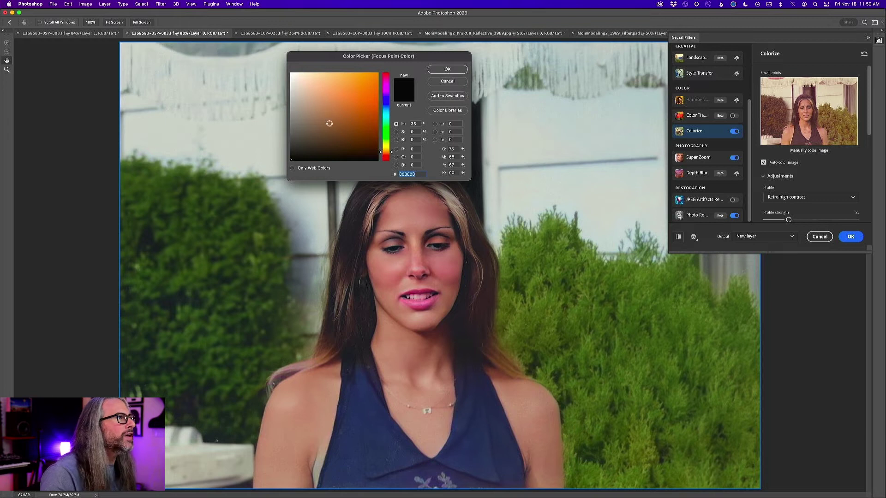
{"action": "left_click", "coordinate": [338, 133]}
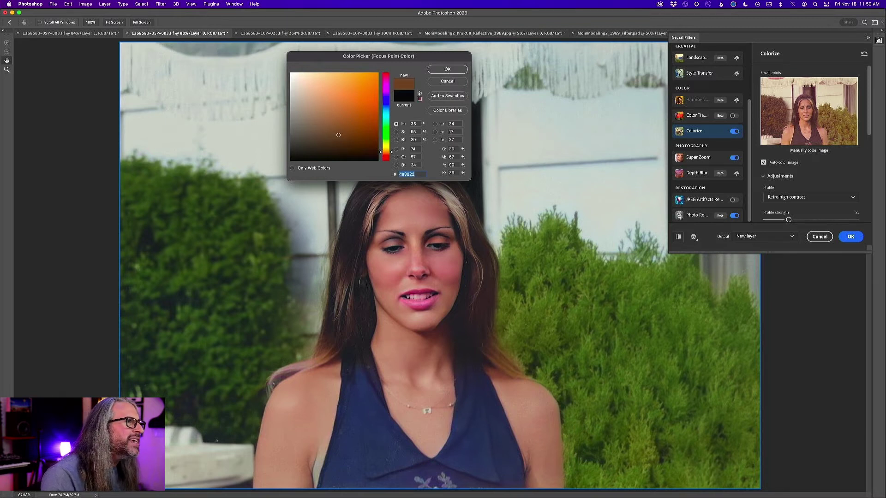
{"action": "left_click", "coordinate": [338, 134]}
{"action": "left_click_drag", "start_coordinate": [338, 135], "coordinate": [338, 136]}
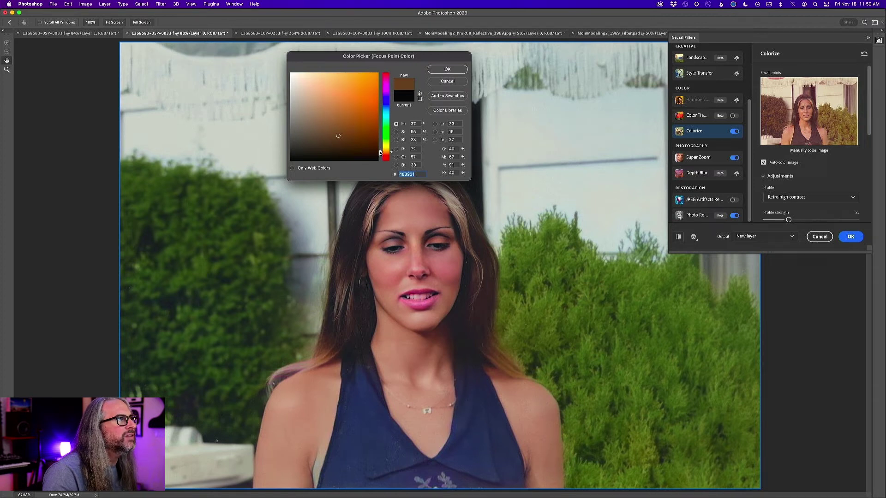
{"action": "left_click", "coordinate": [380, 150]}
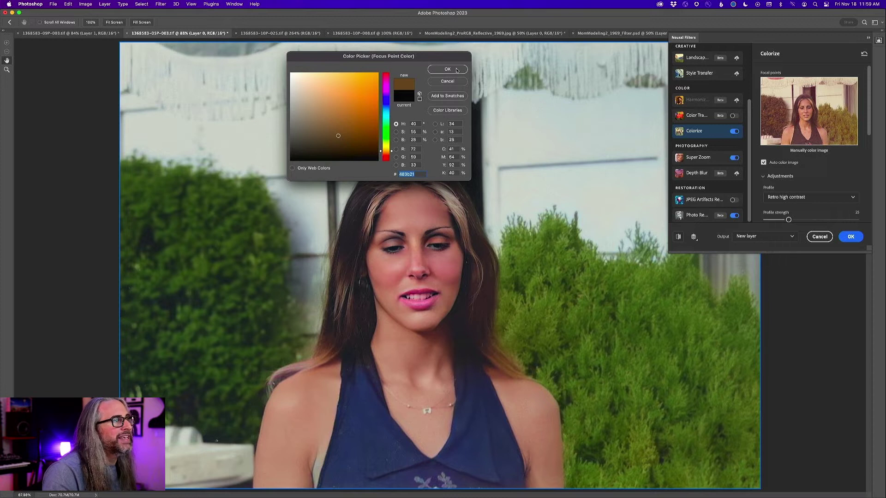
{"action": "left_click", "coordinate": [456, 70]}
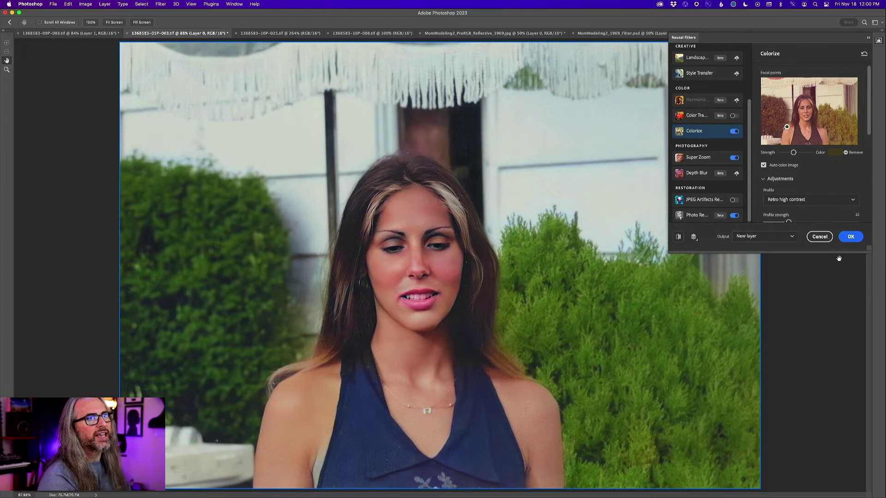
Apply the combined neural filters to the photo, output as a new layer.
{"action": "left_click", "coordinate": [850, 237]}
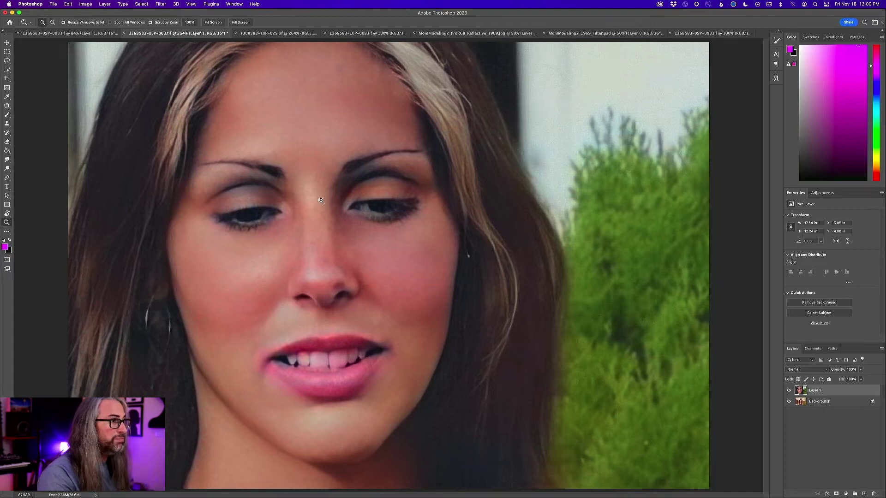
{"action": "left_click", "coordinate": [321, 255]}
{"action": "key", "text": "super+0"}
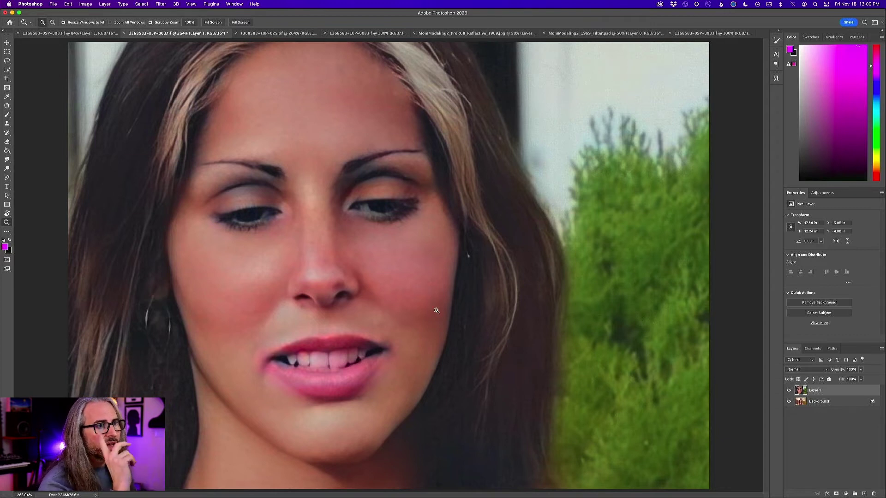
Enlarge the canvas to 300 percent width and 300 percent height, anchored at the center.
{"action": "left_click", "coordinate": [823, 403]}
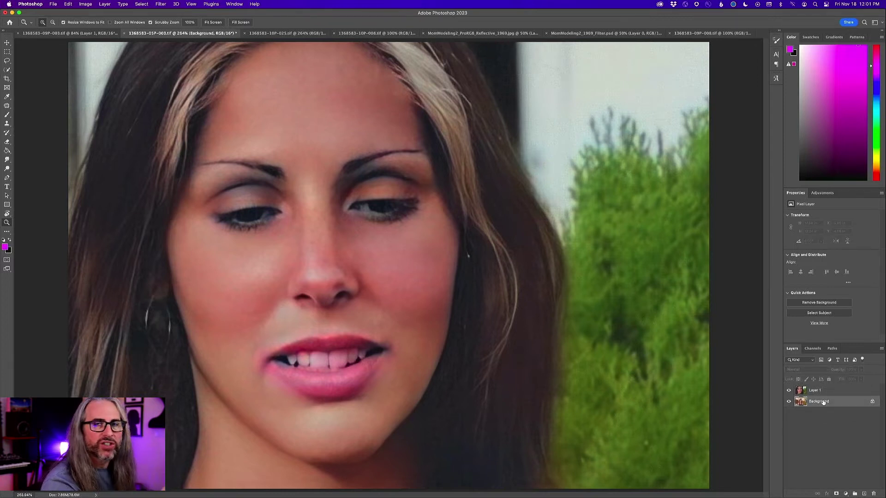
{"action": "left_click", "coordinate": [82, 4]}
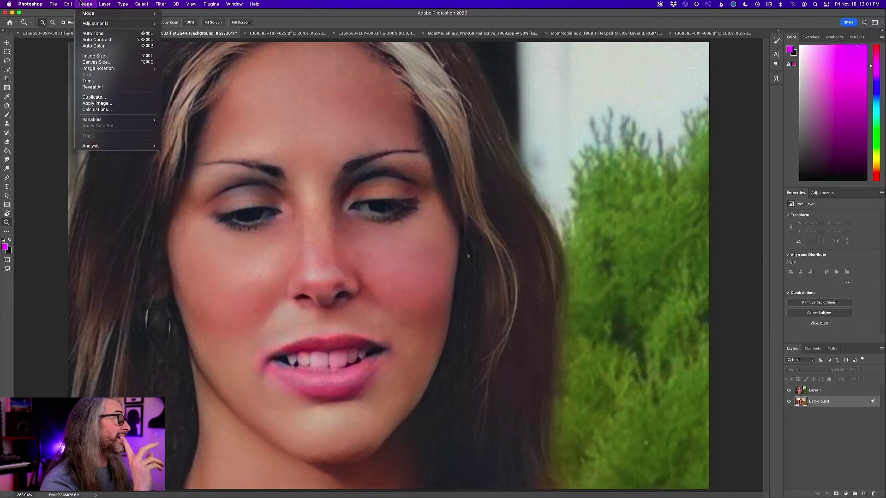
{"action": "left_click", "coordinate": [110, 61]}
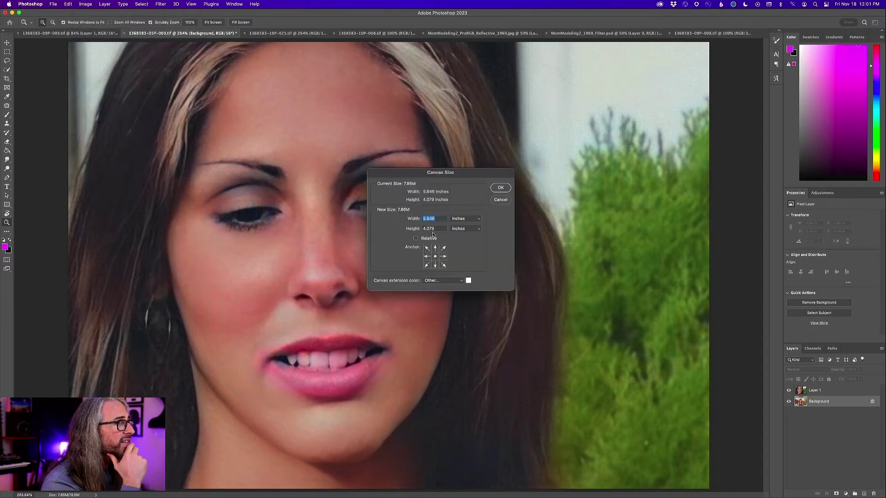
{"action": "left_click", "coordinate": [460, 219]}
{"action": "left_click", "coordinate": [459, 205]}
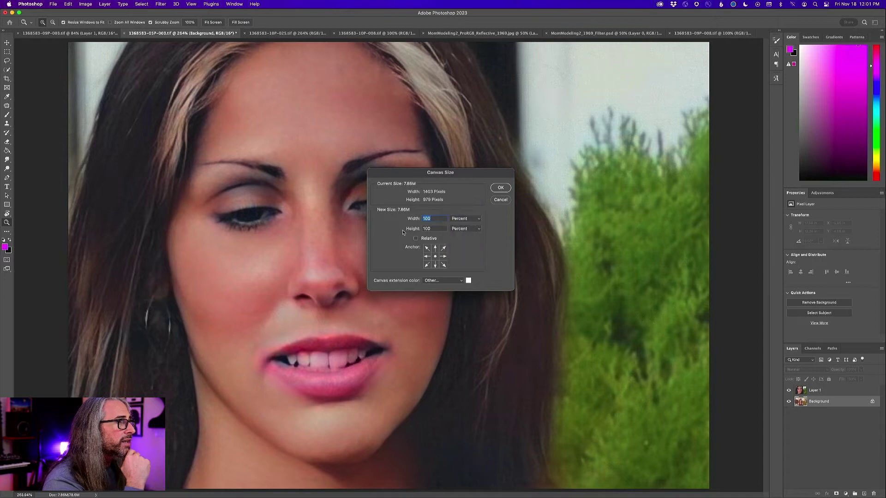
{"action": "type", "text": "300"}
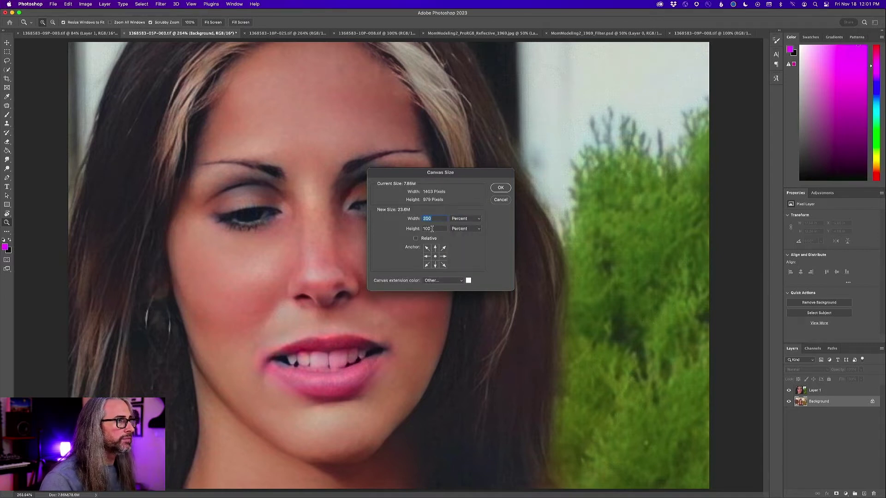
{"action": "left_click", "coordinate": [431, 229]}
{"action": "type", "text": "300"}
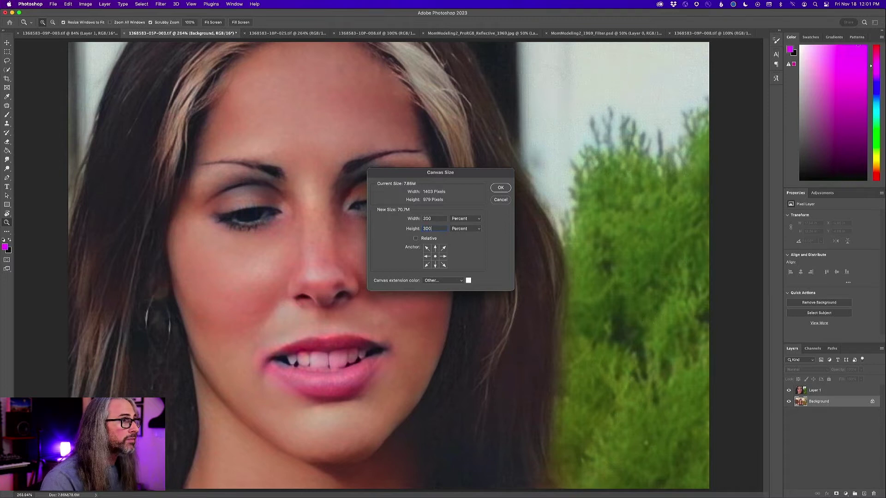
{"action": "left_click", "coordinate": [435, 257]}
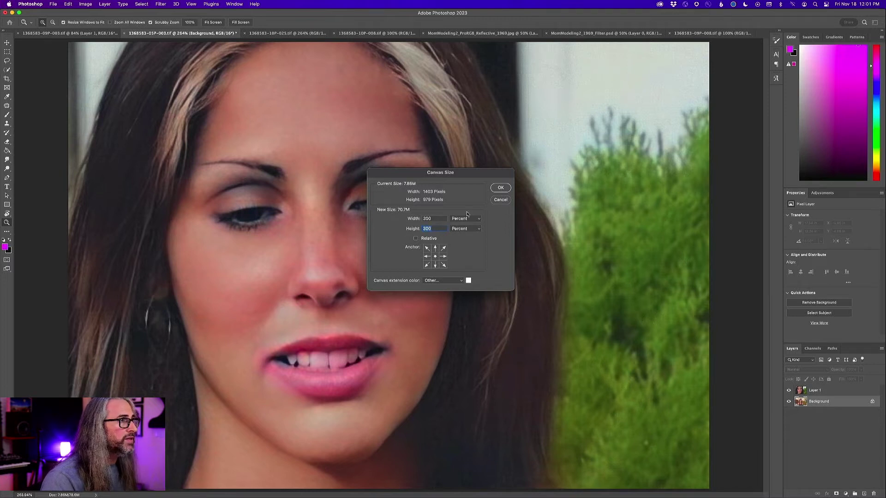
{"action": "left_click", "coordinate": [500, 188]}
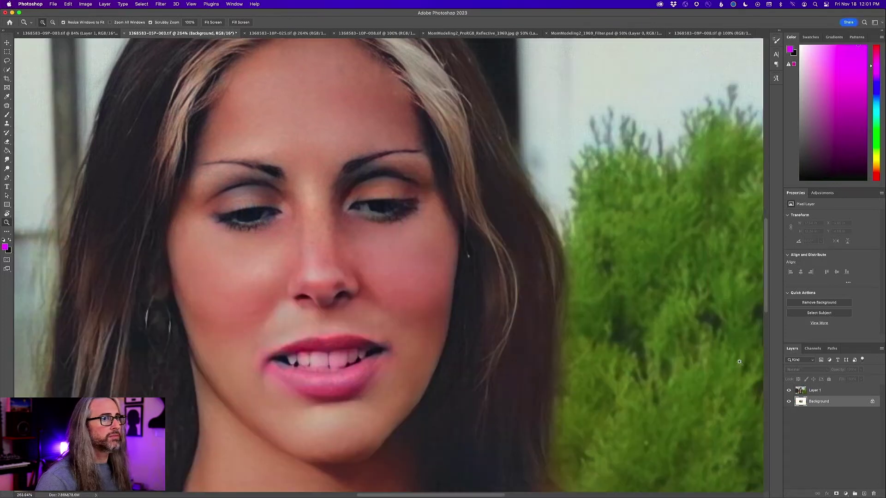
Hide and reshow Layer 1 to compare the enlarged, restored photo with the original at full view.
{"action": "left_click", "coordinate": [823, 393]}
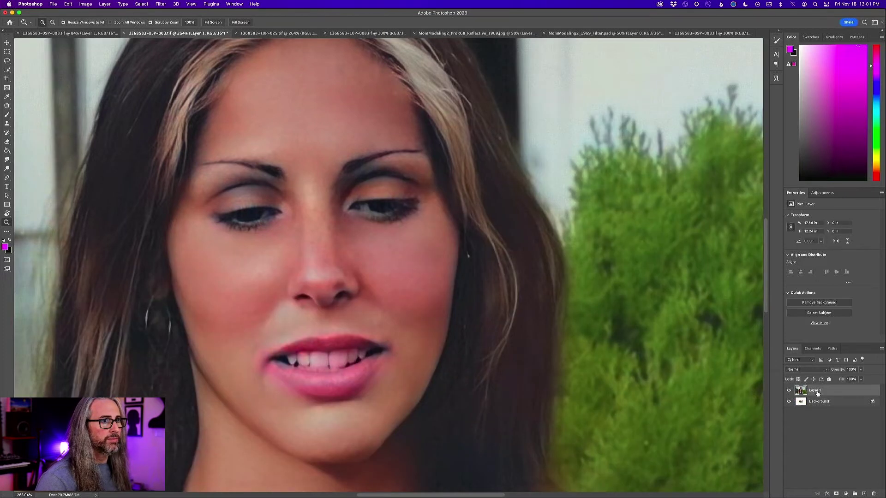
{"action": "key", "text": "super+0"}
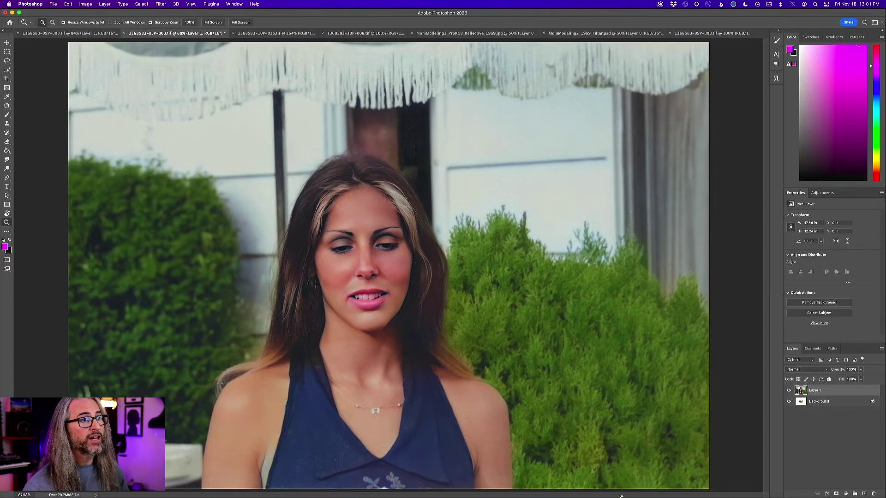
{"action": "left_click", "coordinate": [789, 391]}
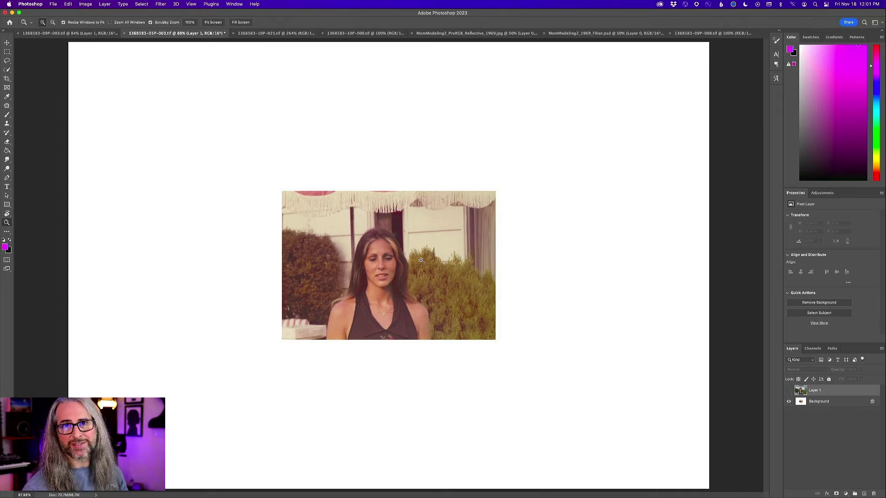
{"action": "left_click", "coordinate": [789, 391]}
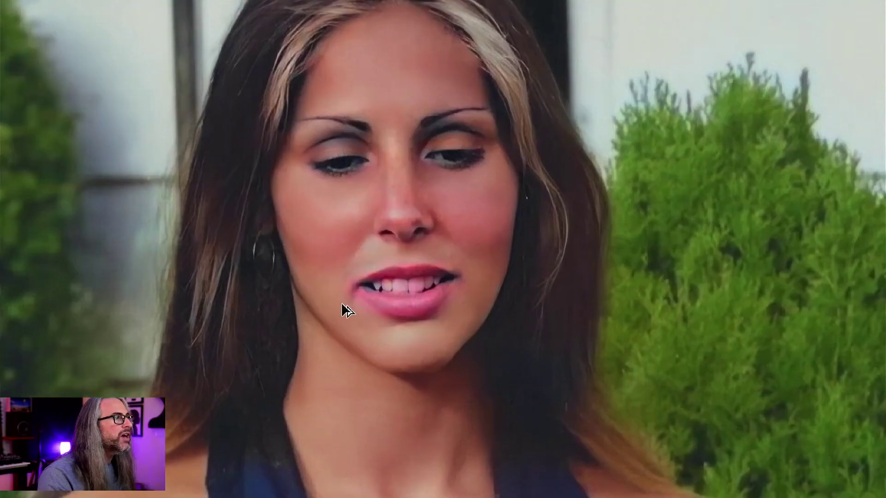
{"action": "key", "text": "z"}
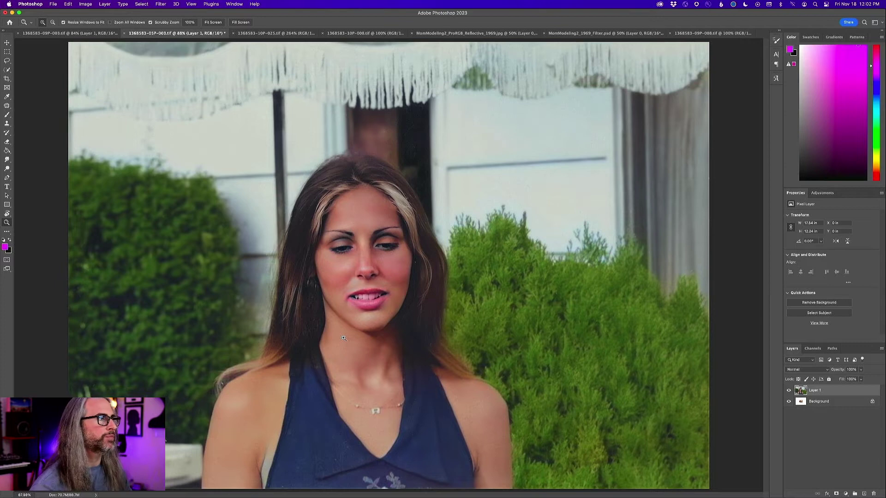
Switch to the school portrait of the boy in the dark sweater and enable the Photo Restoration neural filter on it.
{"action": "left_click", "coordinate": [267, 33]}
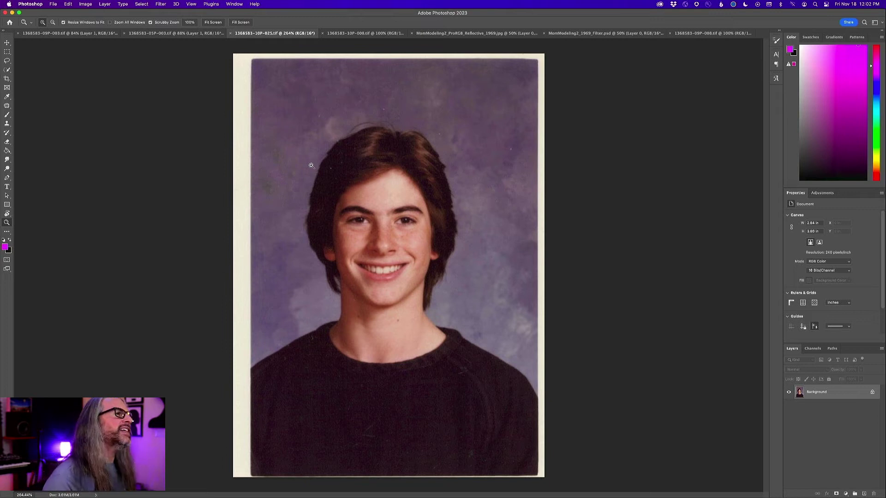
{"action": "left_click", "coordinate": [369, 213]}
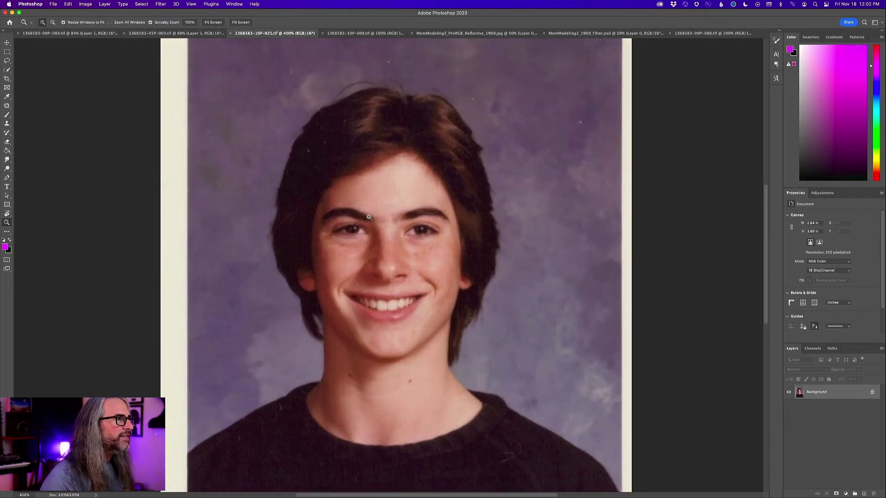
{"action": "left_click", "coordinate": [373, 272]}
{"action": "left_click", "coordinate": [368, 276]}
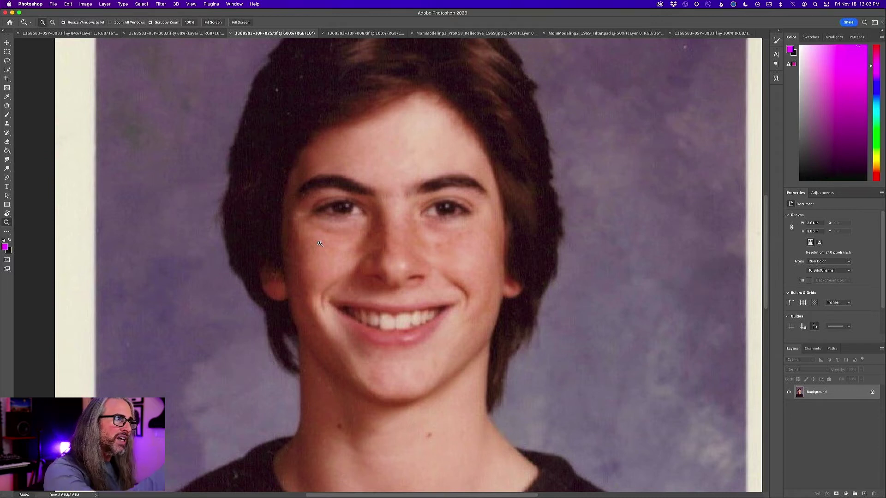
{"action": "left_click", "coordinate": [348, 285], "text": "alt"}
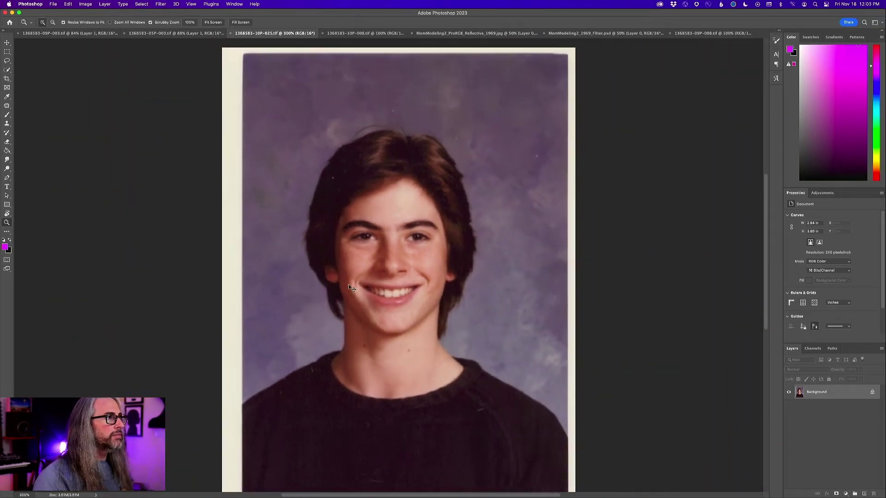
{"action": "left_click", "coordinate": [348, 284], "text": "alt"}
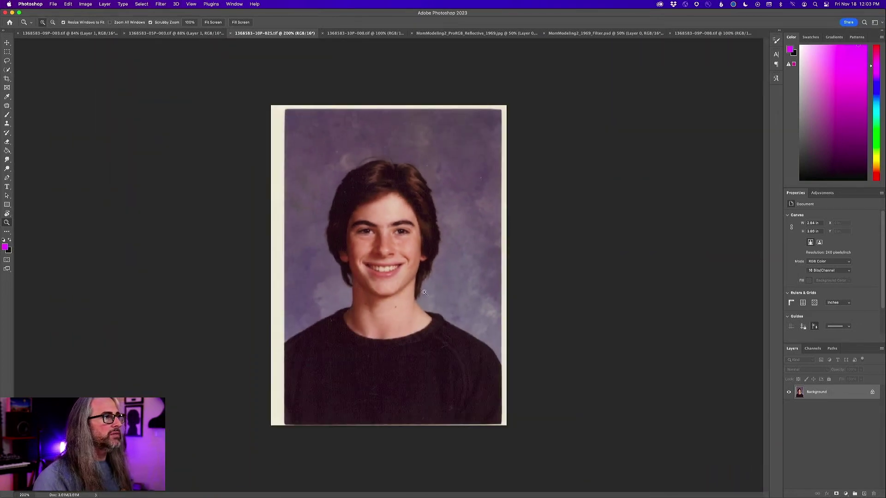
{"action": "left_click", "coordinate": [161, 4]}
{"action": "left_click", "coordinate": [173, 34]}
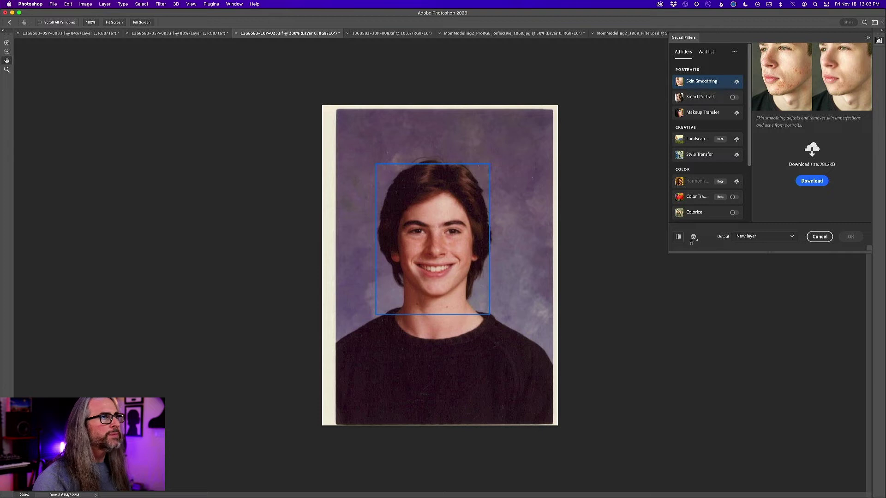
{"action": "left_click_drag", "start_coordinate": [748, 150], "coordinate": [749, 214]}
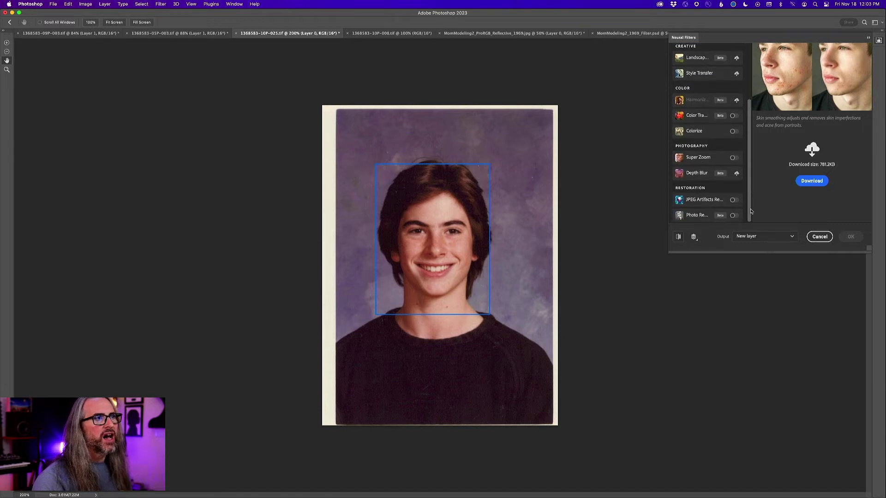
{"action": "left_click", "coordinate": [733, 216]}
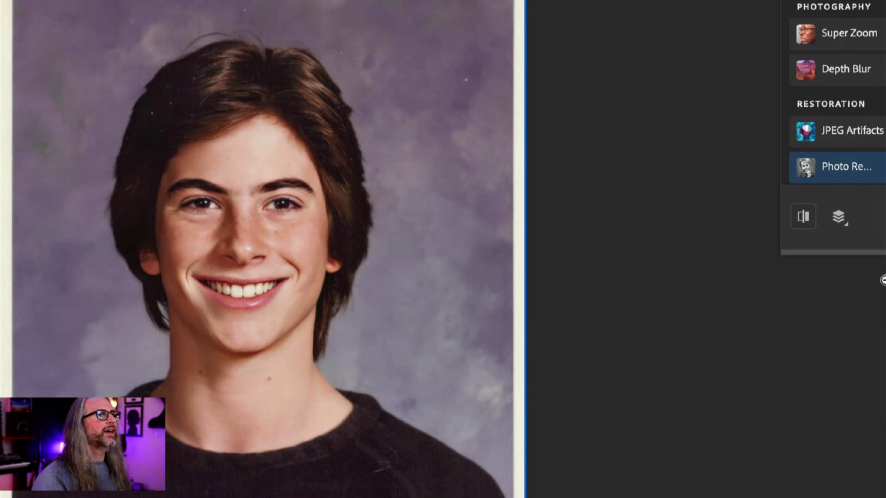
Toggle the filter preview repeatedly to compare the restored school portrait with the original.
{"action": "left_click", "coordinate": [805, 218]}
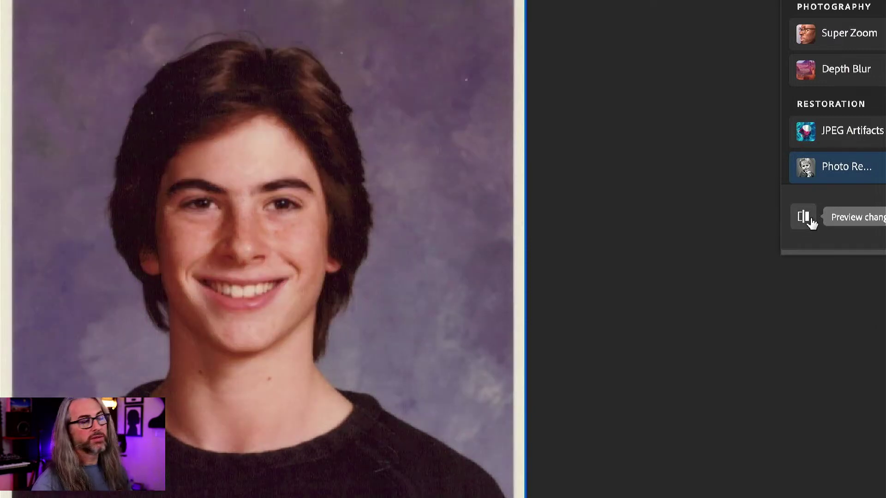
{"action": "left_click", "coordinate": [810, 222]}
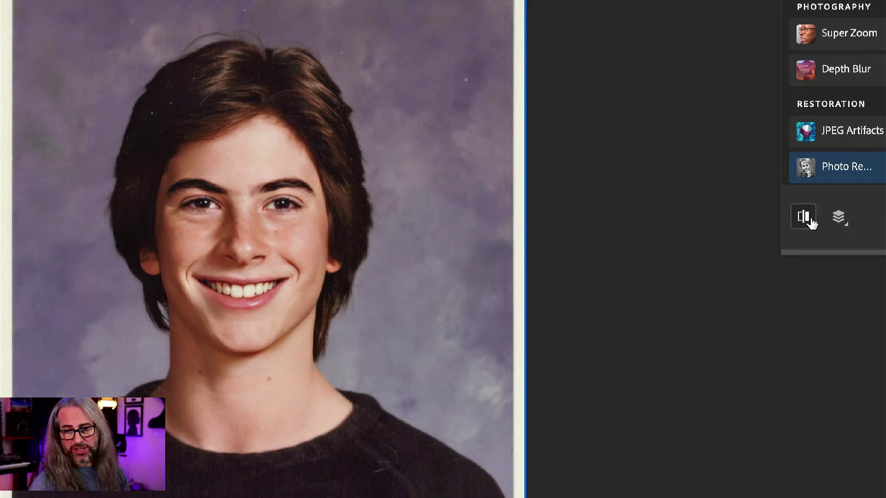
{"action": "left_click", "coordinate": [810, 222]}
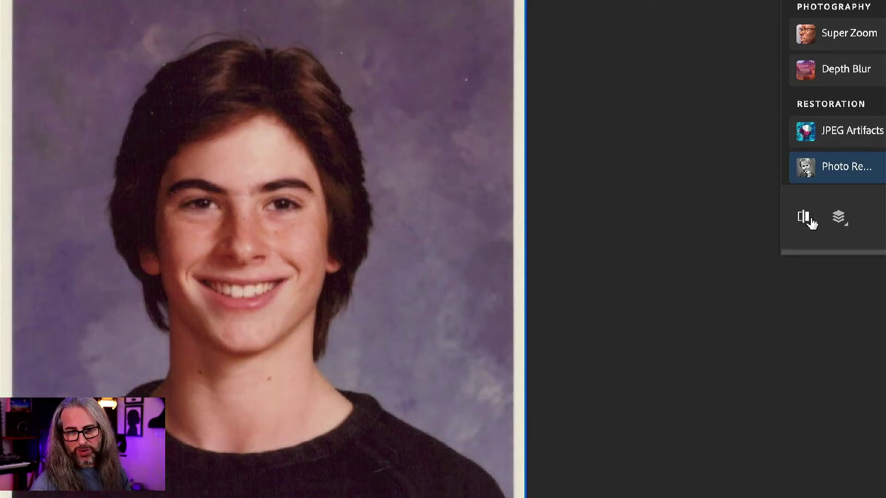
{"action": "left_click", "coordinate": [810, 223]}
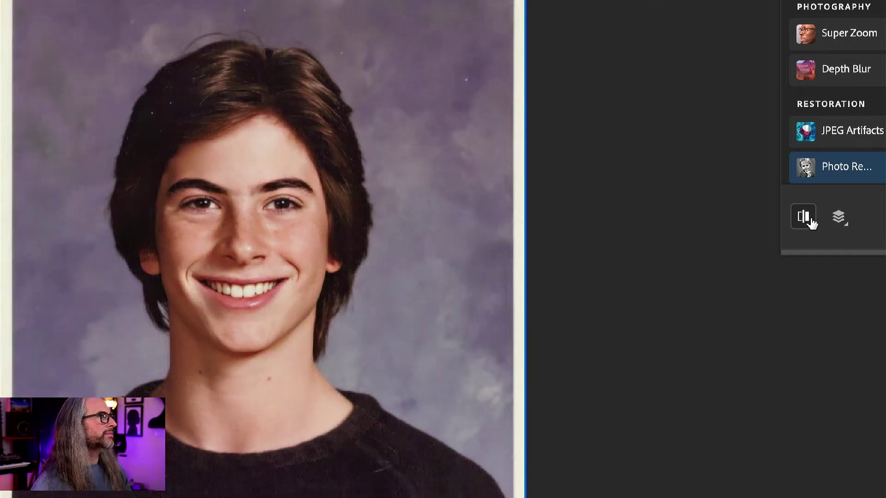
{"action": "left_click", "coordinate": [811, 222]}
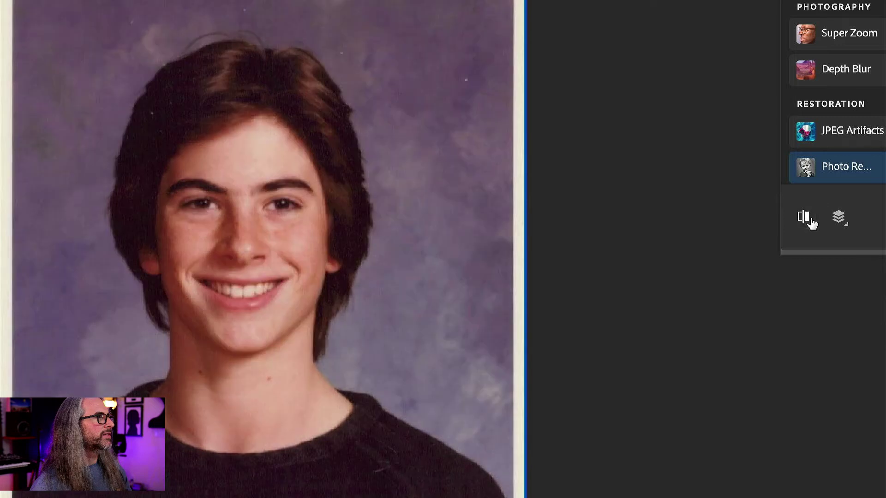
Compare the school portrait's face and hair before and after Photo Restoration, leaving the restored preview on.
{"action": "left_click", "coordinate": [811, 222]}
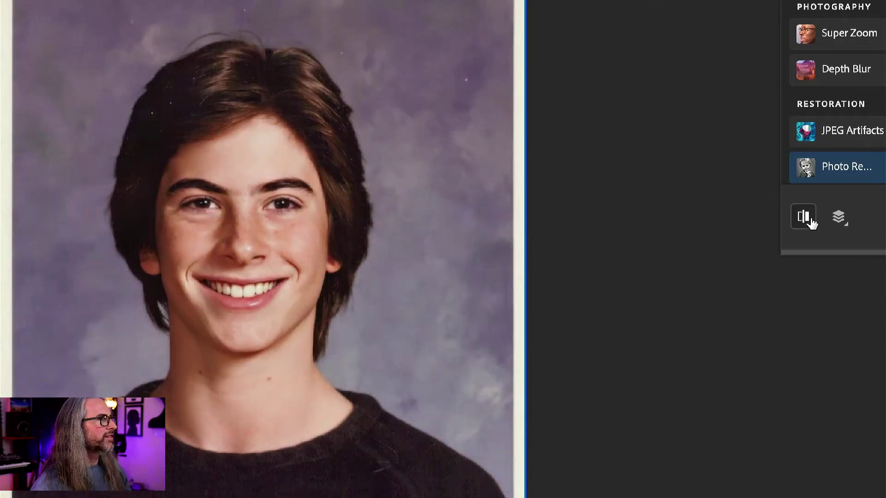
{"action": "left_click", "coordinate": [811, 222]}
{"action": "left_click", "coordinate": [811, 223]}
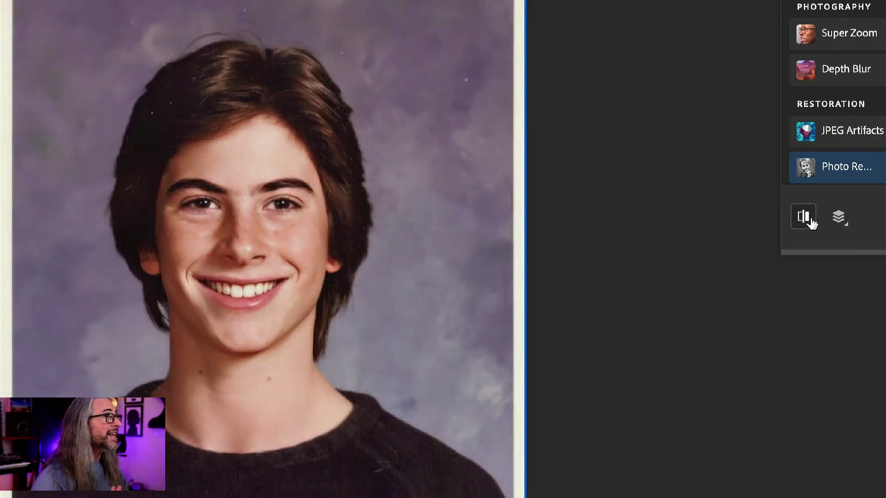
{"action": "left_click", "coordinate": [811, 222]}
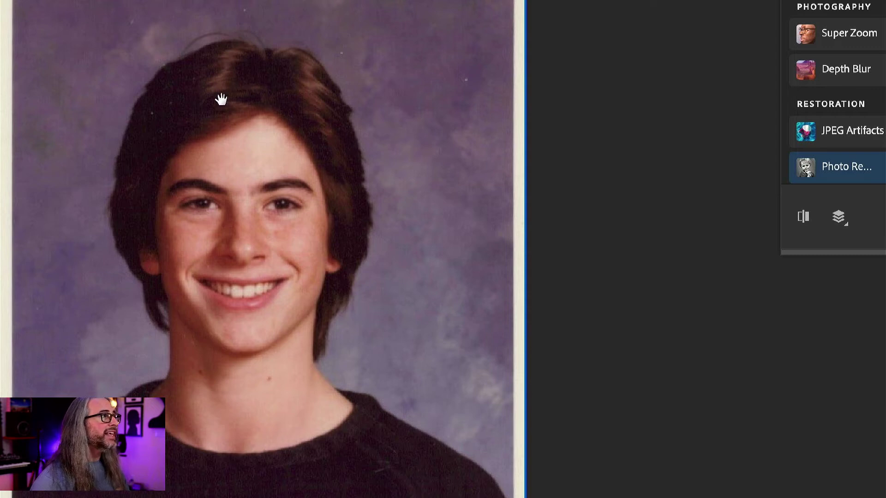
{"action": "left_click", "coordinate": [803, 220]}
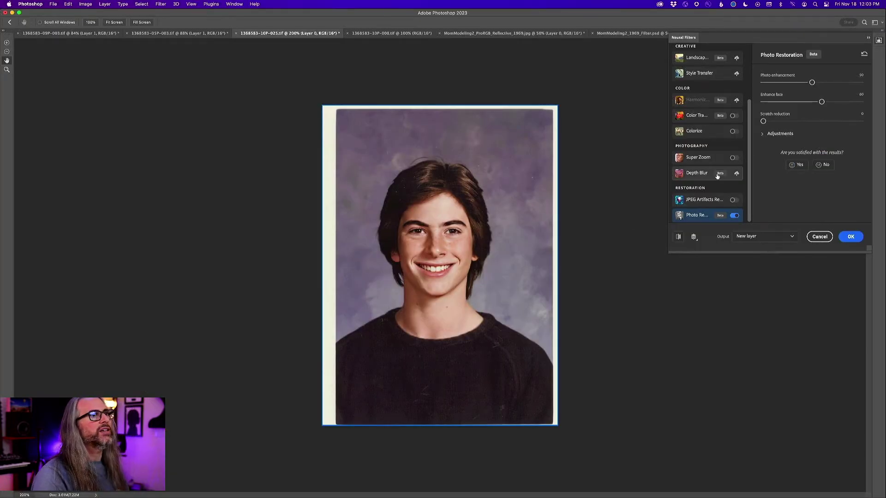
Try Colorize on the school portrait with Saturation -6 and the Retro high contrast profile, and turn the filter off.
{"action": "left_click", "coordinate": [708, 134]}
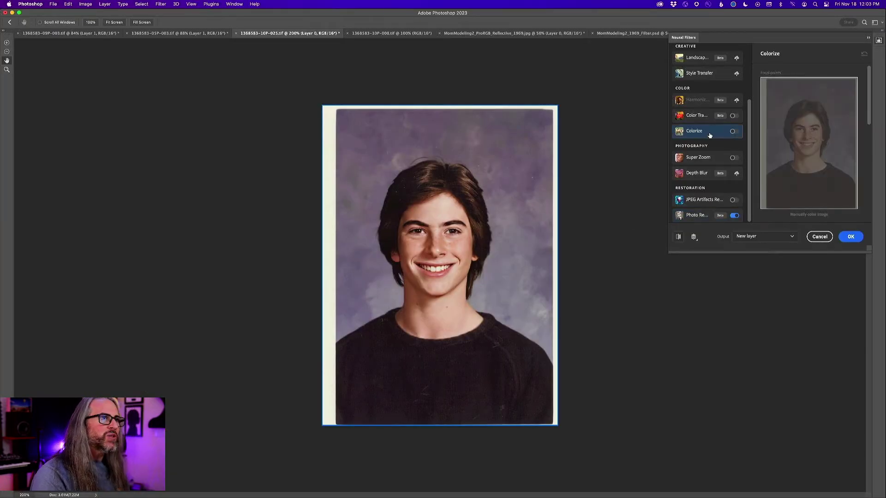
{"action": "left_click", "coordinate": [732, 131]}
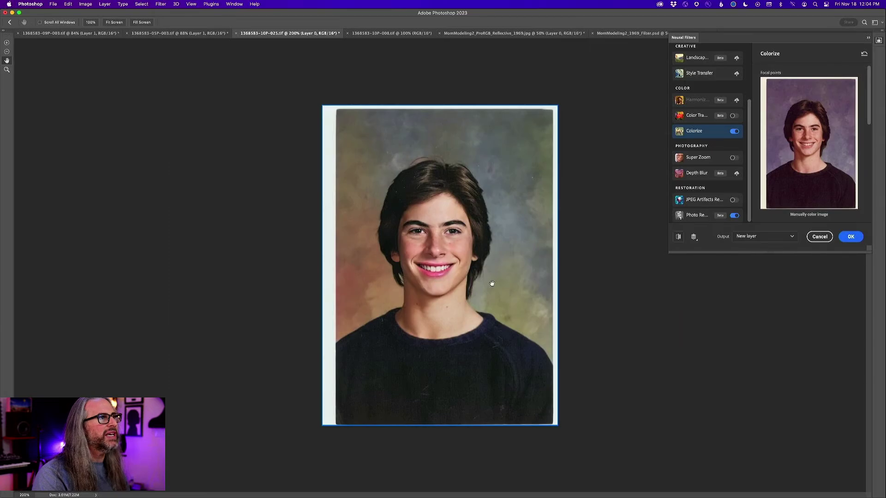
{"action": "scroll", "coordinate": [794, 179], "scroll_direction": "down", "scroll_amount": 3}
{"action": "scroll", "coordinate": [794, 178], "scroll_direction": "down", "scroll_amount": 5}
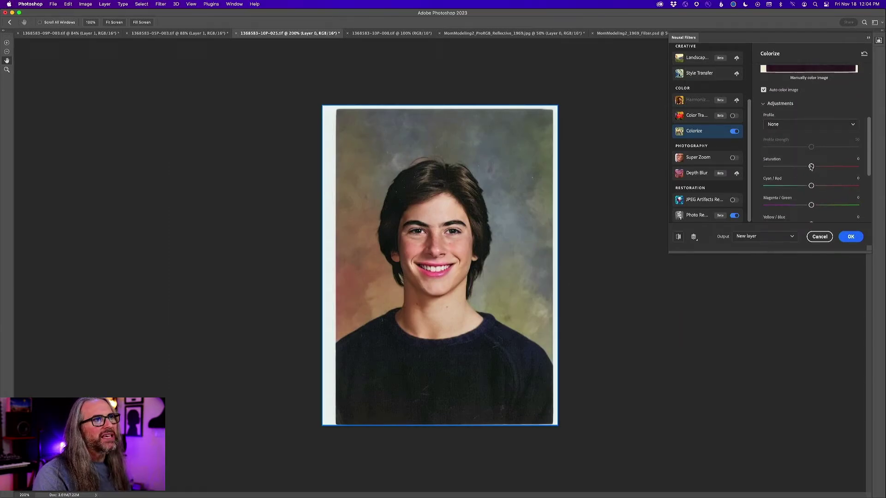
{"action": "mouse_move", "coordinate": [811, 166]}
{"action": "left_mouse_down"}
{"action": "mouse_move", "coordinate": [783, 167]}
{"action": "mouse_move", "coordinate": [801, 167]}
{"action": "left_mouse_up"}
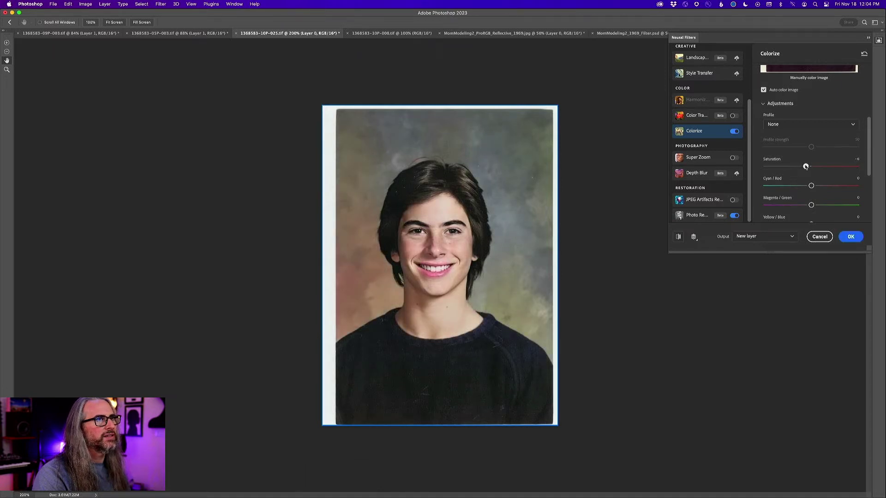
{"action": "left_click", "coordinate": [792, 127]}
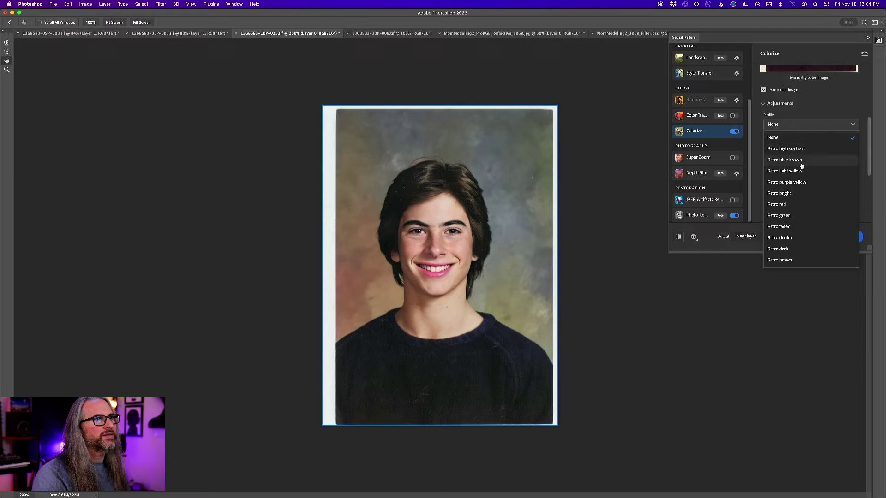
{"action": "left_click", "coordinate": [805, 149]}
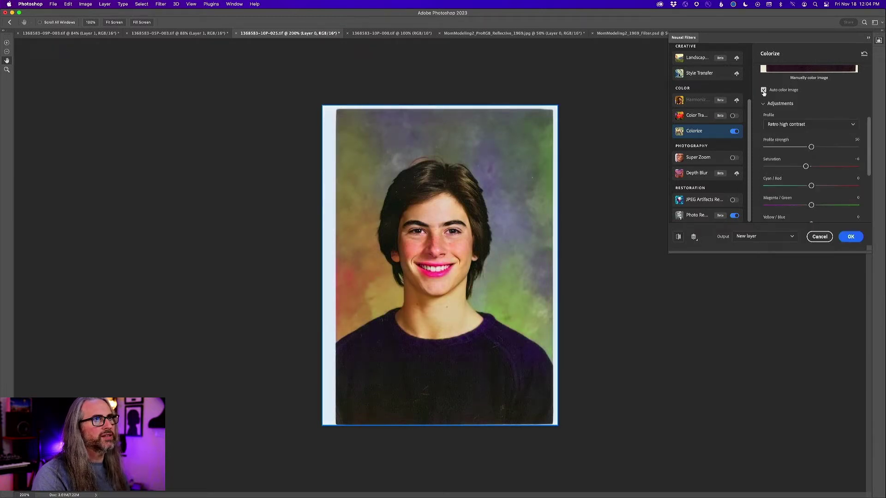
{"action": "left_click", "coordinate": [734, 131]}
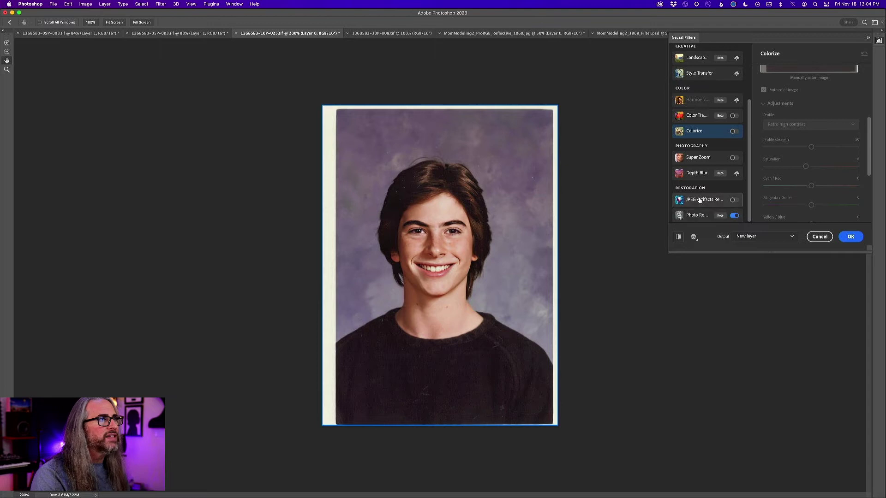
Set Photo Restoration's Scratch reduction to 9 and apply the filter to the school portrait as a new layer.
{"action": "left_click", "coordinate": [699, 215]}
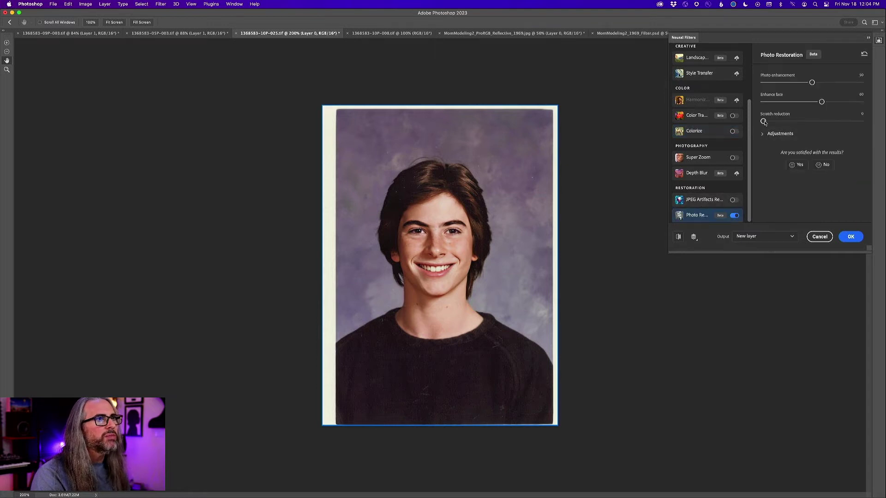
{"action": "left_click_drag", "start_coordinate": [763, 122], "coordinate": [772, 122]}
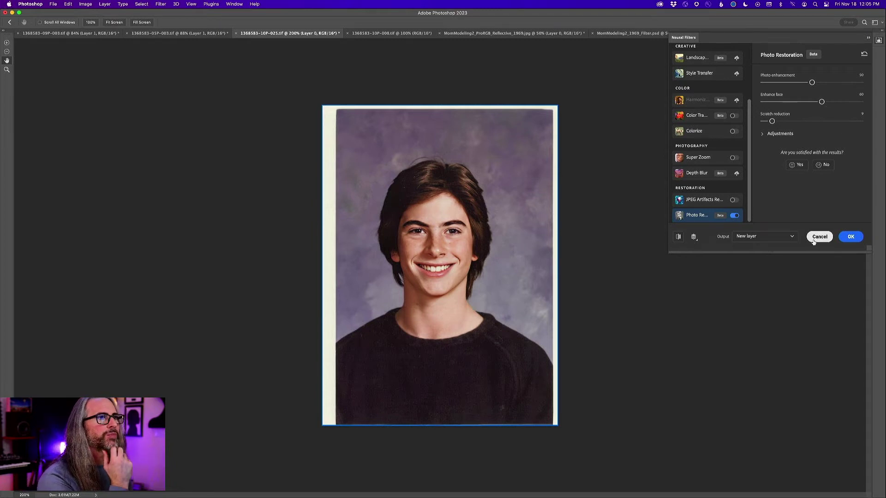
{"action": "left_click", "coordinate": [849, 237]}
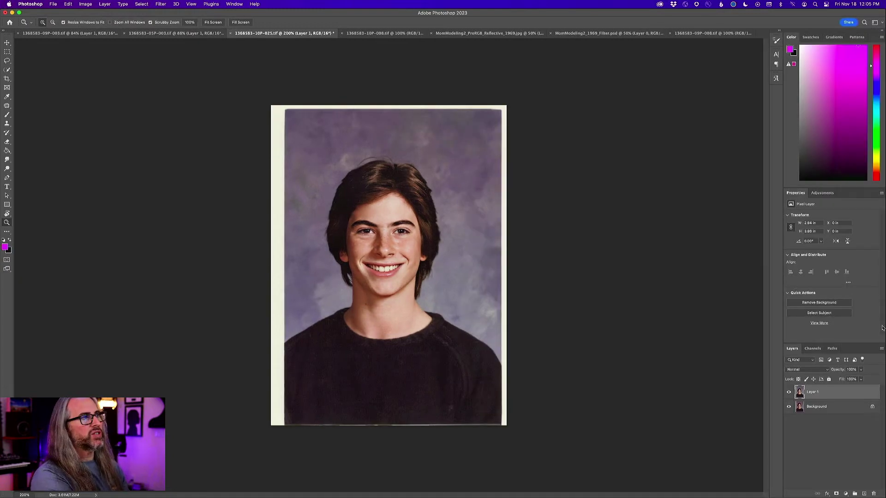
Hide and reshow Layer 1 several times to compare the restored school portrait with the original scan.
{"action": "left_click", "coordinate": [789, 393]}
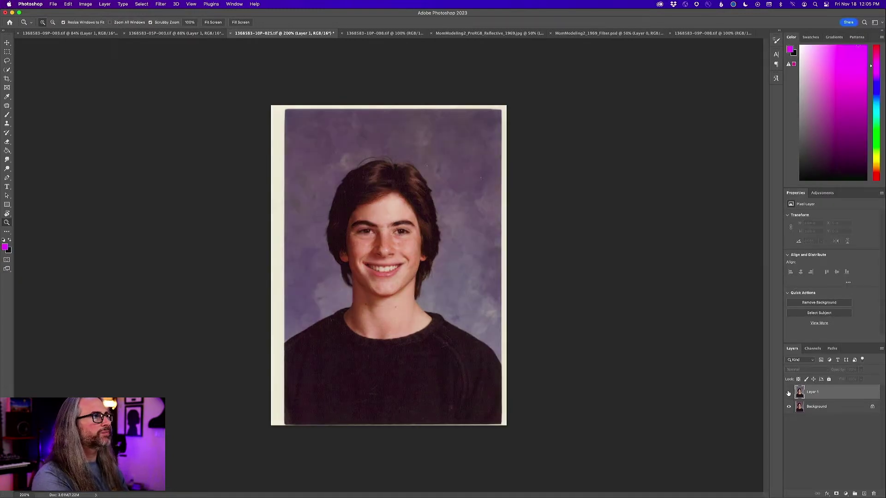
{"action": "left_click", "coordinate": [788, 393]}
{"action": "left_click", "coordinate": [788, 393]}
{"action": "left_click", "coordinate": [789, 393]}
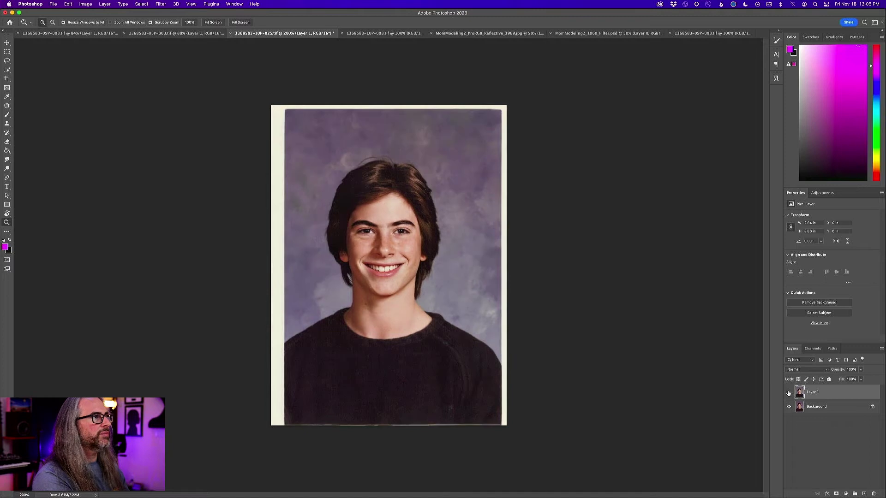
{"action": "left_click", "coordinate": [789, 393]}
{"action": "left_click", "coordinate": [788, 393]}
{"action": "left_click", "coordinate": [789, 393]}
{"action": "left_click", "coordinate": [788, 392]}
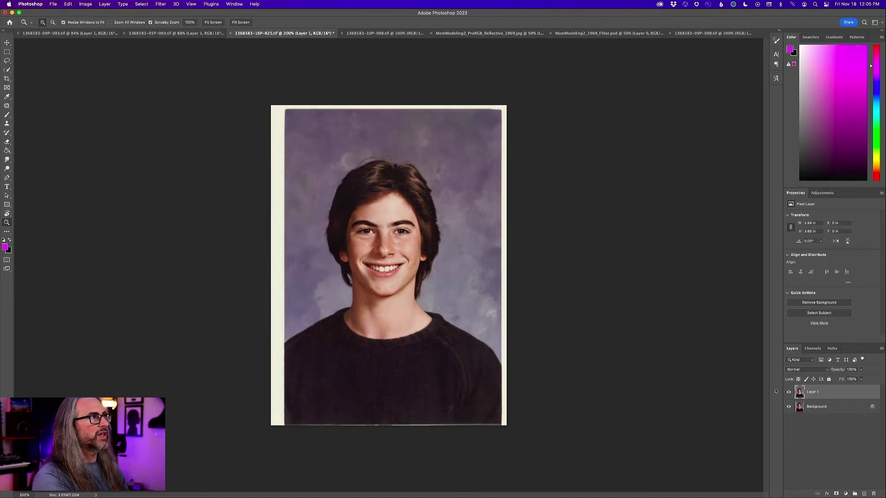
Switch to the beach photo with the red tricycle and enable the Photo Restoration neural filter on it.
{"action": "left_click", "coordinate": [365, 33]}
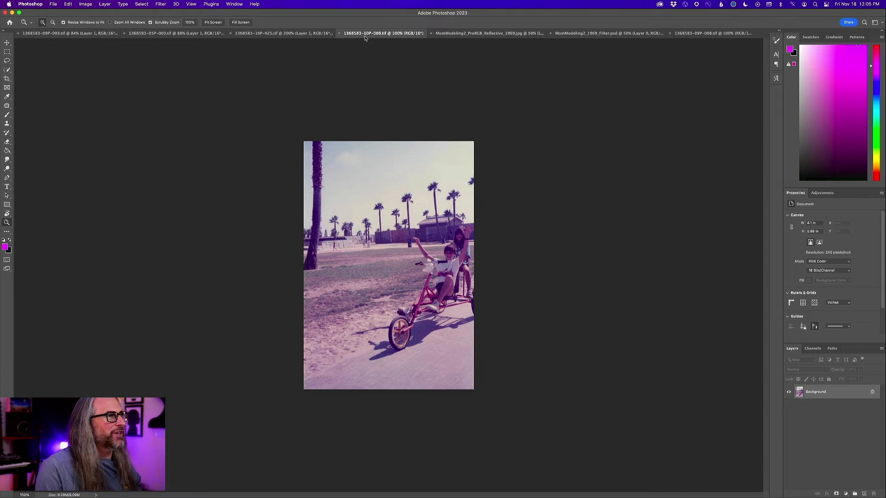
{"action": "left_click", "coordinate": [389, 174]}
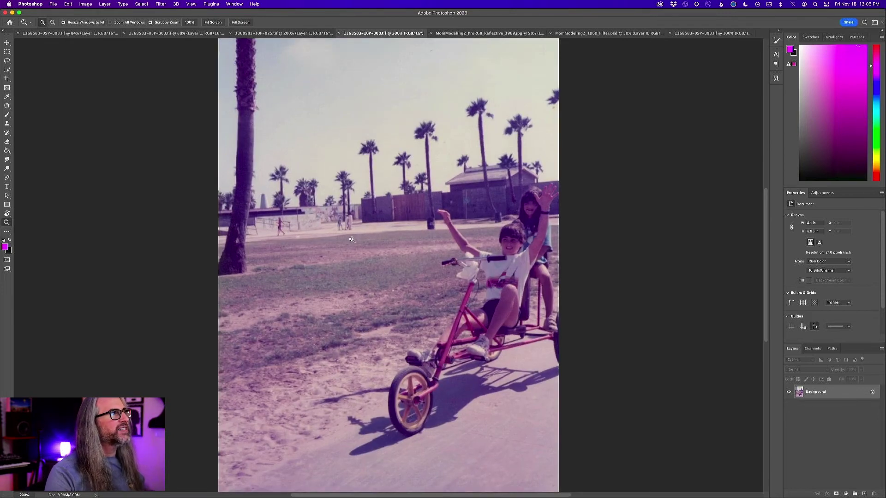
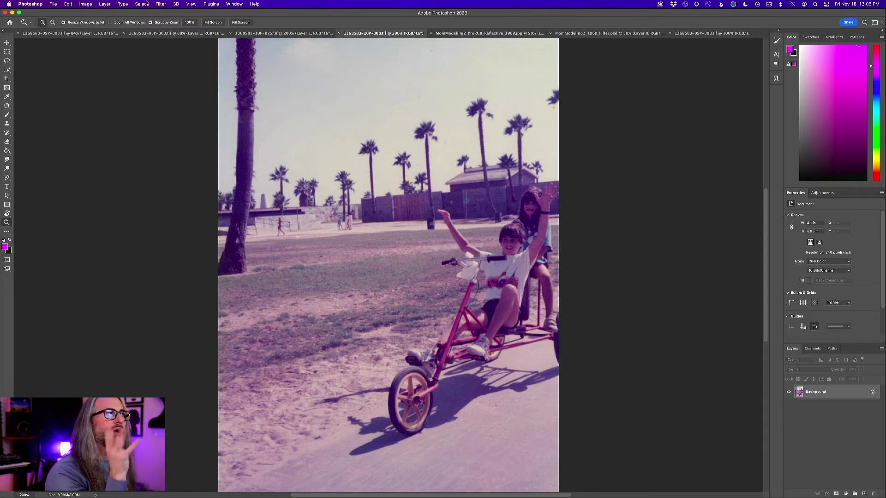
{"action": "left_click", "coordinate": [161, 4]}
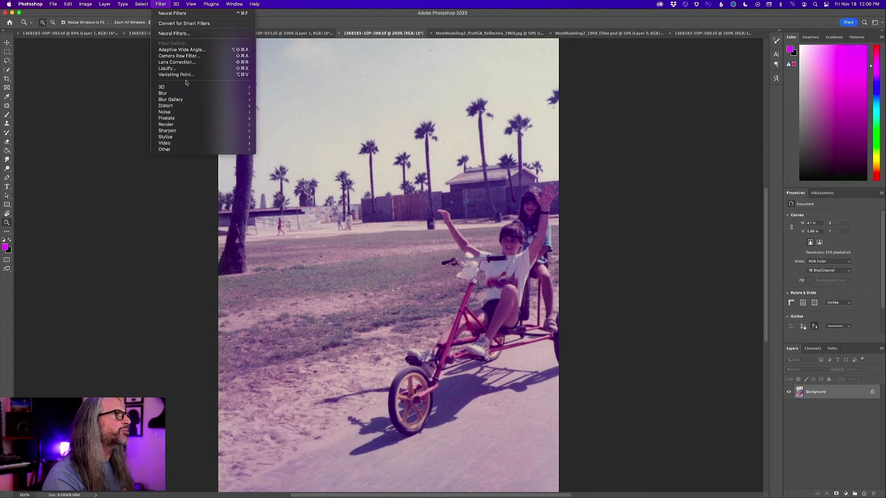
{"action": "left_click", "coordinate": [174, 34]}
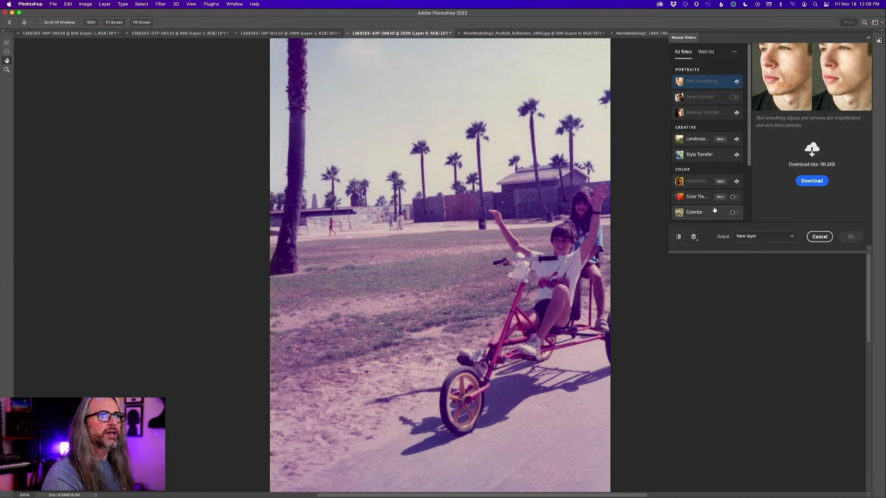
{"action": "left_click", "coordinate": [697, 215]}
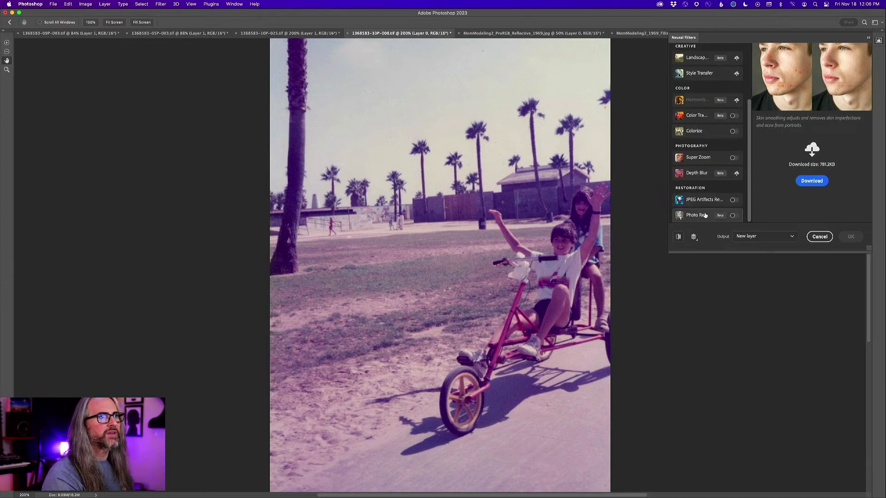
{"action": "left_click", "coordinate": [732, 216]}
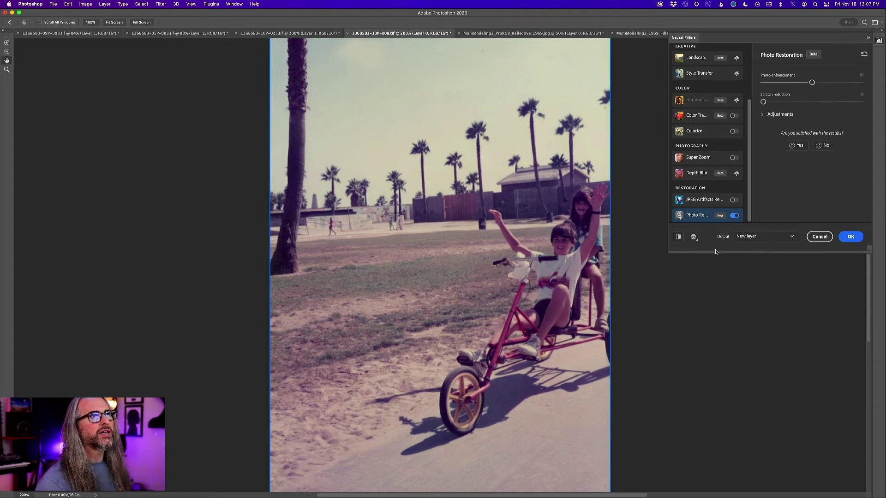
Set Photo enhancement to 52 for the tricycle photo and expand the Photo Restoration adjustments.
{"action": "scroll", "coordinate": [581, 200], "scroll_direction": "up", "scroll_amount": 10}
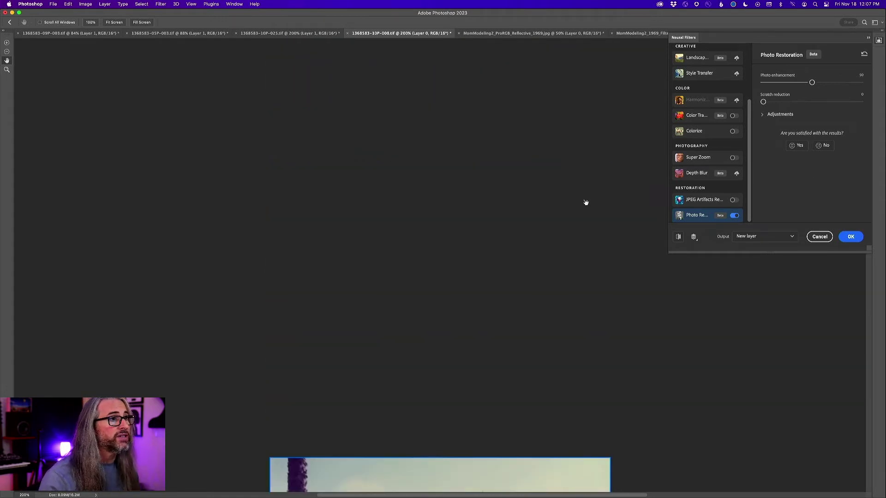
{"action": "scroll", "coordinate": [581, 201], "scroll_direction": "down", "scroll_amount": 10}
{"action": "scroll", "coordinate": [582, 200], "scroll_direction": "up", "scroll_amount": 5}
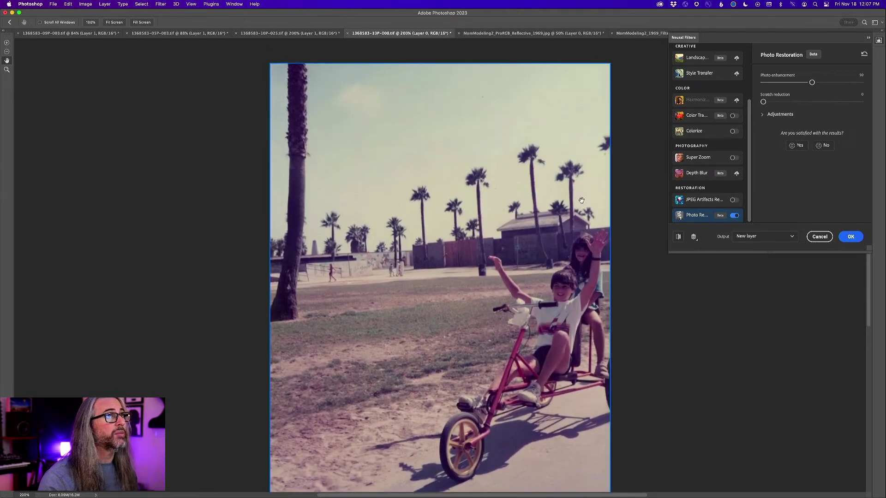
{"action": "scroll", "coordinate": [811, 165], "scroll_direction": "up", "scroll_amount": 2}
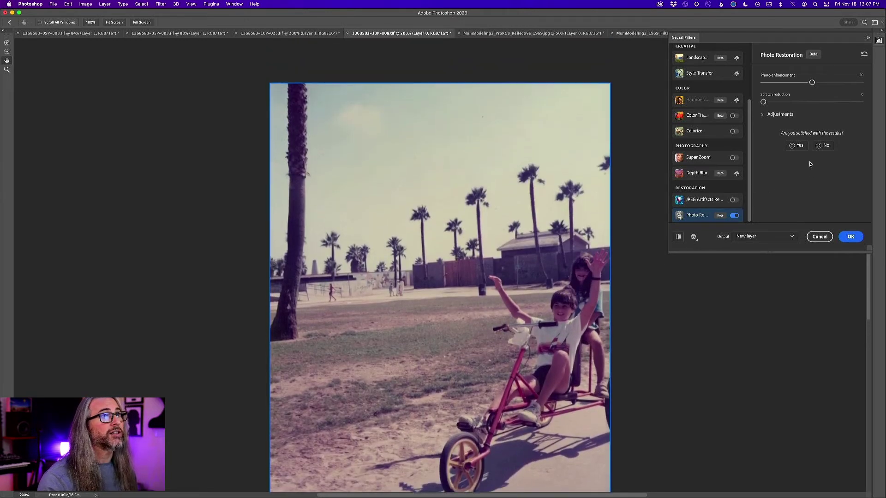
{"action": "scroll", "coordinate": [811, 165], "scroll_direction": "down", "scroll_amount": 3}
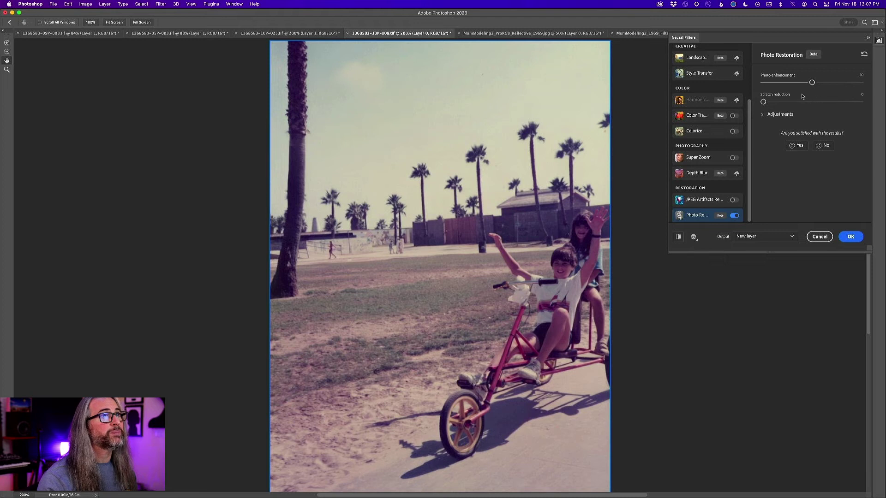
{"action": "left_click_drag", "start_coordinate": [812, 83], "coordinate": [814, 82]}
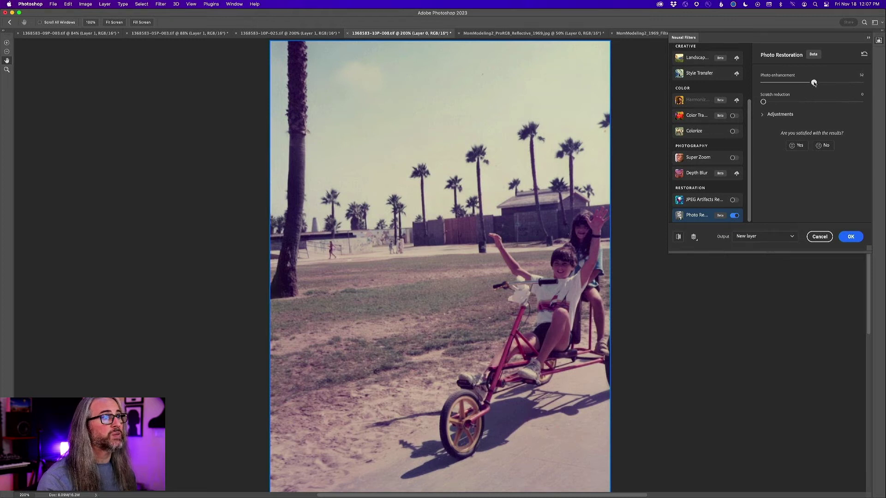
{"action": "left_click", "coordinate": [762, 114]}
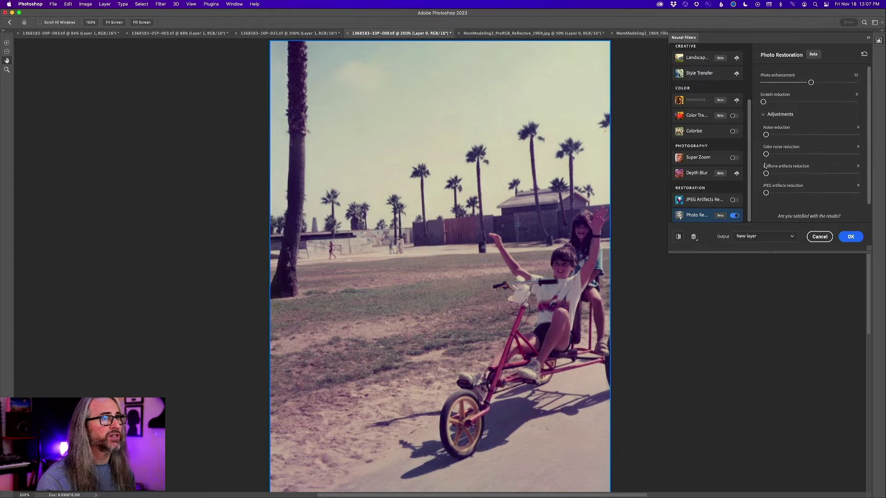
Try the Colorize neural filter on the tricycle photo and turn it off.
{"action": "left_click", "coordinate": [718, 132]}
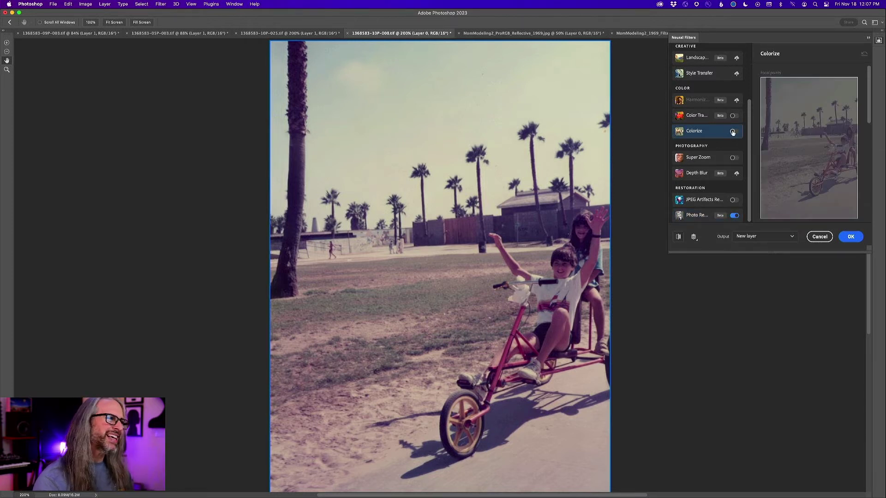
{"action": "left_click", "coordinate": [733, 131]}
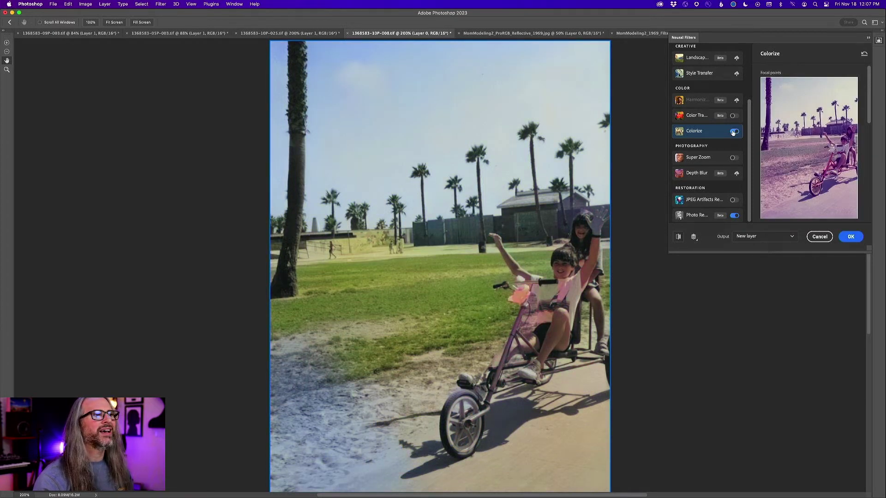
{"action": "left_click", "coordinate": [734, 132]}
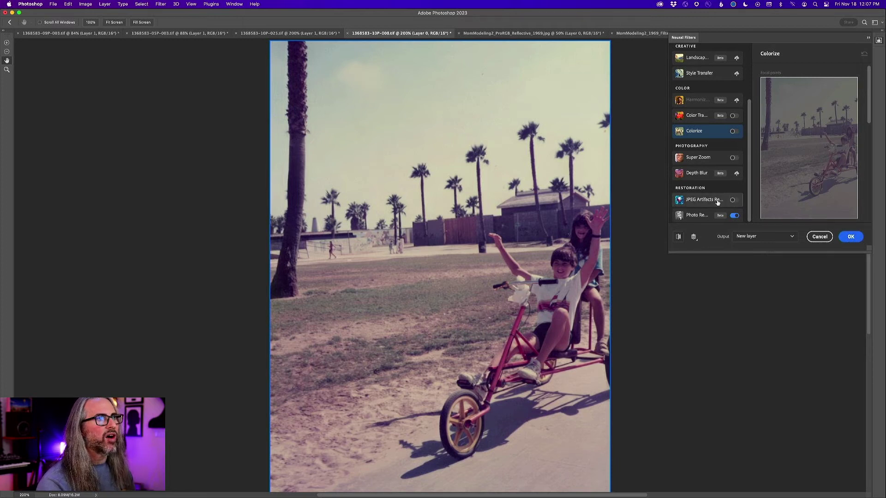
Enable JPEG Artifacts Removal on the tricycle photo with its strength set to Low.
{"action": "left_click", "coordinate": [734, 199]}
{"action": "left_click", "coordinate": [801, 88]}
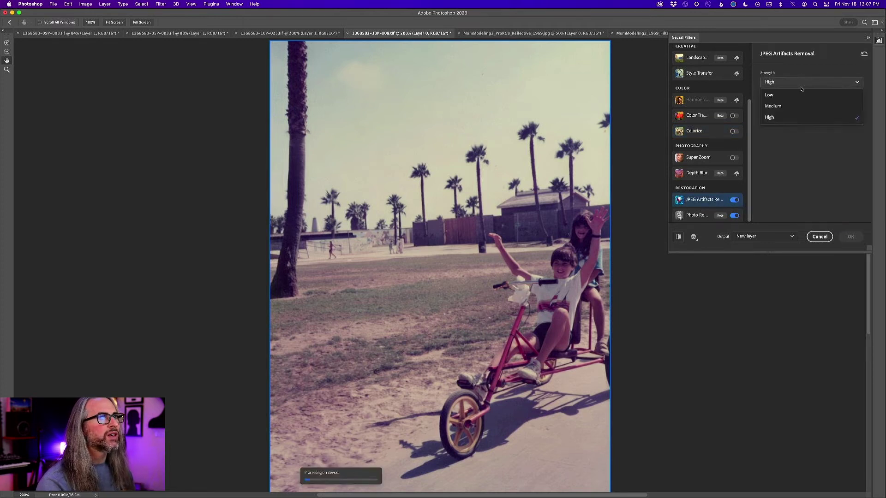
{"action": "left_click", "coordinate": [799, 95]}
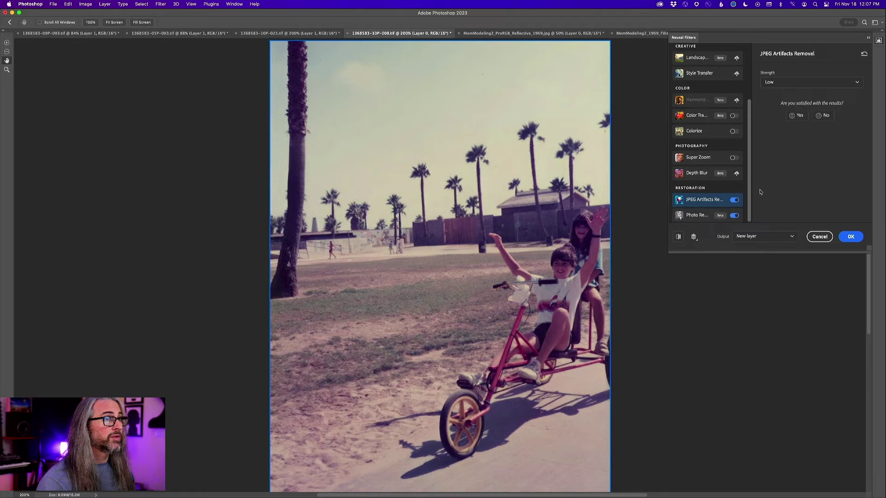
Compare the tricycle photo with JPEG Artifacts Removal off and on, and apply the enabled neural filters as a new layer.
{"action": "left_click", "coordinate": [734, 200]}
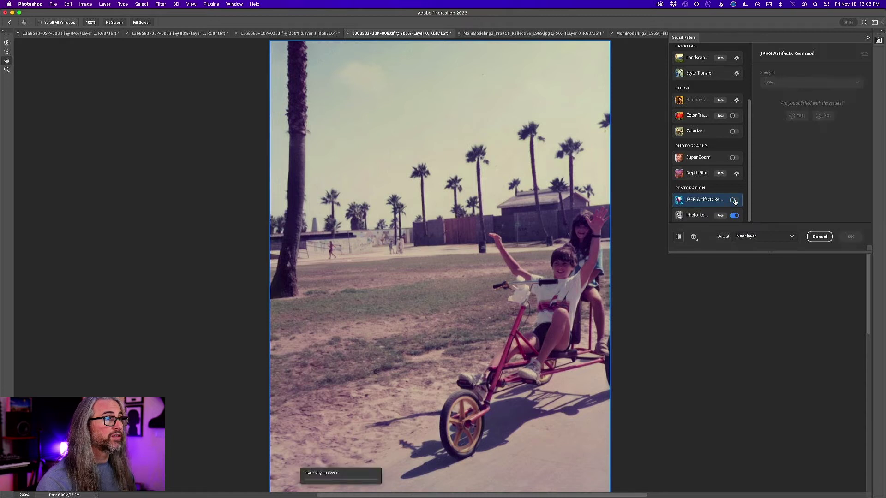
{"action": "left_click", "coordinate": [734, 201]}
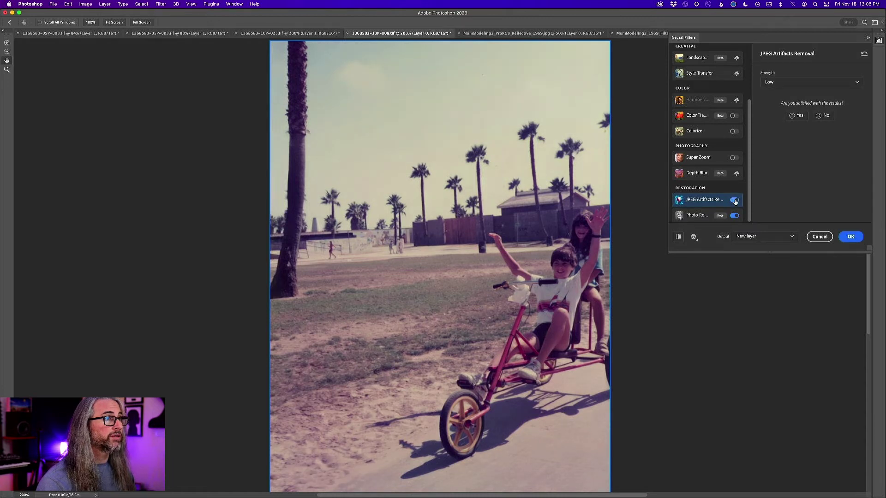
{"action": "left_click", "coordinate": [851, 237]}
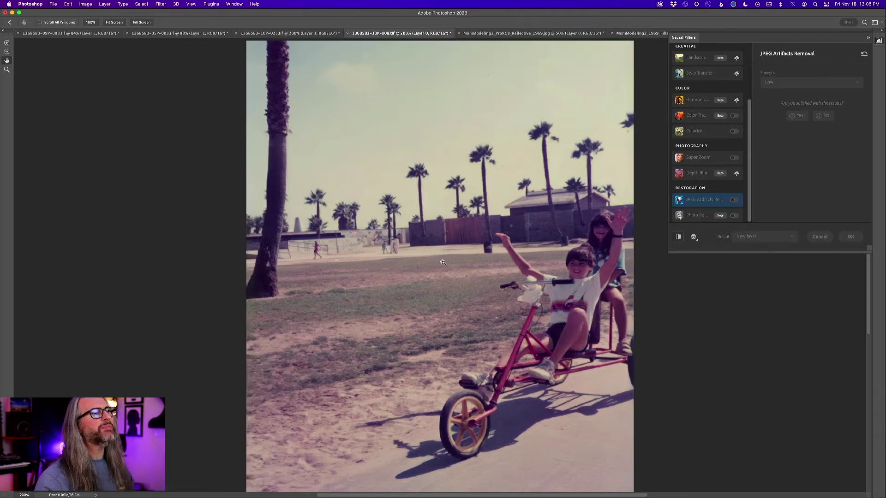
Apply Auto Color to the restored tricycle photo layer, undoing and redoing it to compare the colors.
{"action": "left_click", "coordinate": [85, 4]}
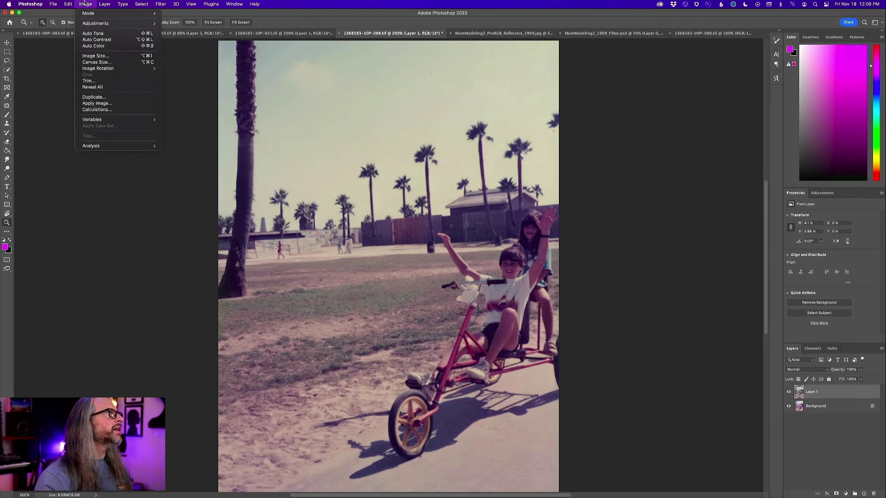
{"action": "left_click", "coordinate": [97, 46]}
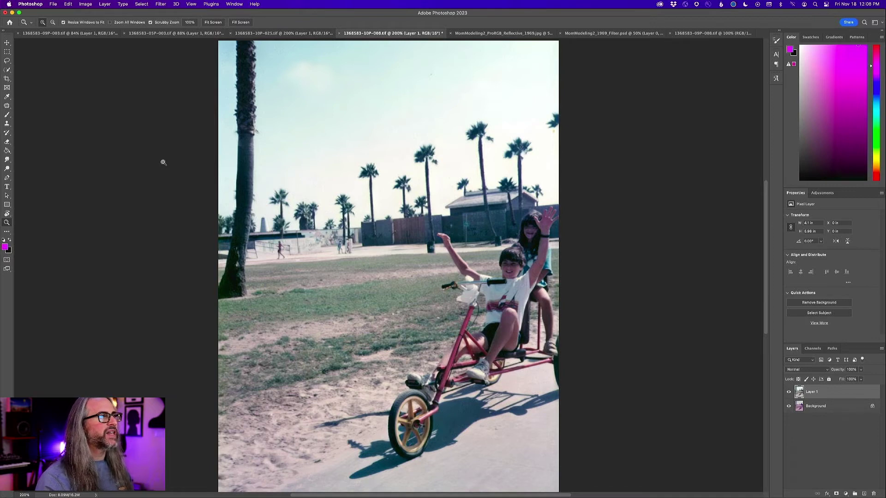
{"action": "key", "text": "super+z"}
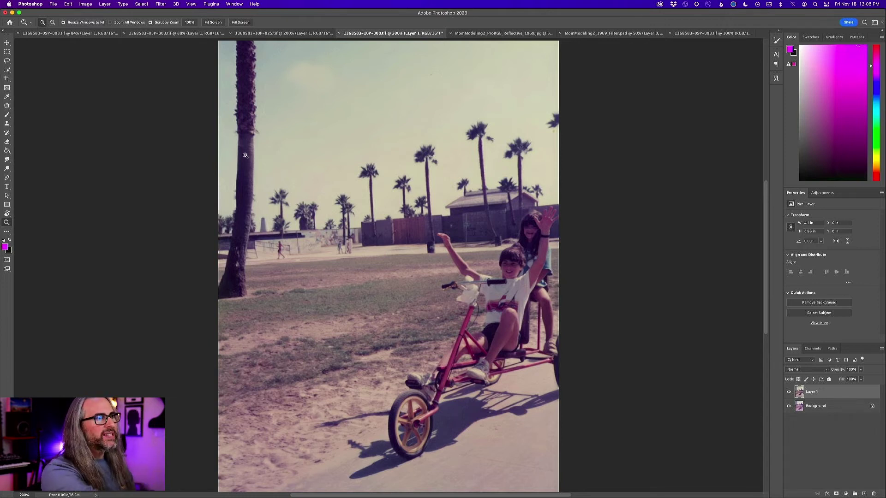
{"action": "left_click", "coordinate": [70, 3]}
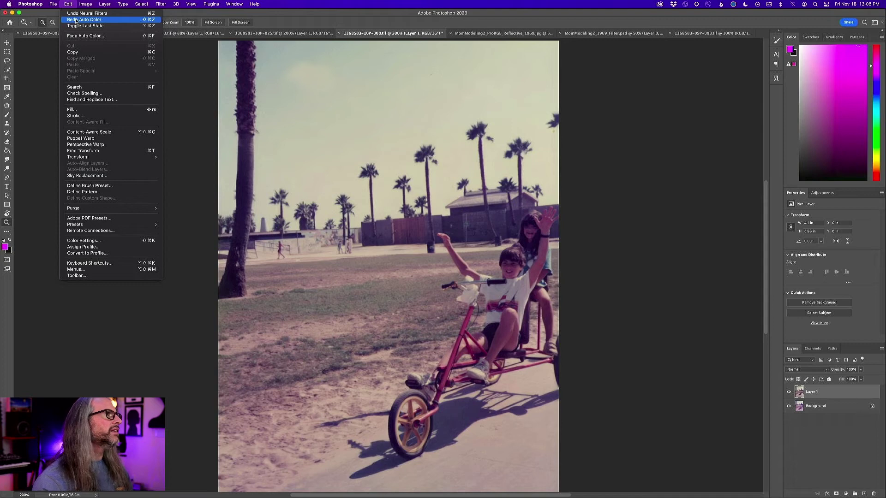
{"action": "left_click", "coordinate": [76, 20]}
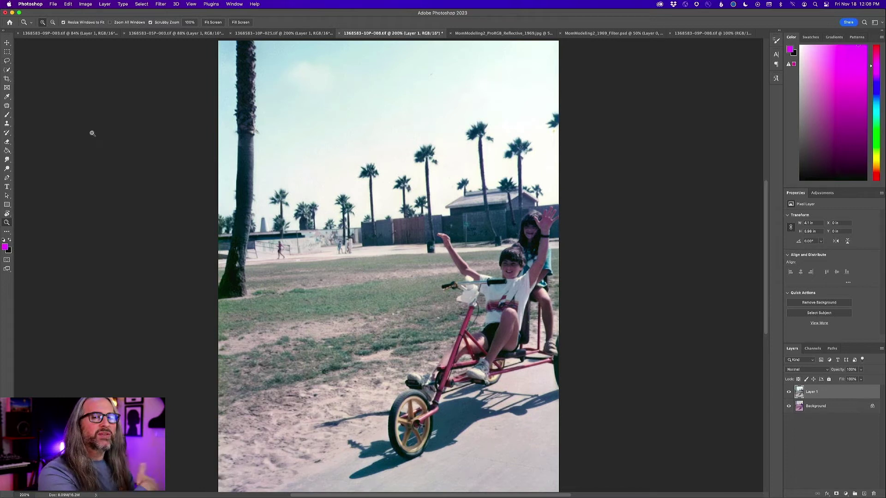
Start Sky Replacement on the color-corrected layer and move its dialog clear of the photo.
{"action": "left_click", "coordinate": [66, 3]}
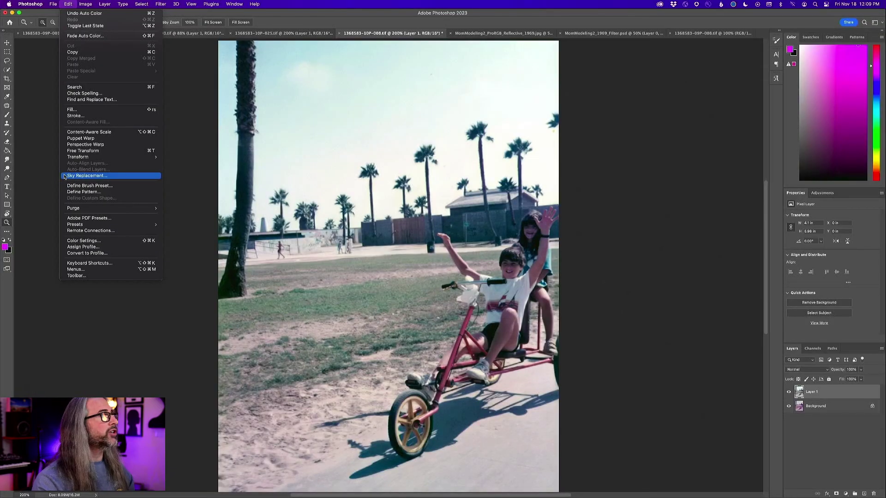
{"action": "left_click", "coordinate": [111, 176]}
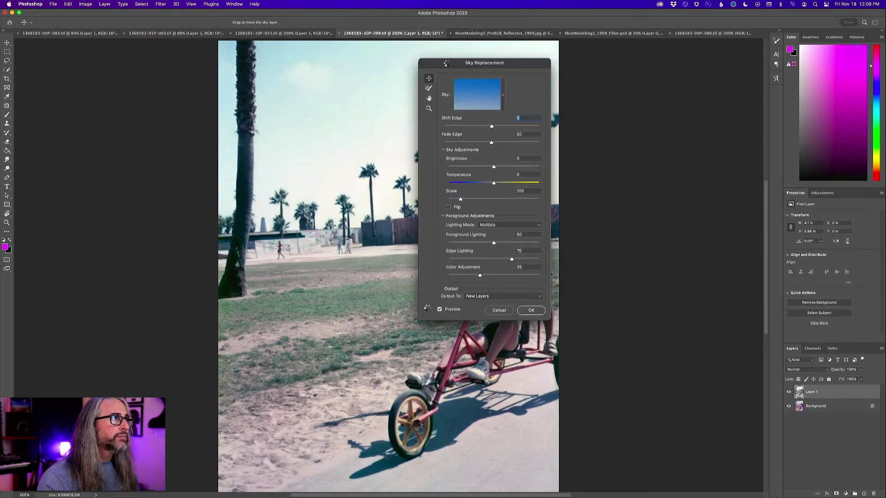
{"action": "left_click_drag", "start_coordinate": [446, 63], "coordinate": [634, 37]}
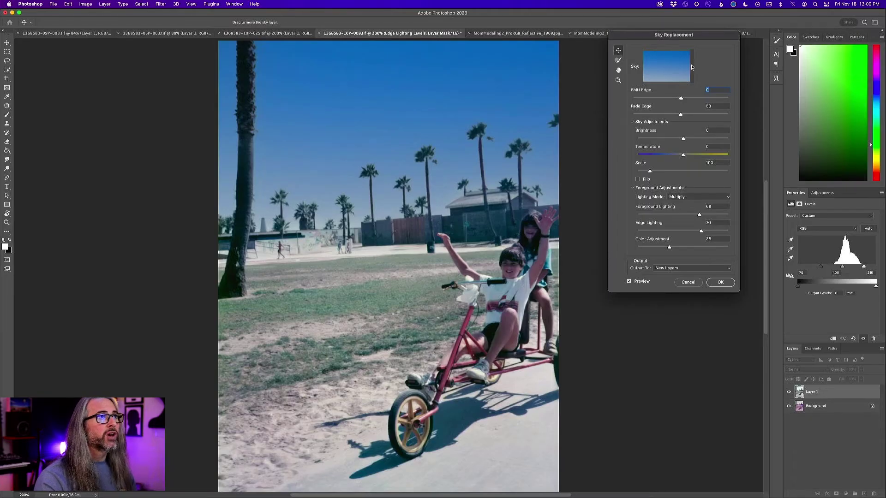
Try the wispy-cloud, puffy-cloud and rippled-cloud skies and the Spectacular rainbow sky on the tricycle photo.
{"action": "left_click", "coordinate": [692, 67]}
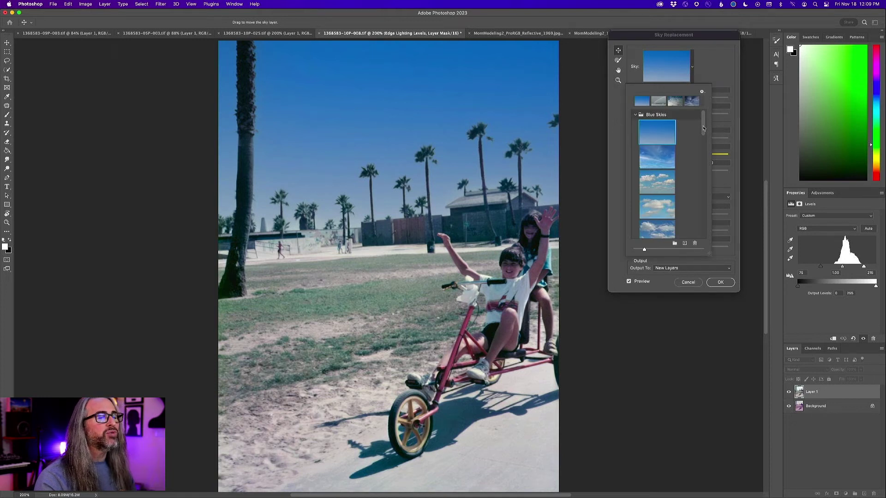
{"action": "left_click", "coordinate": [667, 163]}
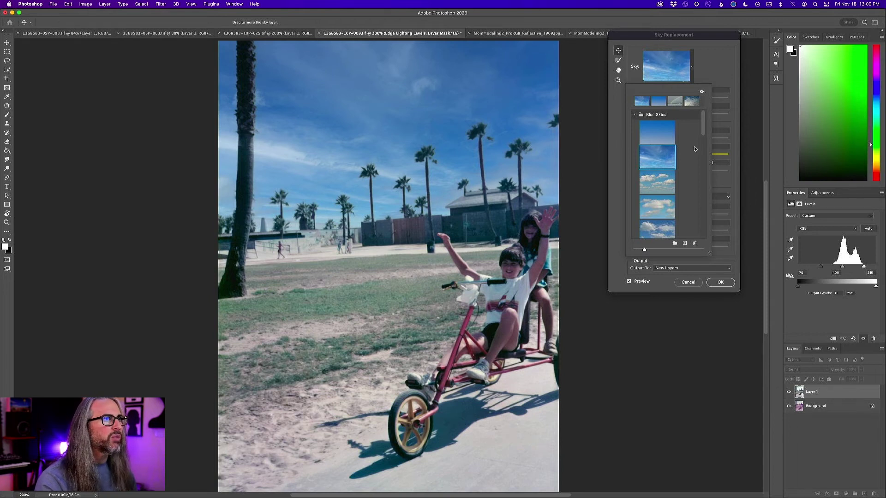
{"action": "scroll", "coordinate": [704, 141], "scroll_direction": "down", "scroll_amount": 1}
{"action": "scroll", "coordinate": [704, 141], "scroll_direction": "down", "scroll_amount": 2}
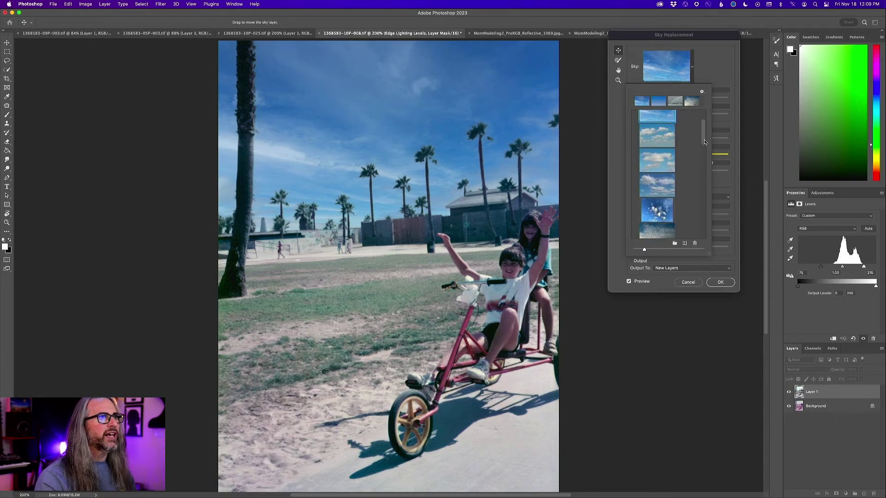
{"action": "left_click", "coordinate": [639, 150]}
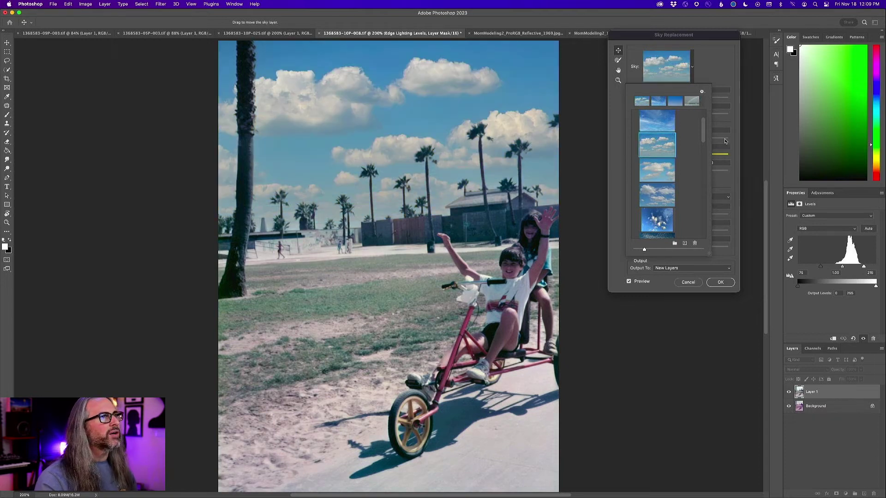
{"action": "left_click_drag", "start_coordinate": [704, 141], "coordinate": [705, 158]}
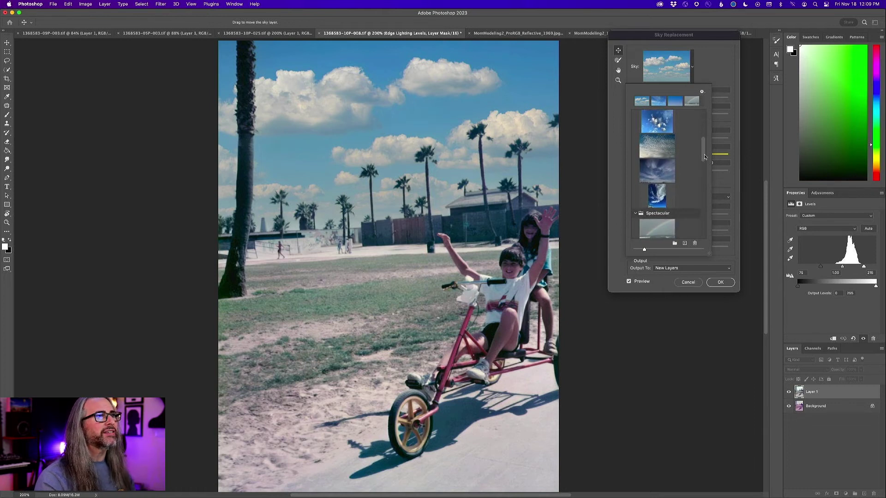
{"action": "left_click", "coordinate": [650, 149]}
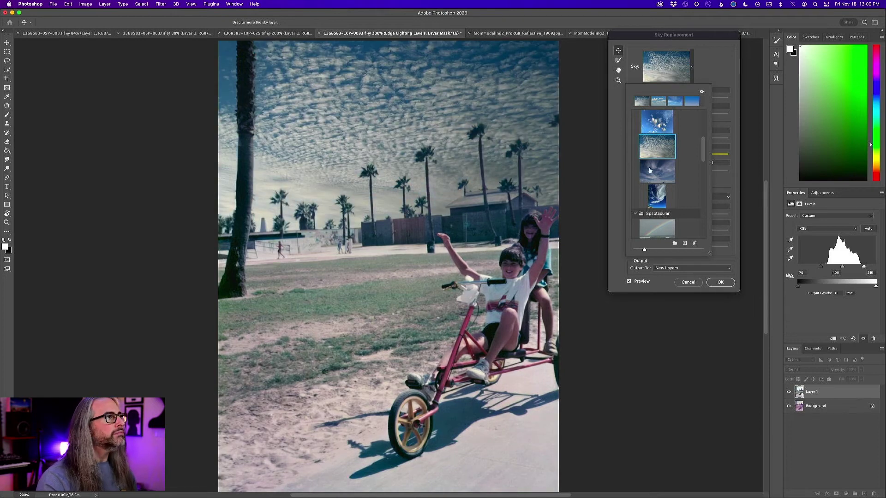
{"action": "left_click_drag", "start_coordinate": [705, 150], "coordinate": [705, 163]}
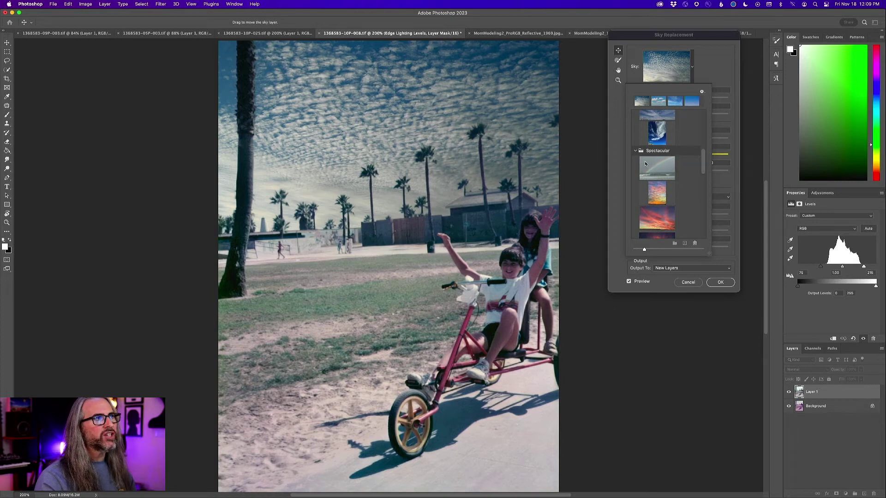
{"action": "left_click", "coordinate": [655, 167]}
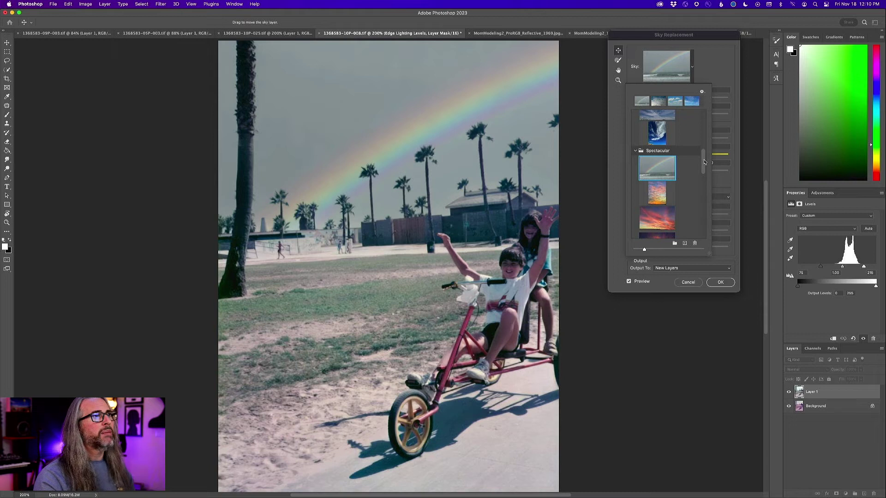
Choose the second Blue Skies preset, with thin wispy clouds, as the replacement sky.
{"action": "scroll", "coordinate": [705, 145], "scroll_direction": "up", "scroll_amount": 2}
{"action": "left_click_drag", "start_coordinate": [704, 145], "coordinate": [704, 119]}
{"action": "left_click", "coordinate": [664, 154]}
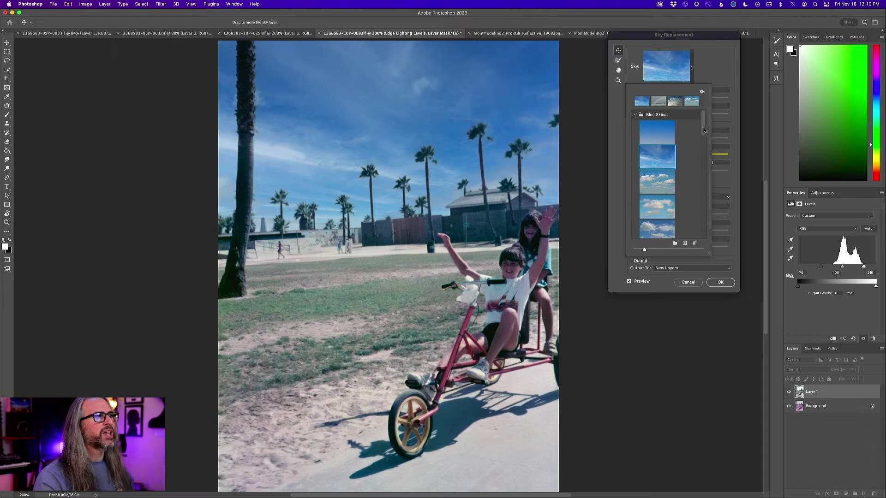
{"action": "scroll", "coordinate": [704, 130], "scroll_direction": "down", "scroll_amount": 5}
{"action": "left_click", "coordinate": [717, 72]}
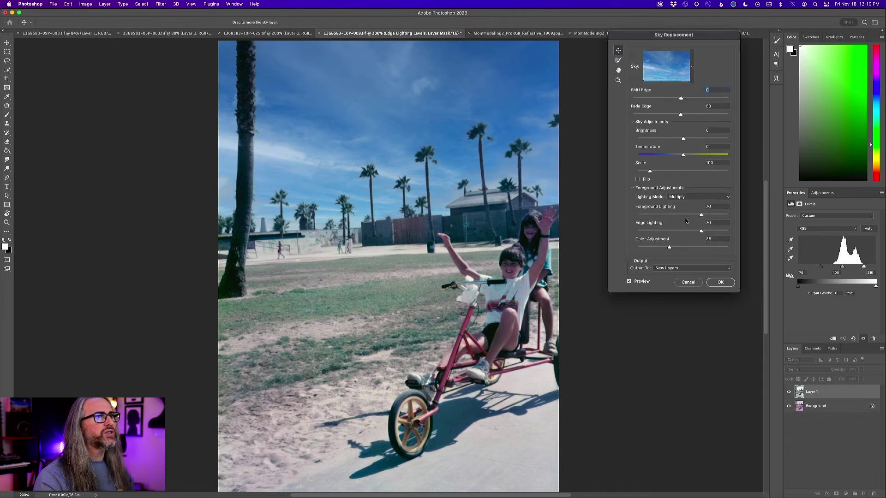
Try low and high Color Adjustment strengths for the sky replacement's foreground and set it to 47.
{"action": "left_click_drag", "start_coordinate": [670, 250], "coordinate": [644, 248]}
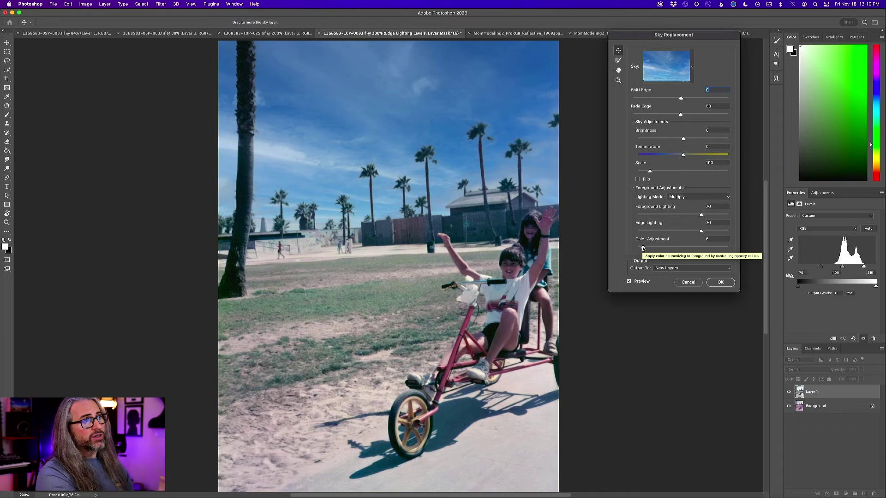
{"action": "left_click_drag", "start_coordinate": [643, 249], "coordinate": [688, 249]}
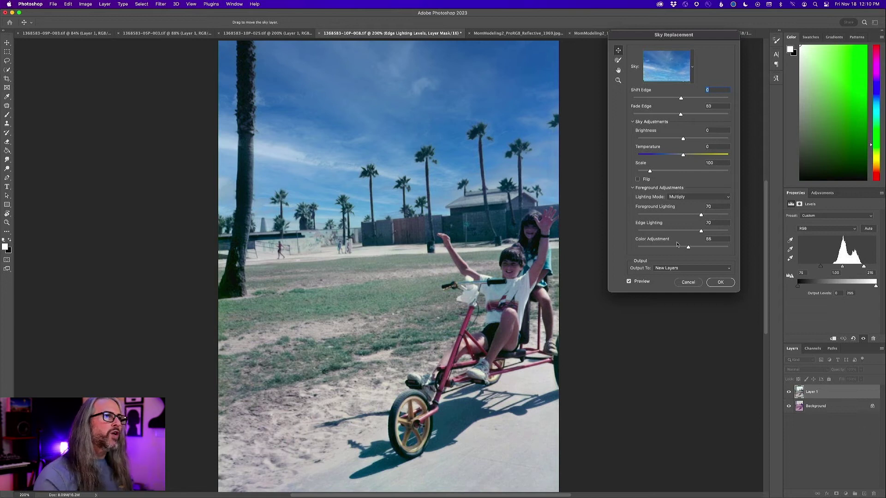
{"action": "left_click_drag", "start_coordinate": [689, 249], "coordinate": [621, 250]}
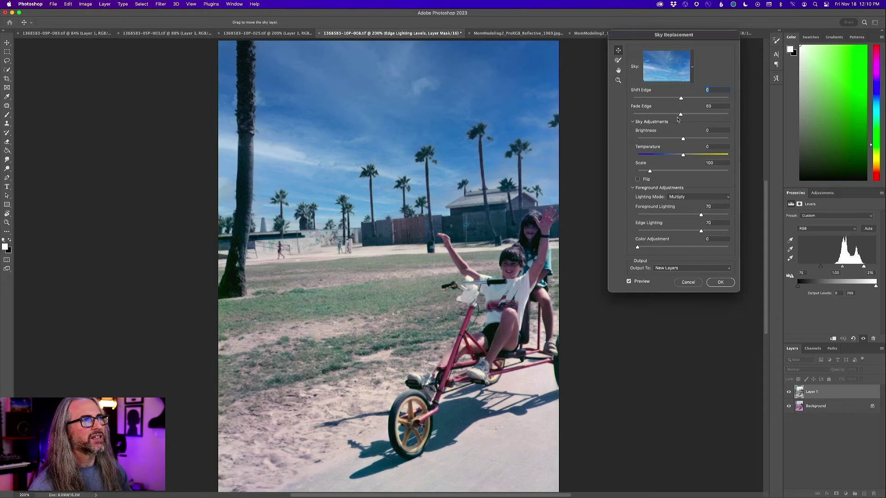
{"action": "left_click_drag", "start_coordinate": [638, 250], "coordinate": [680, 249]}
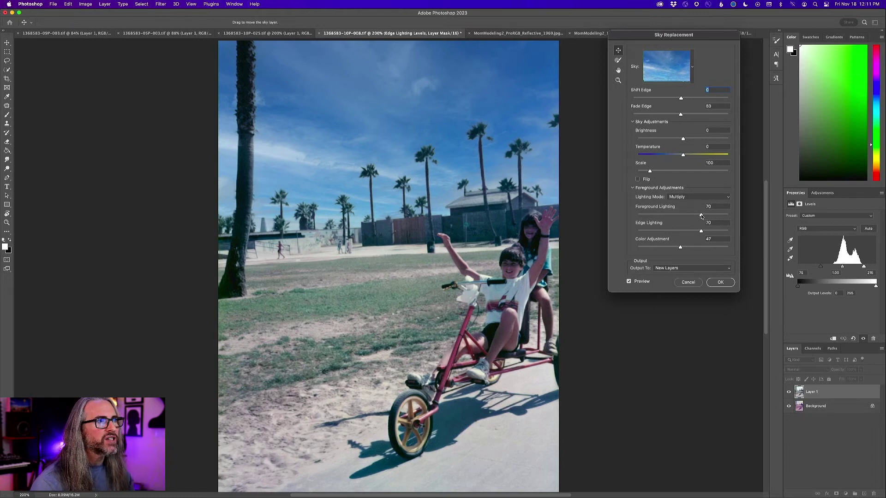
Set the sky replacement's Foreground Lighting to 73 and Fade Edge to 47, keeping the Multiply lighting mode.
{"action": "mouse_move", "coordinate": [700, 215]}
{"action": "left_mouse_down"}
{"action": "mouse_move", "coordinate": [681, 216]}
{"action": "mouse_move", "coordinate": [705, 217]}
{"action": "left_mouse_up"}
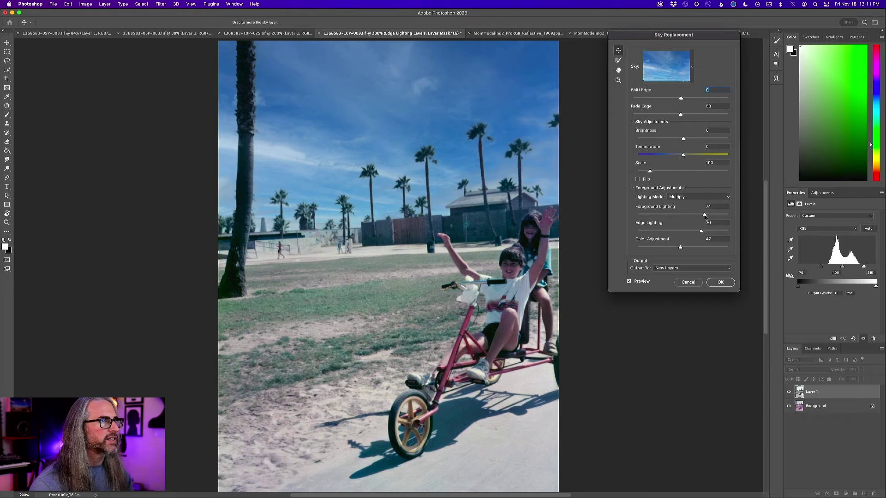
{"action": "left_click", "coordinate": [724, 198]}
{"action": "left_click", "coordinate": [722, 183]}
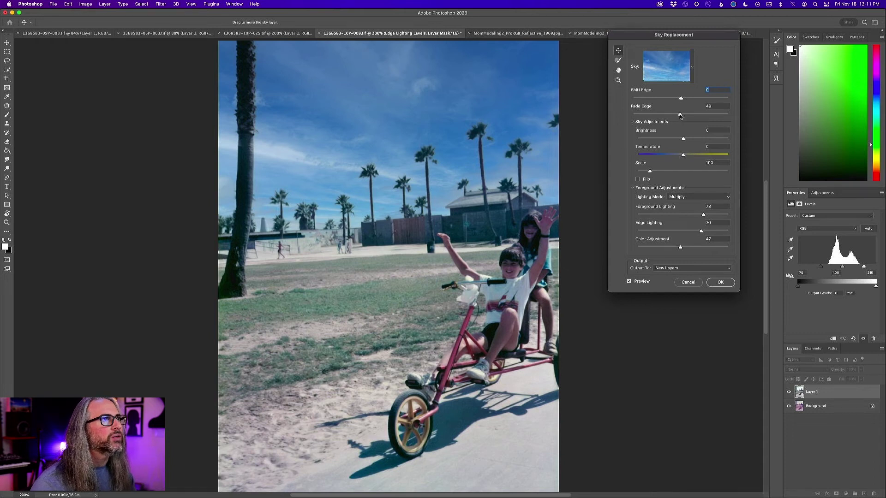
{"action": "left_click_drag", "start_coordinate": [680, 117], "coordinate": [678, 116]}
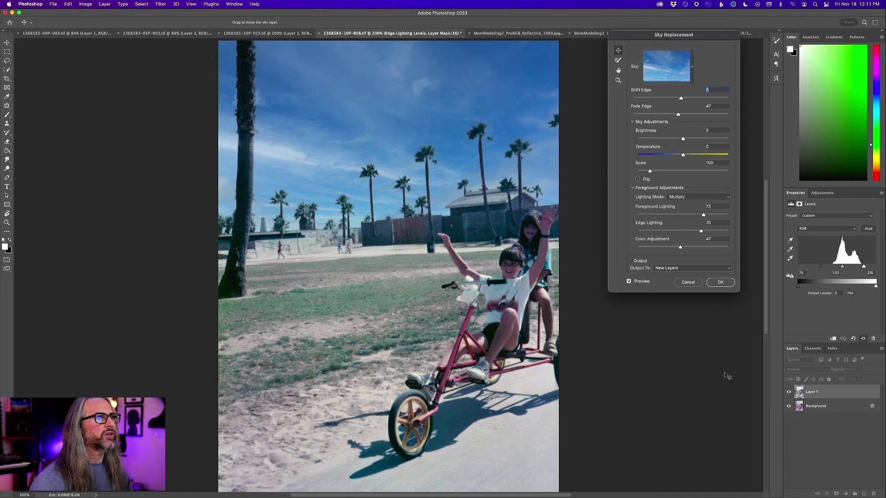
Keep New Layers as the output of the sky replacement and apply it to the photo.
{"action": "left_click", "coordinate": [715, 269]}
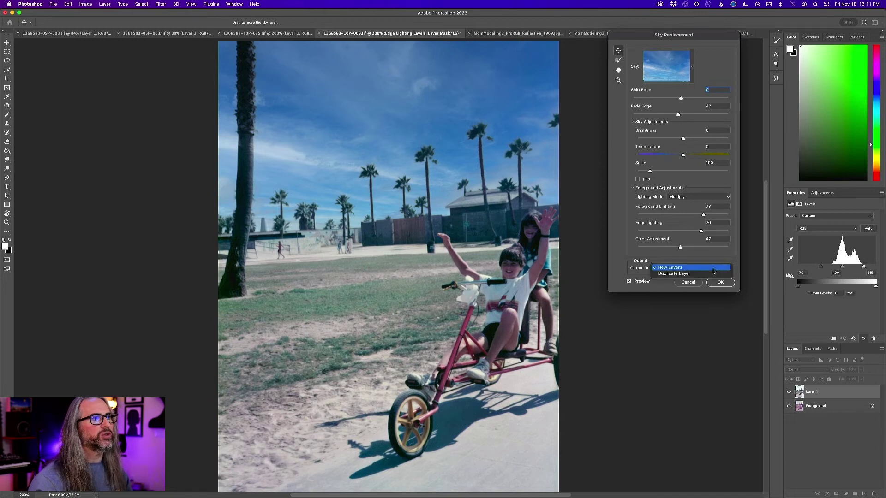
{"action": "left_click", "coordinate": [710, 267]}
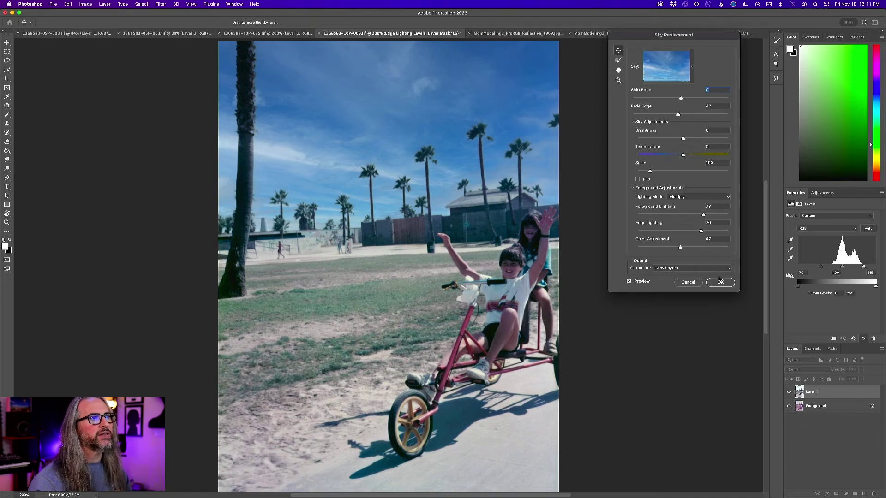
{"action": "left_click", "coordinate": [720, 284]}
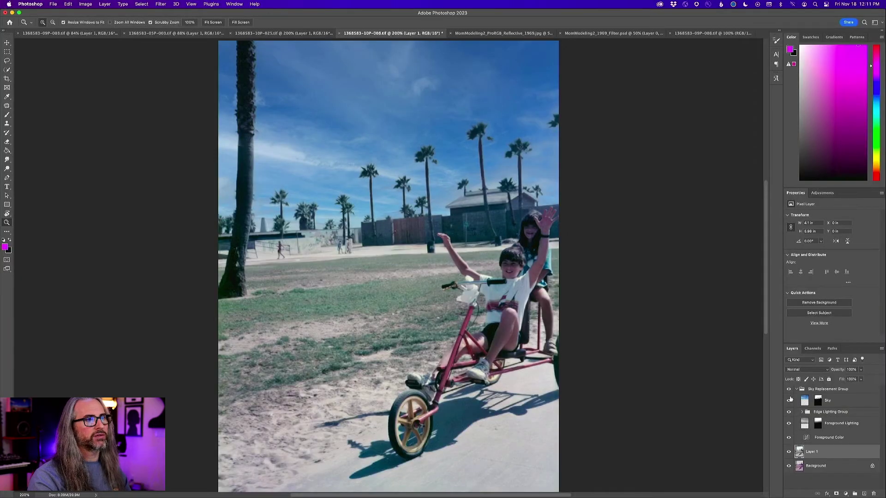
Compare the original scan, the restored layer and the new sky by hiding and showing Layer 1 and Sky Replacement Group.
{"action": "left_click", "coordinate": [788, 390]}
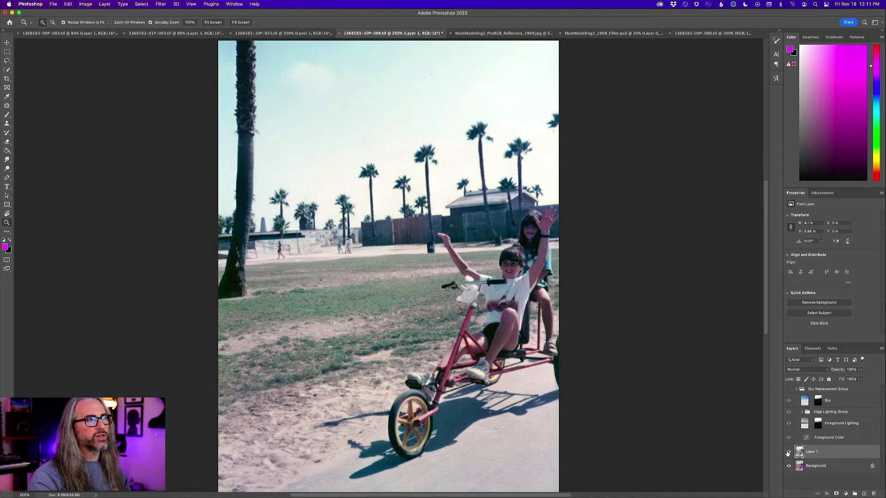
{"action": "left_click", "coordinate": [788, 452]}
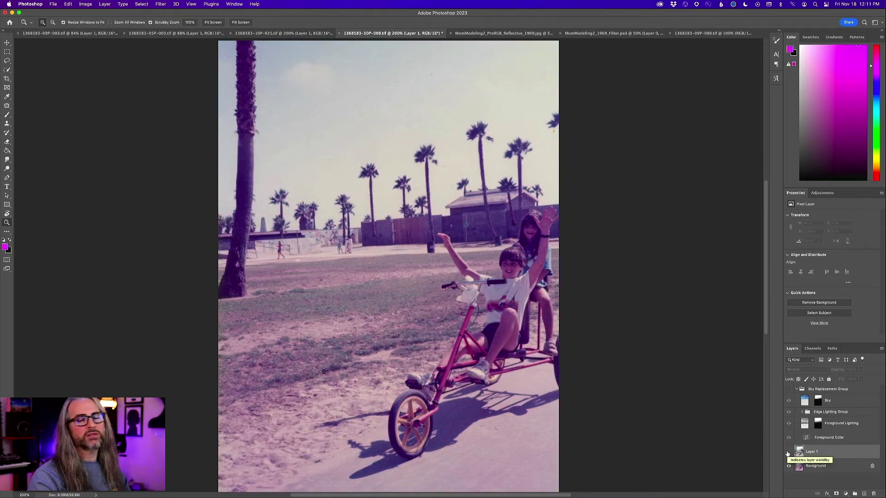
{"action": "left_click", "coordinate": [788, 452]}
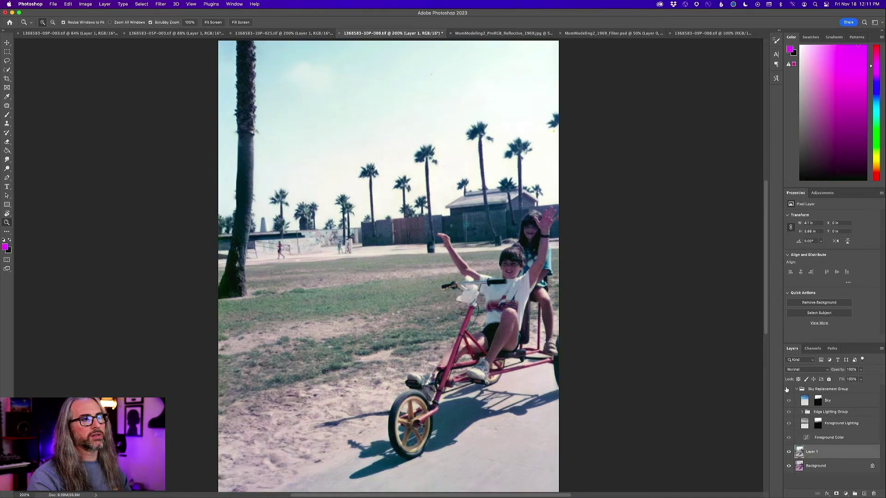
{"action": "left_click", "coordinate": [789, 389]}
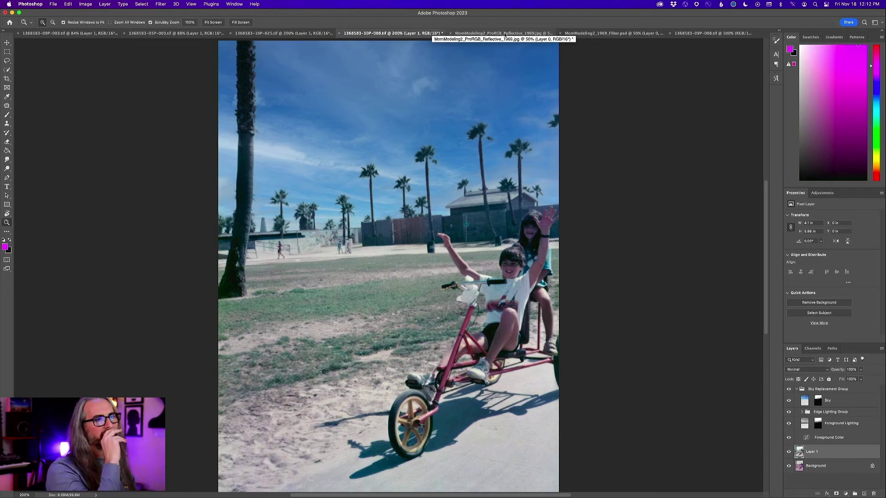
Switch to MomModeling2_ProRGB_Reflective_1969.jpg and turn on the Photo Restoration neural filter for it.
{"action": "left_click", "coordinate": [505, 35]}
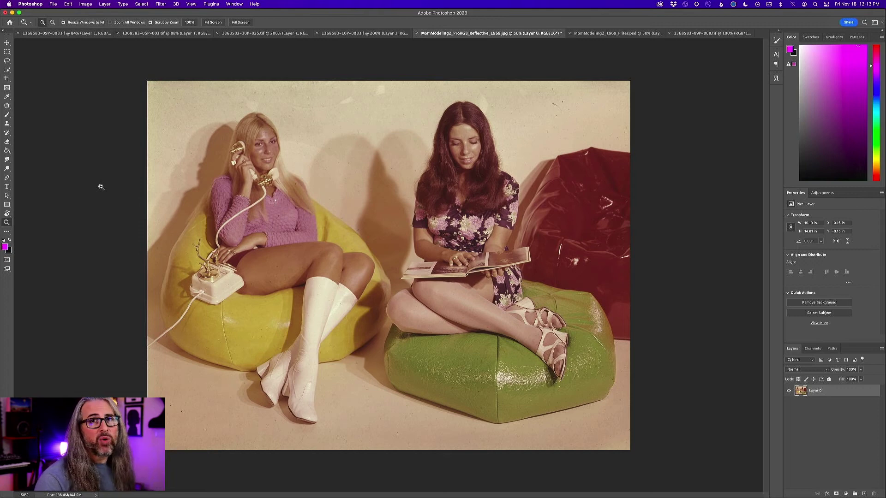
{"action": "left_click", "coordinate": [207, 4]}
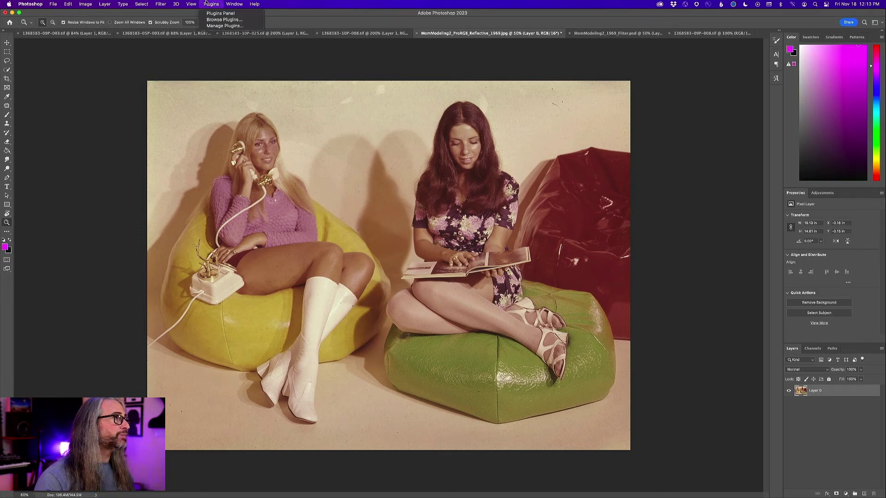
{"action": "mouse_move", "coordinate": [161, 4]}
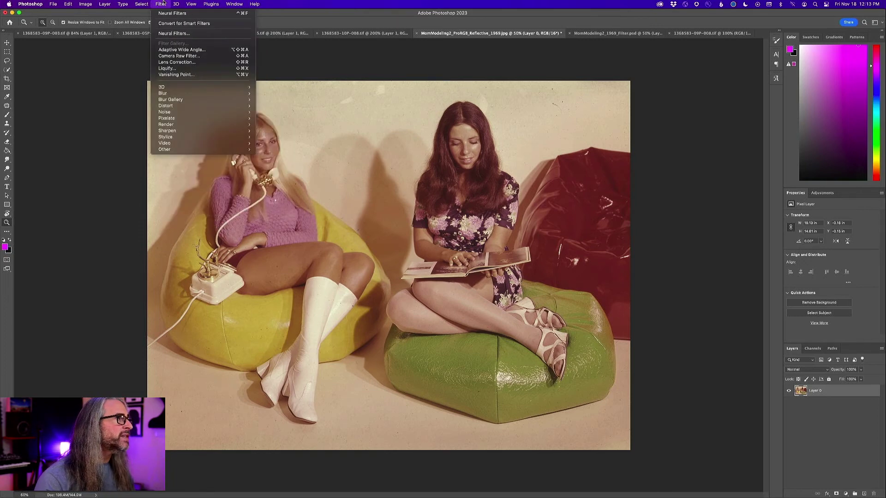
{"action": "left_click", "coordinate": [174, 34]}
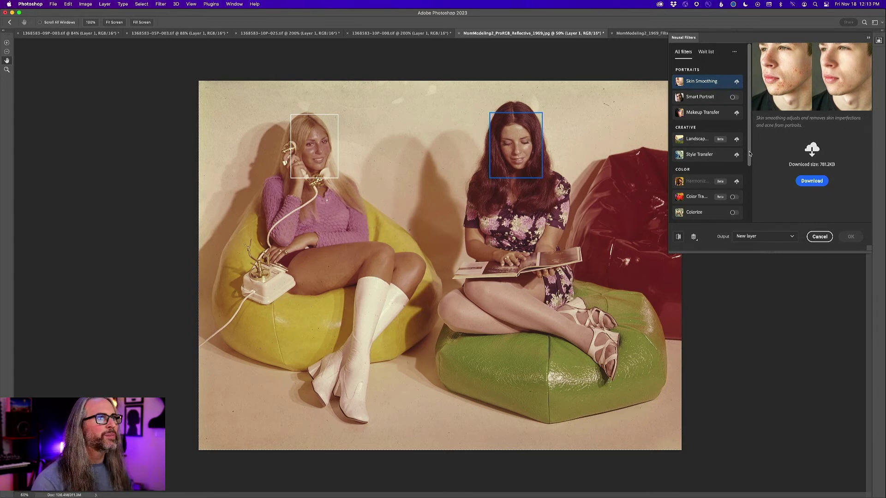
{"action": "left_click_drag", "start_coordinate": [750, 155], "coordinate": [756, 228]}
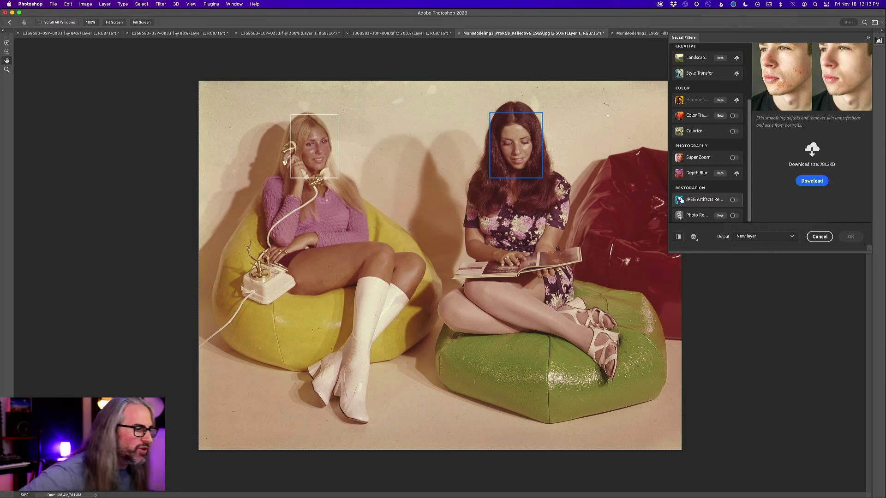
{"action": "mouse_move", "coordinate": [681, 200]}
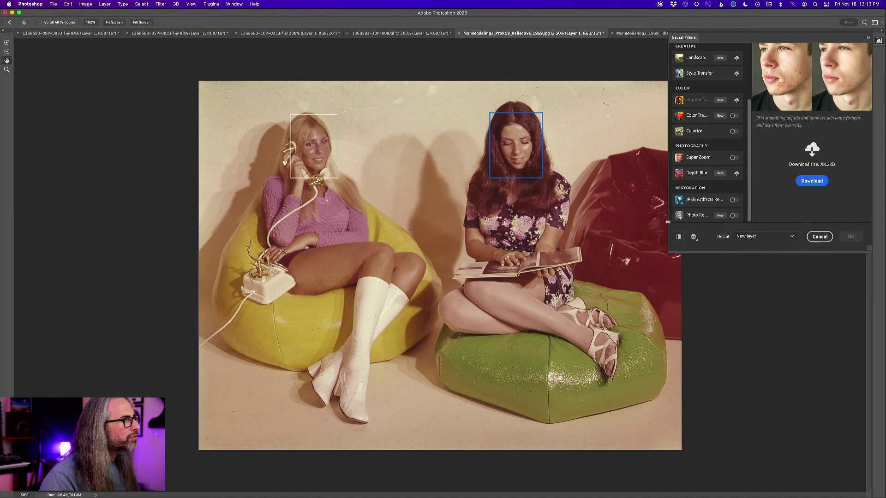
{"action": "left_click", "coordinate": [733, 215]}
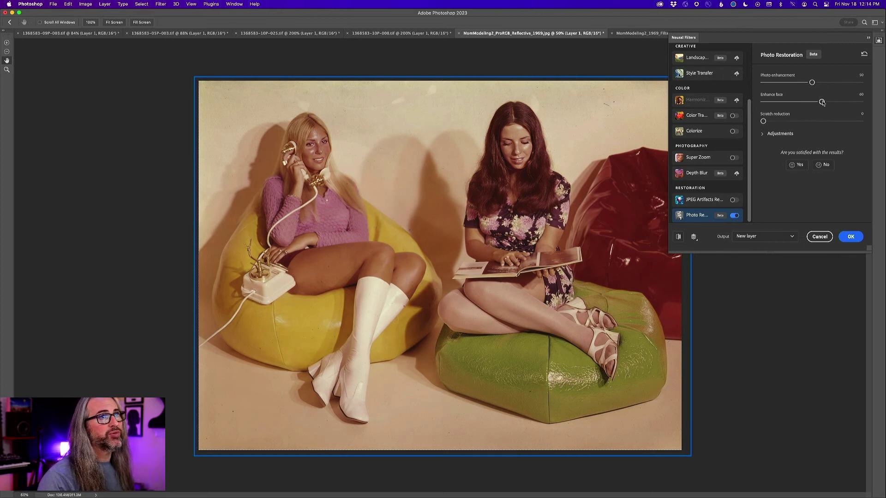
Set Photo Restoration's Enhance face to 69 and apply the filter with New layer as the output.
{"action": "left_click_drag", "start_coordinate": [822, 102], "coordinate": [843, 104]}
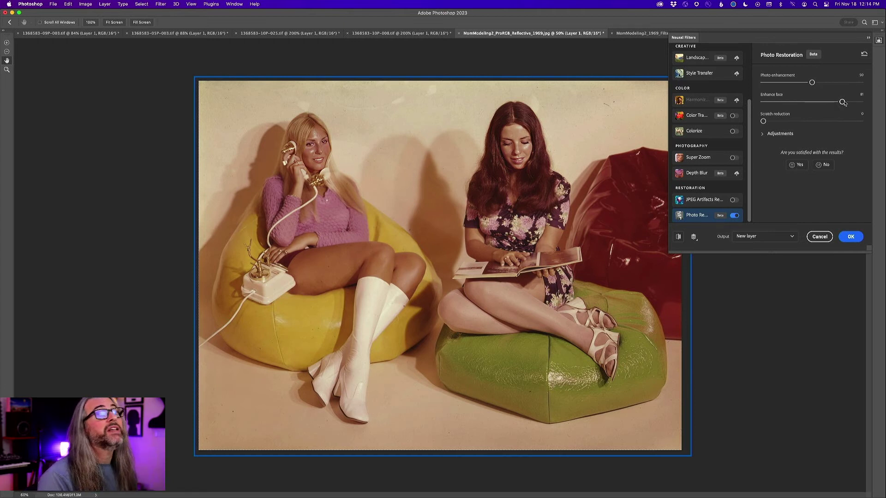
{"action": "left_click_drag", "start_coordinate": [843, 102], "coordinate": [831, 103]}
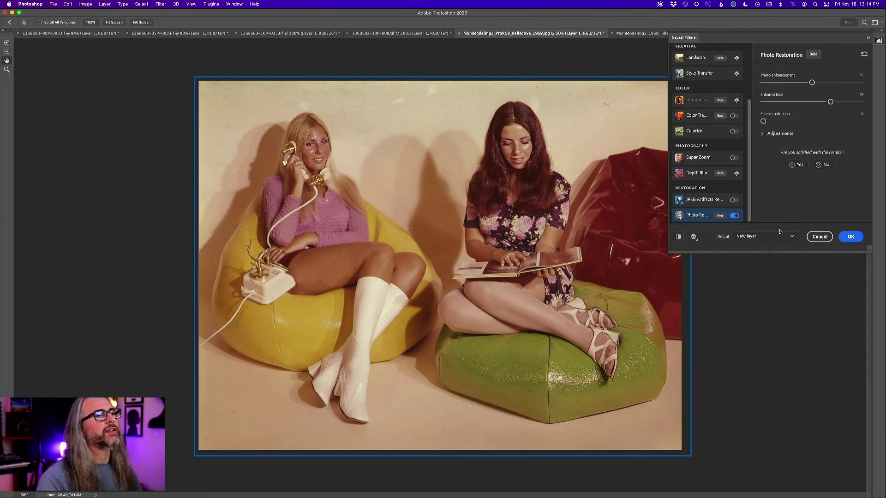
{"action": "left_click", "coordinate": [792, 239]}
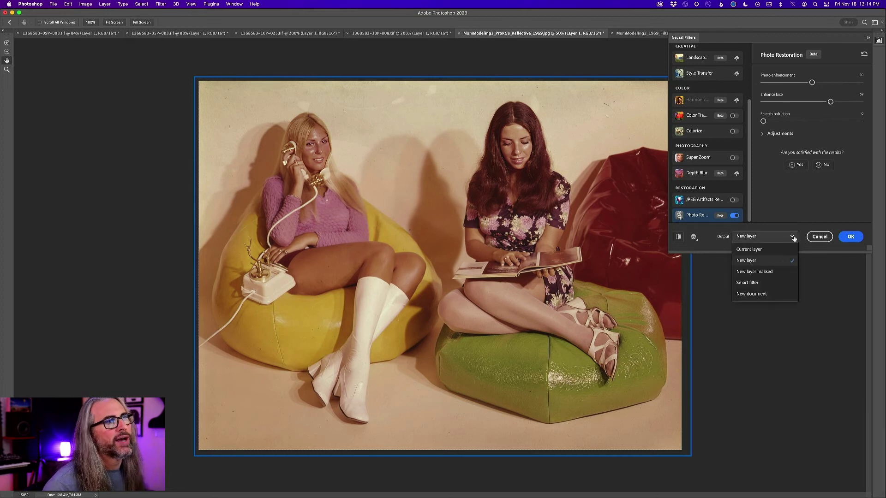
{"action": "left_click", "coordinate": [772, 261]}
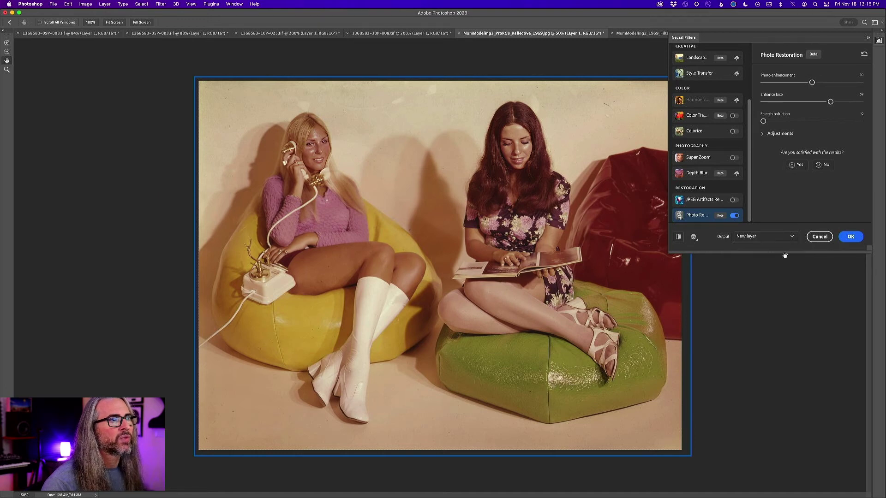
{"action": "left_click", "coordinate": [851, 237]}
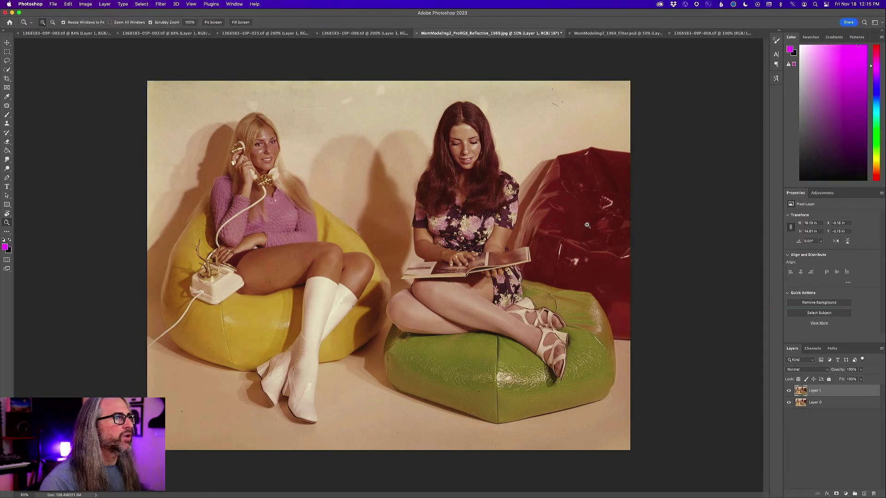
Hide Layer 1 and start Neural Filters on Layer 0, with Photo Restoration on and Enhance face at 69.
{"action": "left_click", "coordinate": [789, 392]}
{"action": "left_click", "coordinate": [836, 405]}
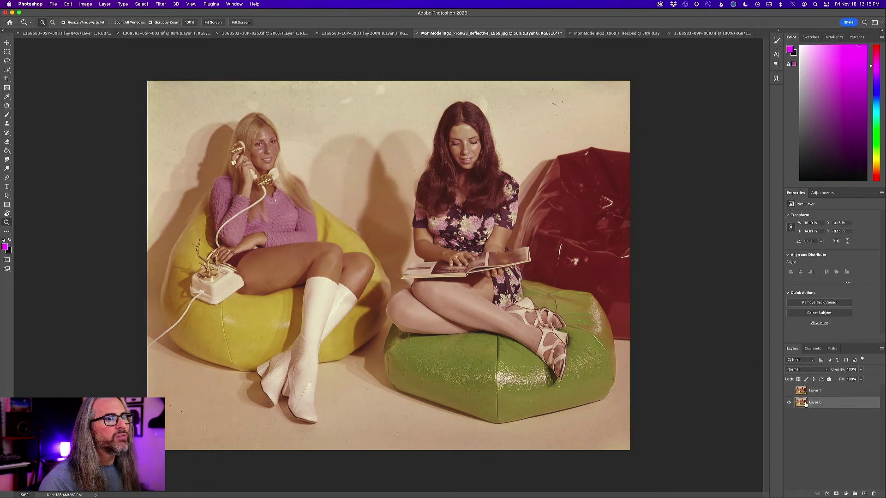
{"action": "left_click", "coordinate": [176, 4]}
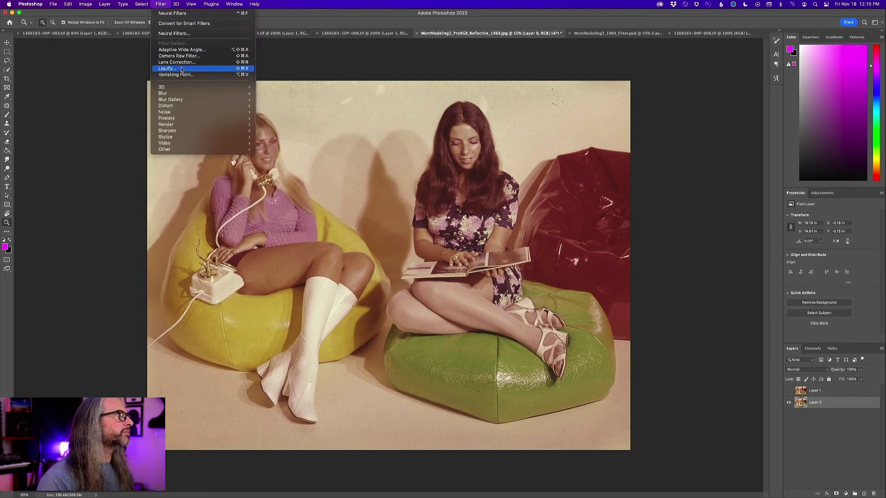
{"action": "left_click", "coordinate": [187, 35]}
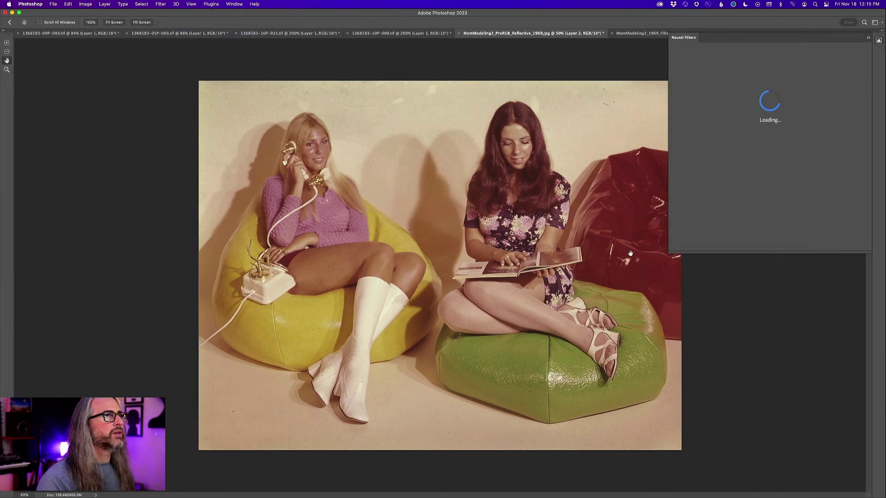
{"action": "scroll", "coordinate": [733, 217], "scroll_direction": "down", "scroll_amount": 5}
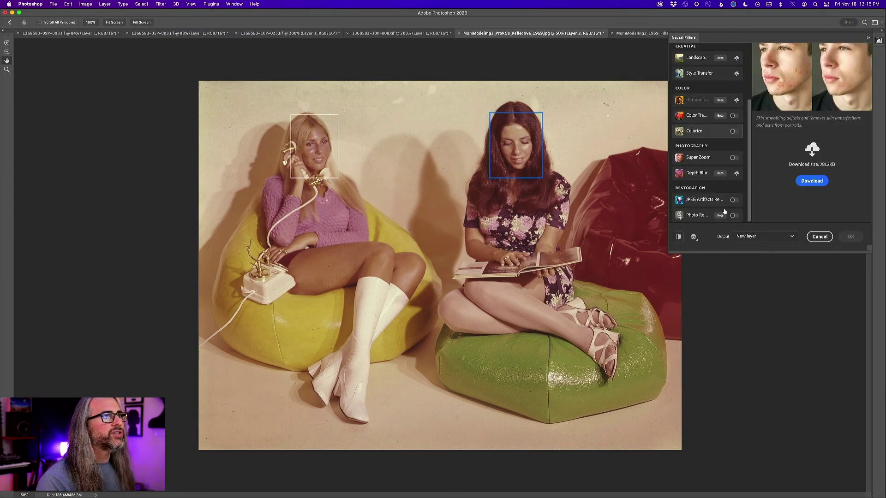
{"action": "left_click", "coordinate": [734, 215]}
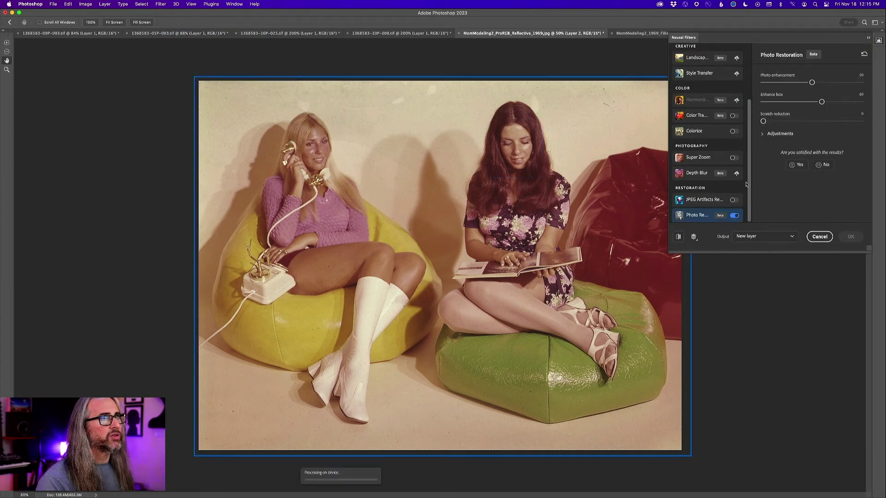
{"action": "left_click_drag", "start_coordinate": [821, 101], "coordinate": [832, 103]}
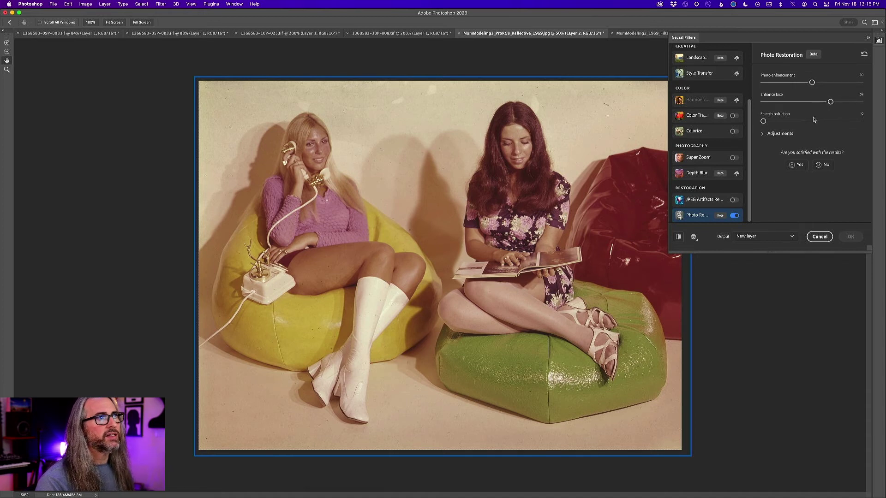
Turn on the Colorize filter as well, choosing the Retro high contrast profile with a Profile strength of about 32.
{"action": "left_click", "coordinate": [711, 134]}
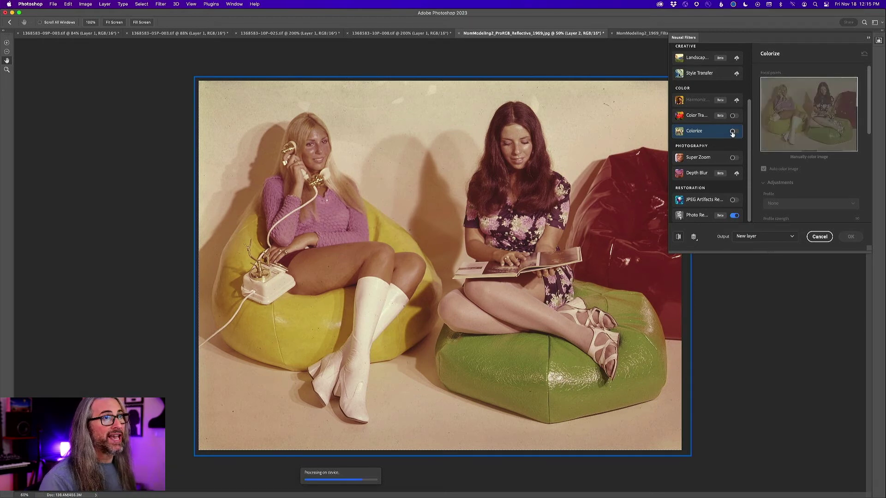
{"action": "left_click", "coordinate": [732, 132]}
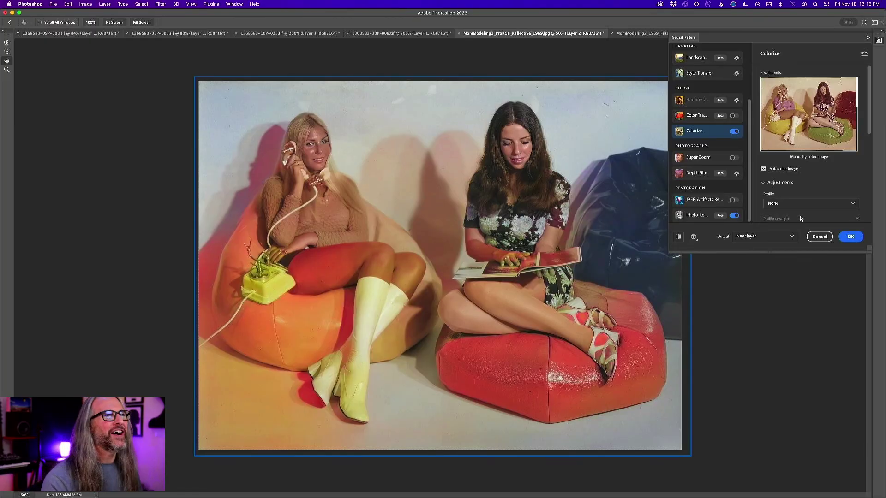
{"action": "left_click", "coordinate": [816, 204]}
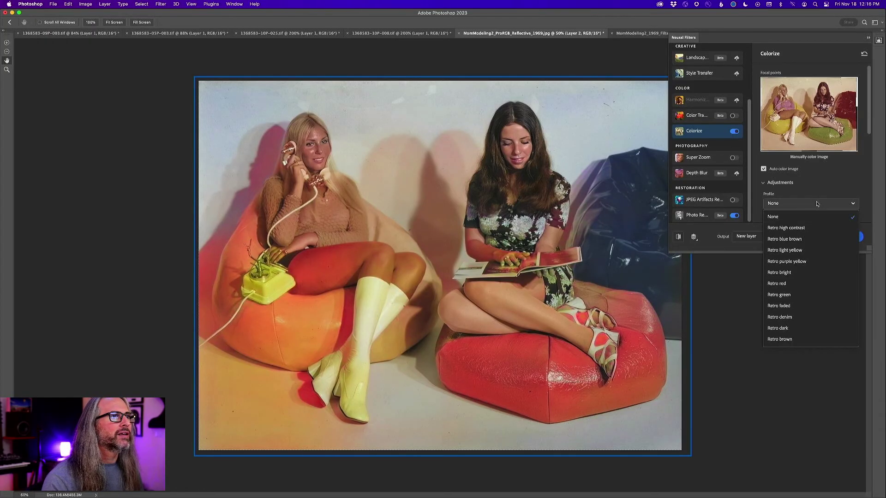
{"action": "left_click", "coordinate": [813, 229]}
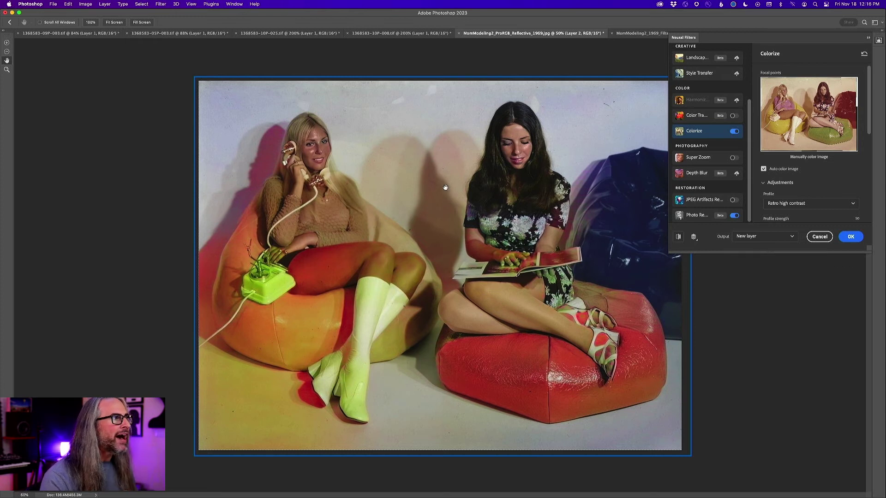
{"action": "left_click", "coordinate": [833, 204]}
{"action": "left_click", "coordinate": [812, 216]}
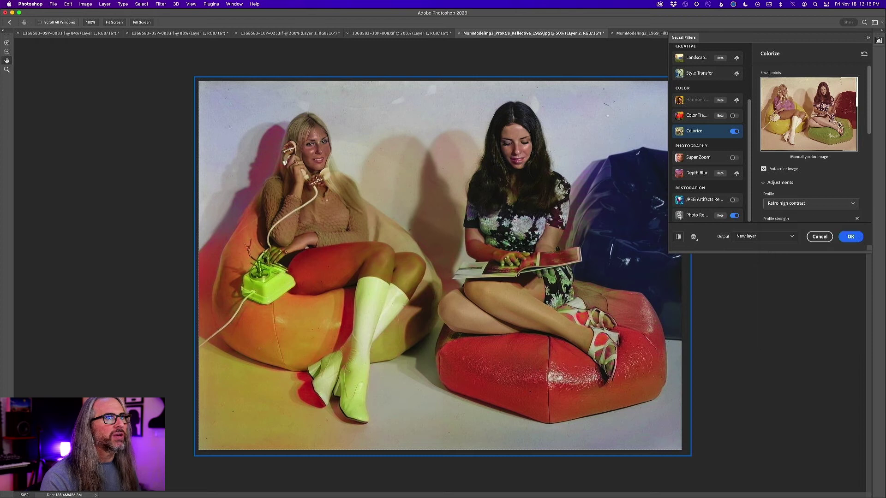
{"action": "left_click", "coordinate": [447, 81]}
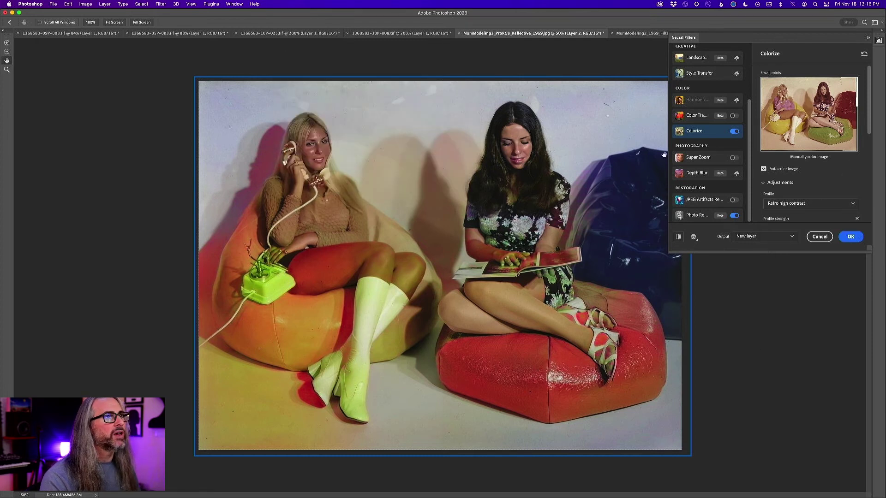
{"action": "scroll", "coordinate": [866, 153], "scroll_direction": "down", "scroll_amount": 3}
{"action": "left_click_drag", "start_coordinate": [811, 174], "coordinate": [794, 174]}
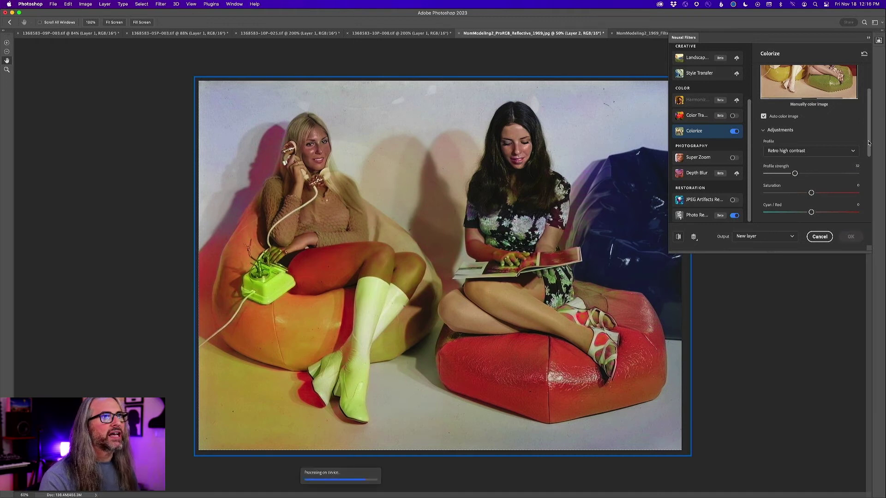
Add a Colorize focus point on the beanbag under the dark-haired woman and give it the dark green color 384a2d.
{"action": "scroll", "coordinate": [869, 143], "scroll_direction": "up", "scroll_amount": 3}
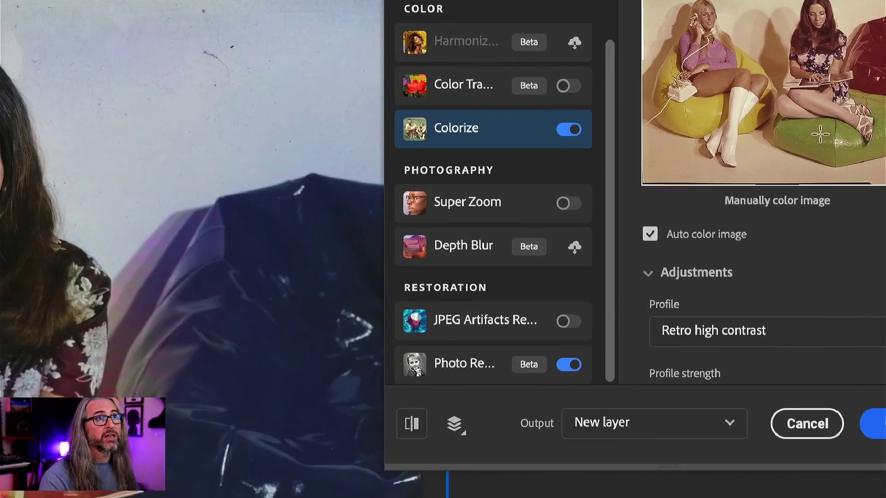
{"action": "left_click", "coordinate": [823, 164]}
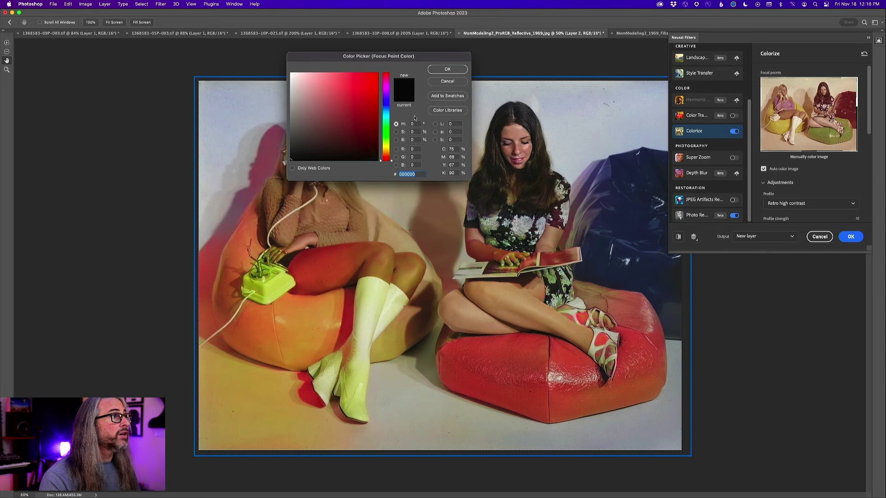
{"action": "left_click_drag", "start_coordinate": [385, 147], "coordinate": [328, 135]}
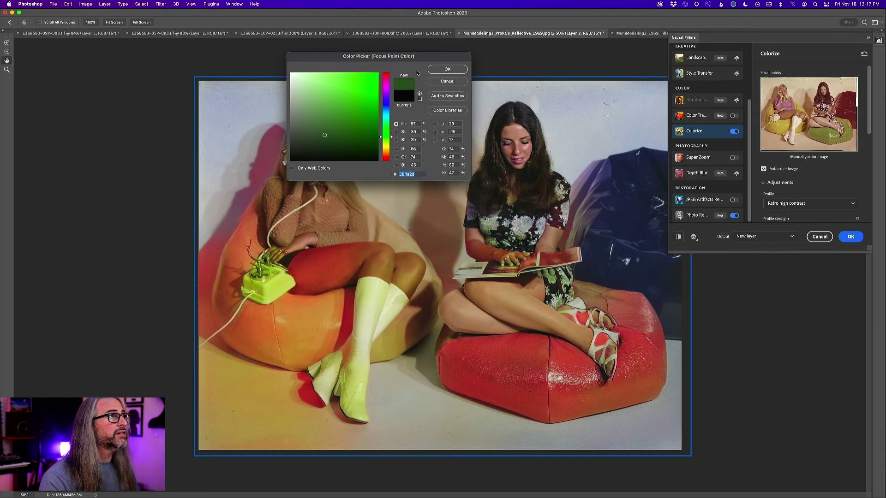
{"action": "left_click", "coordinate": [450, 70]}
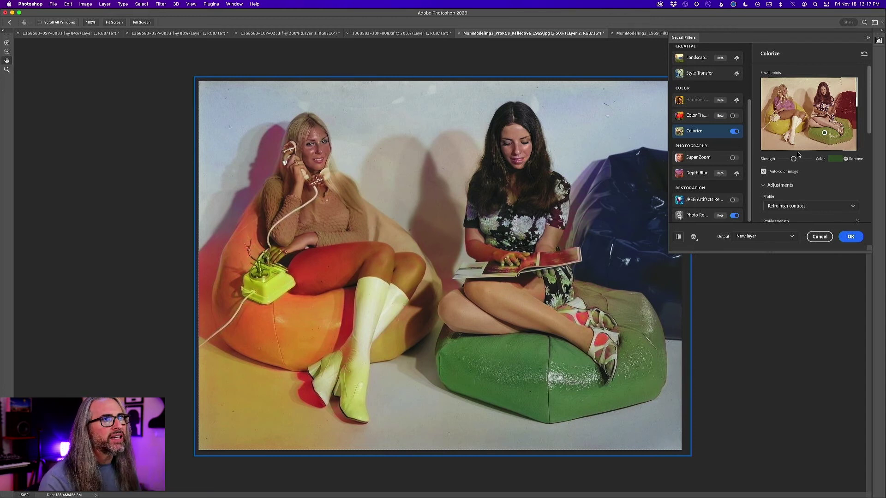
Add a Colorize focus point on the beanbag under the blonde woman, color it golden yellow, and apply the filters to a new layer.
{"action": "left_click", "coordinate": [778, 125]}
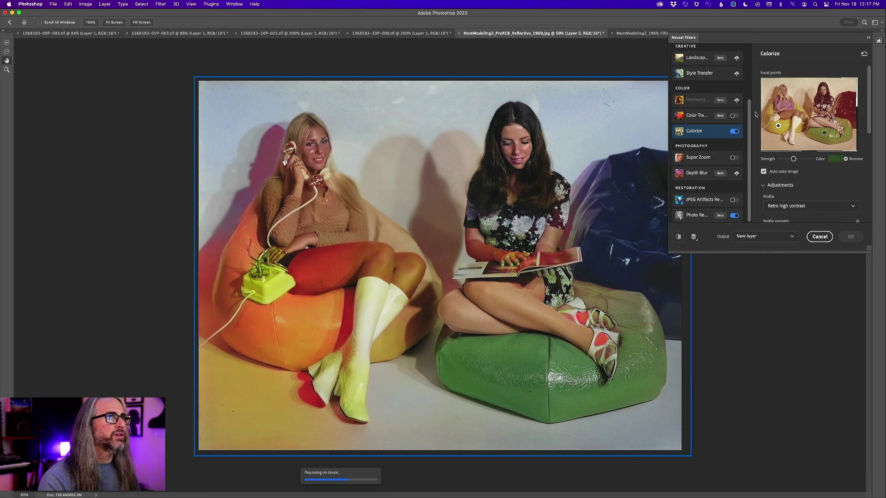
{"action": "left_click", "coordinate": [834, 158]}
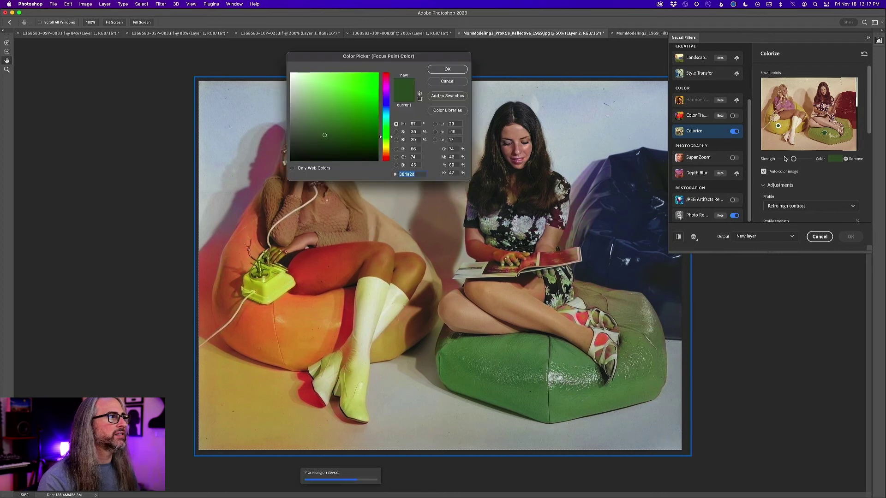
{"action": "left_click_drag", "start_coordinate": [383, 141], "coordinate": [385, 147]}
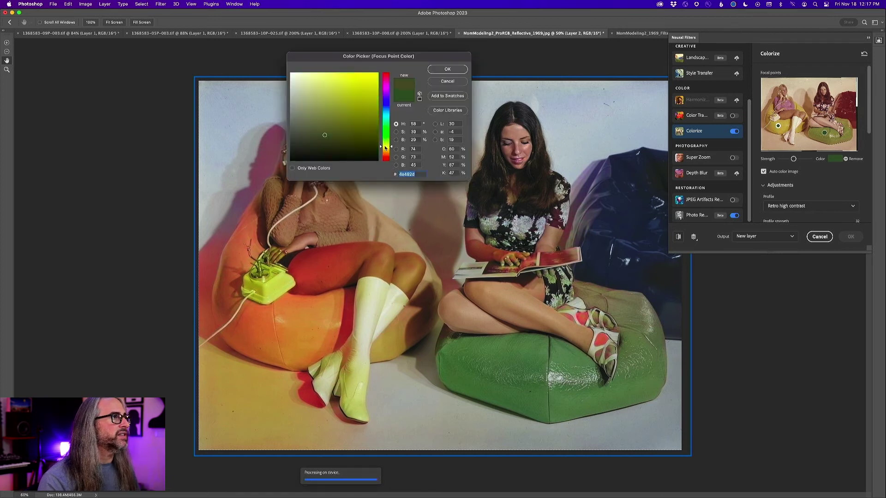
{"action": "left_click", "coordinate": [354, 80]}
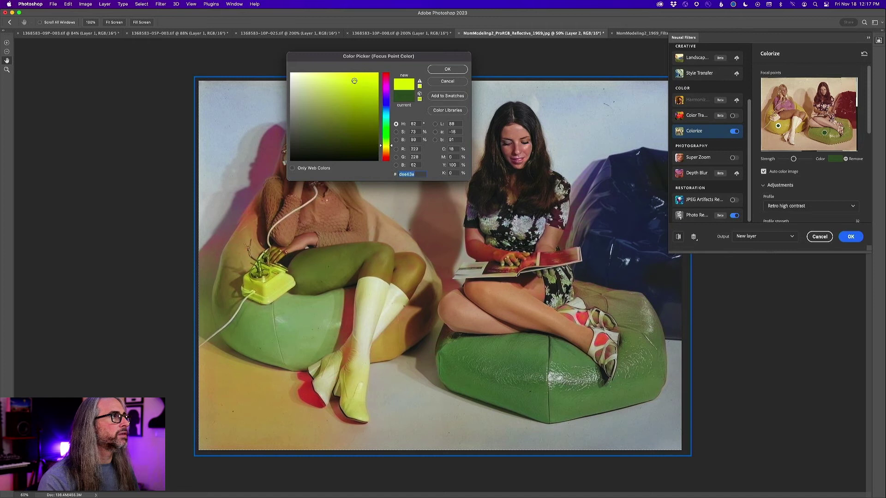
{"action": "left_click", "coordinate": [336, 86]}
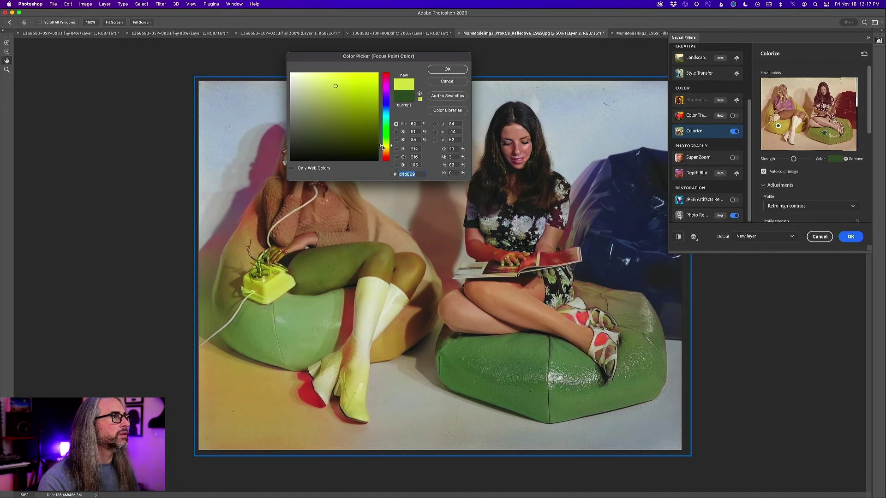
{"action": "left_click", "coordinate": [381, 149]}
{"action": "left_click_drag", "start_coordinate": [381, 149], "coordinate": [381, 150]}
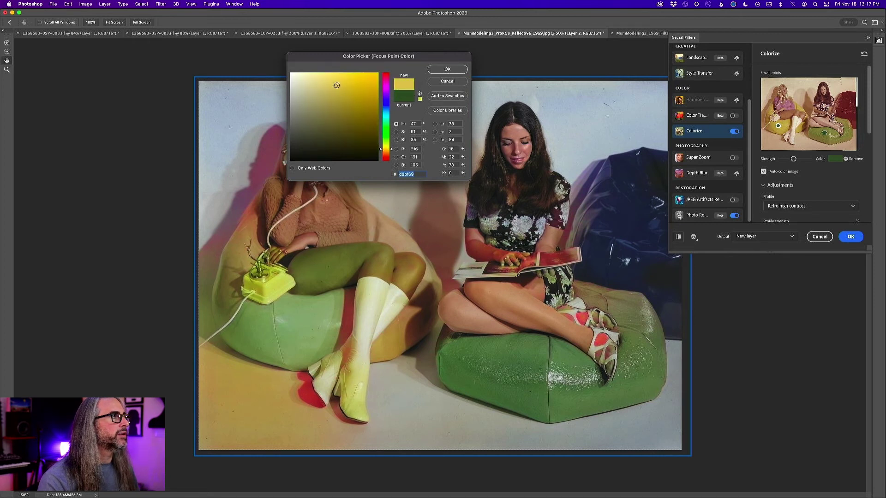
{"action": "left_click_drag", "start_coordinate": [337, 85], "coordinate": [346, 88]}
{"action": "left_click", "coordinate": [461, 69]}
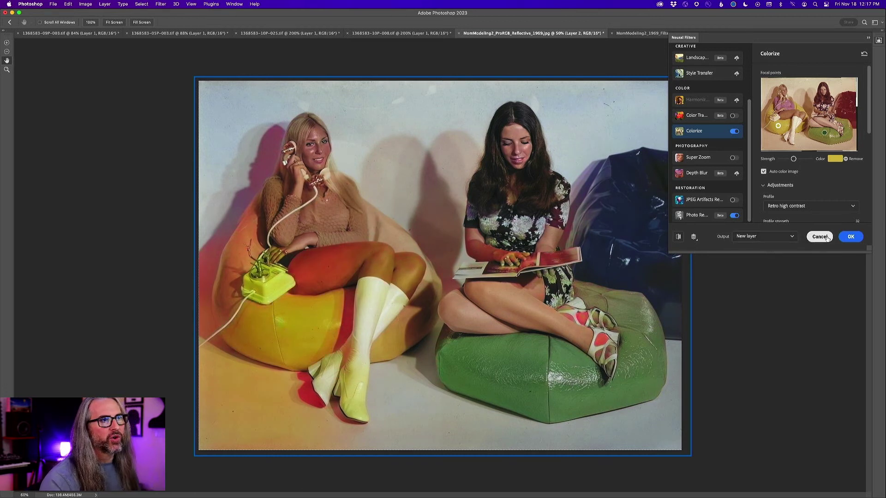
{"action": "left_click", "coordinate": [851, 237]}
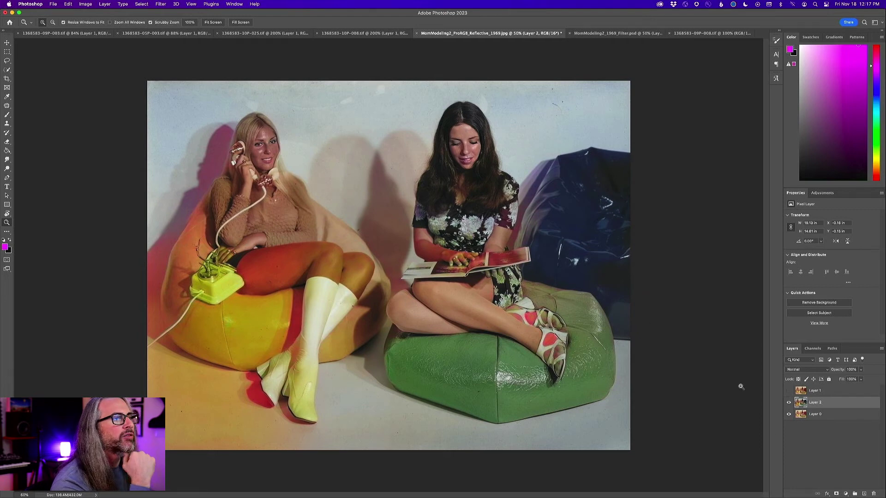
Toggle Layer 2's visibility repeatedly to compare the filtered result with the original photo.
{"action": "left_click", "coordinate": [789, 404]}
{"action": "left_click", "coordinate": [788, 404]}
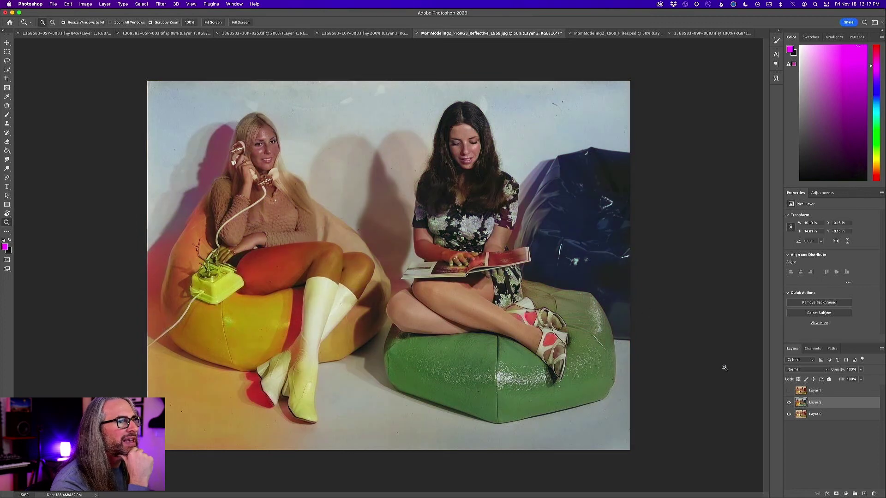
{"action": "left_click", "coordinate": [789, 403]}
{"action": "left_click", "coordinate": [789, 404]}
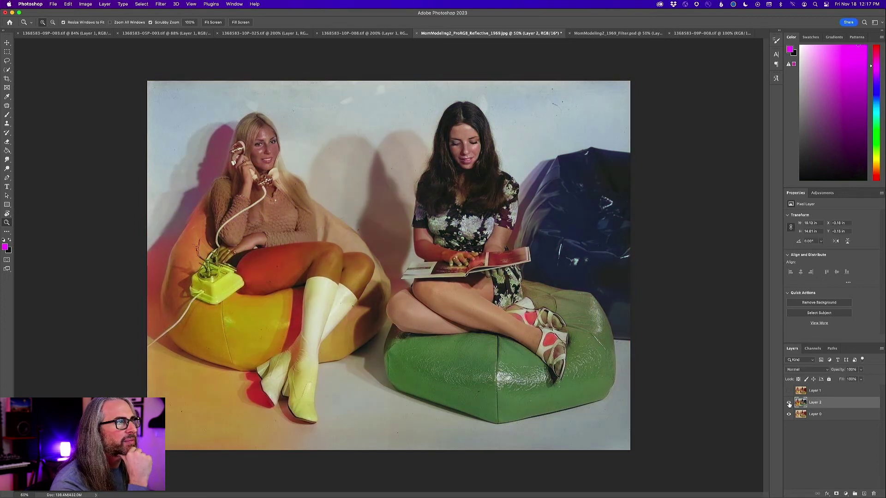
{"action": "left_click", "coordinate": [789, 403]}
{"action": "left_click", "coordinate": [788, 403]}
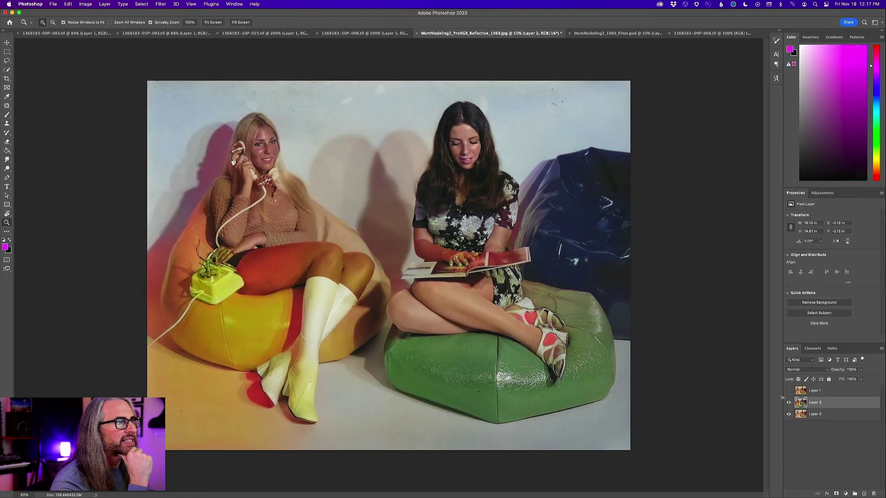
Add a layer mask to Layer 2 and paint black on it over the dark-haired woman's green-tinted fingers beneath the magazine.
{"action": "left_click", "coordinate": [837, 495]}
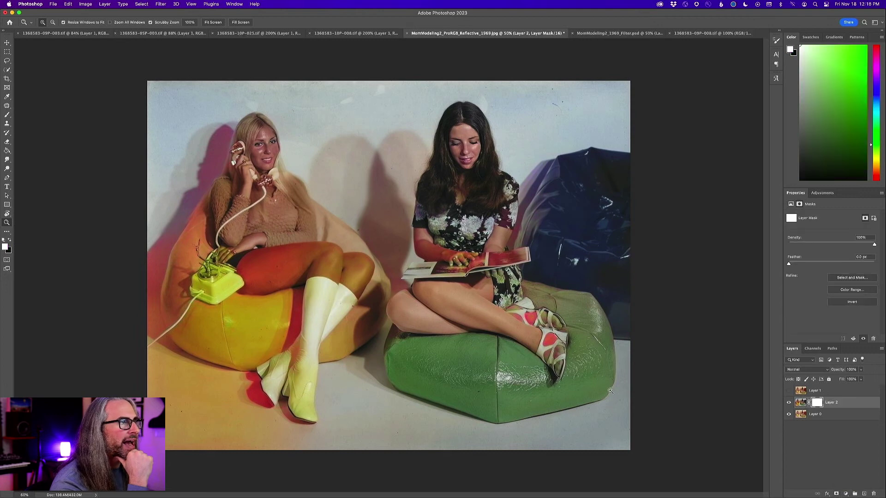
{"action": "left_click", "coordinate": [10, 239]}
{"action": "left_click_drag", "start_coordinate": [490, 277], "coordinate": [480, 278]}
{"action": "left_click", "coordinate": [480, 278]}
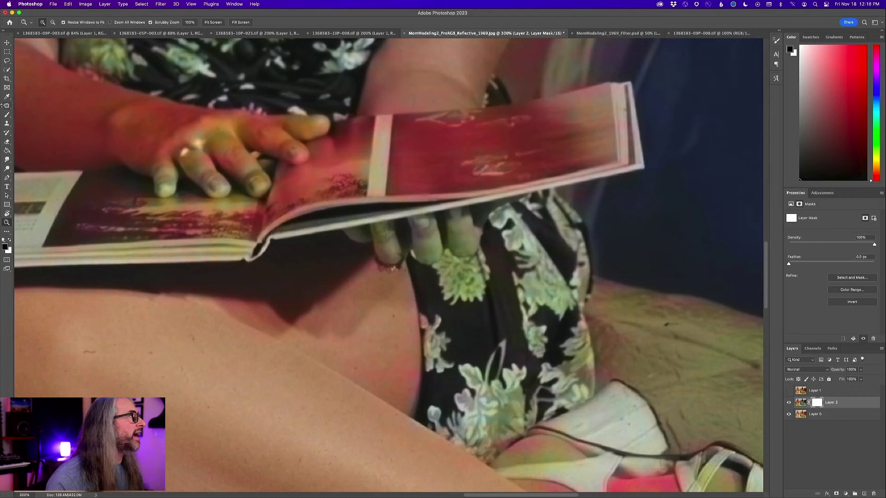
{"action": "left_click", "coordinate": [7, 114]}
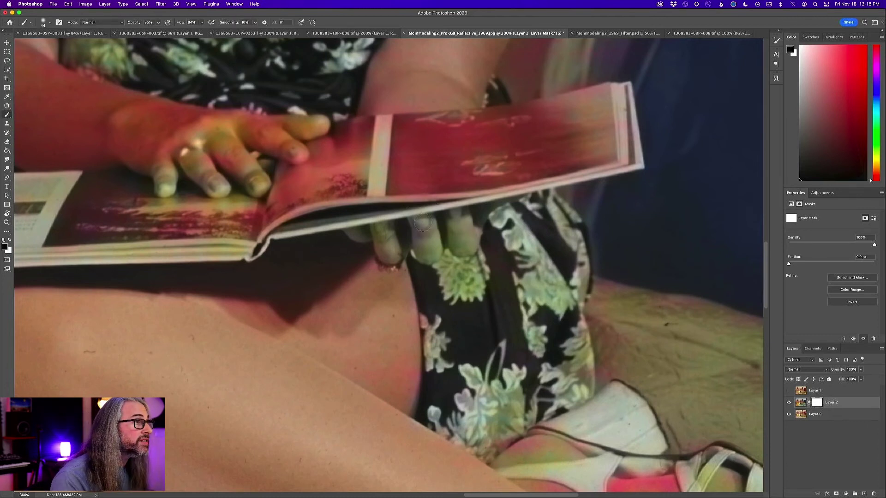
{"action": "left_click_drag", "start_coordinate": [423, 223], "coordinate": [421, 225]}
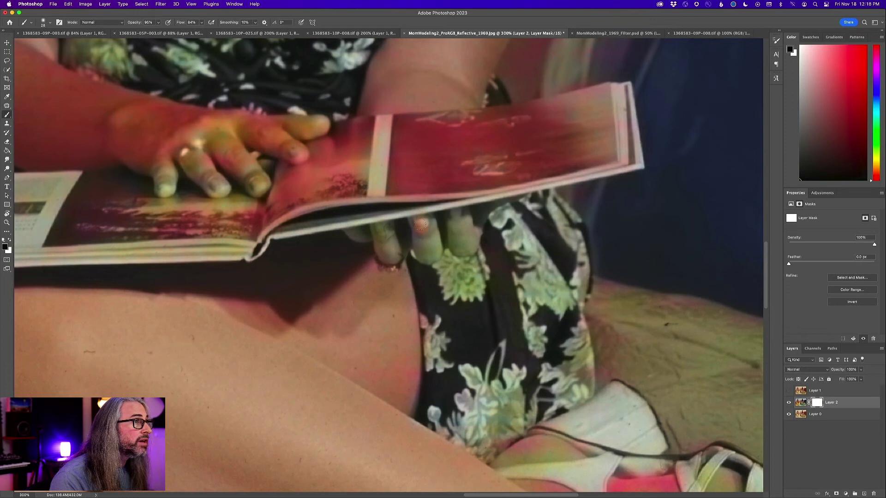
{"action": "mouse_move", "coordinate": [428, 226]}
{"action": "left_mouse_down"}
{"action": "mouse_move", "coordinate": [437, 254]}
{"action": "mouse_move", "coordinate": [429, 260]}
{"action": "mouse_move", "coordinate": [418, 223]}
{"action": "left_mouse_up"}
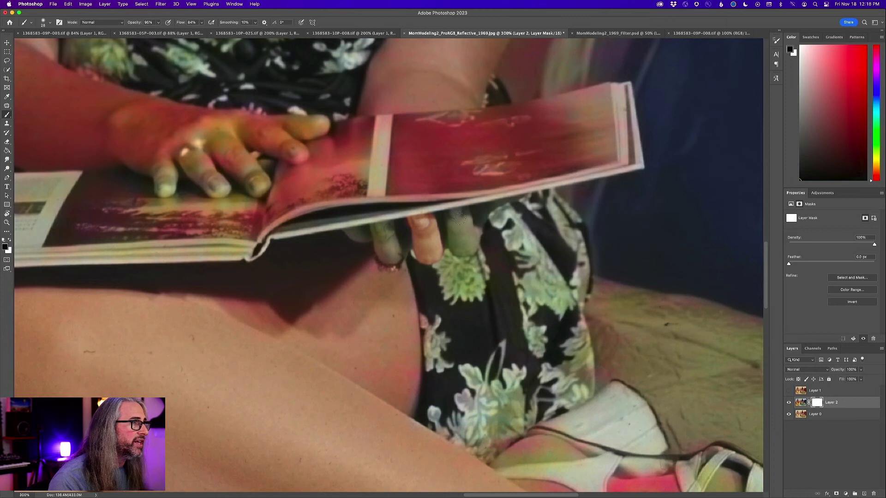
{"action": "mouse_move", "coordinate": [459, 216]}
{"action": "left_mouse_down"}
{"action": "mouse_move", "coordinate": [471, 213]}
{"action": "mouse_move", "coordinate": [451, 214]}
{"action": "mouse_move", "coordinate": [461, 250]}
{"action": "mouse_move", "coordinate": [472, 245]}
{"action": "mouse_move", "coordinate": [466, 214]}
{"action": "mouse_move", "coordinate": [477, 224]}
{"action": "mouse_move", "coordinate": [480, 216]}
{"action": "left_mouse_up"}
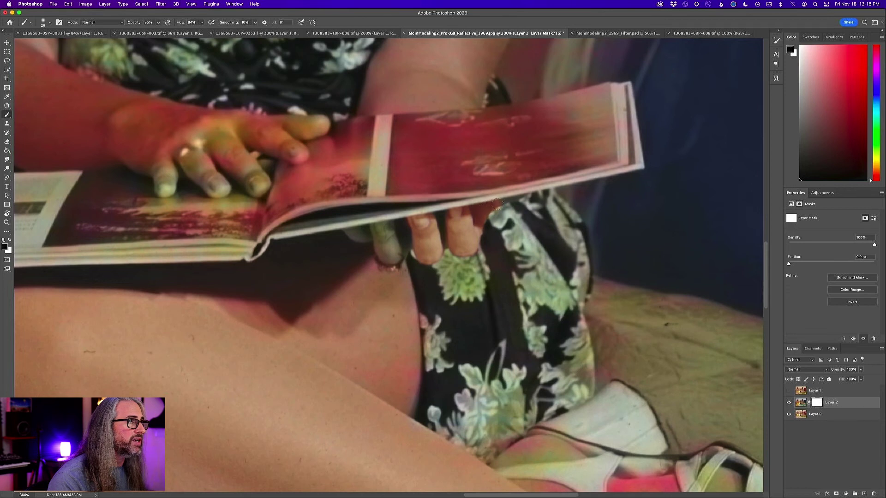
{"action": "left_click_drag", "start_coordinate": [497, 205], "coordinate": [522, 197]}
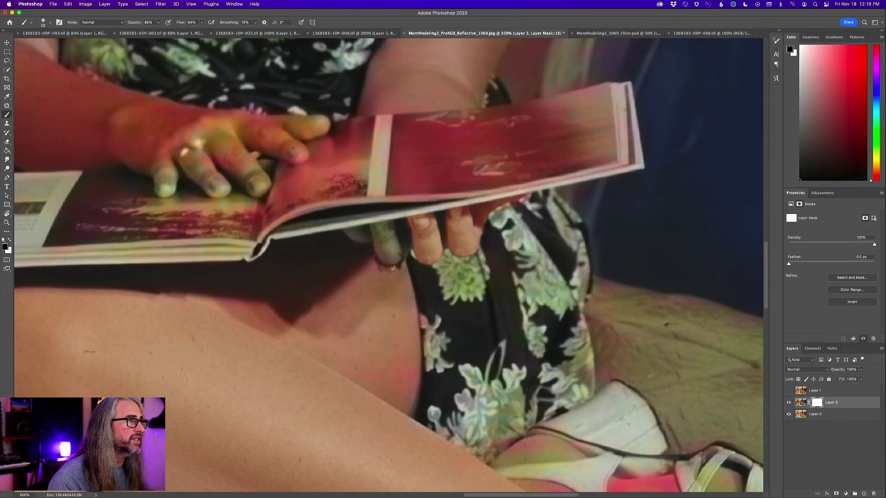
{"action": "mouse_move", "coordinate": [387, 237]}
{"action": "left_mouse_down"}
{"action": "mouse_move", "coordinate": [384, 222]}
{"action": "mouse_move", "coordinate": [355, 235]}
{"action": "mouse_move", "coordinate": [387, 242]}
{"action": "mouse_move", "coordinate": [387, 260]}
{"action": "mouse_move", "coordinate": [396, 257]}
{"action": "mouse_move", "coordinate": [392, 236]}
{"action": "mouse_move", "coordinate": [405, 244]}
{"action": "mouse_move", "coordinate": [407, 232]}
{"action": "left_mouse_up"}
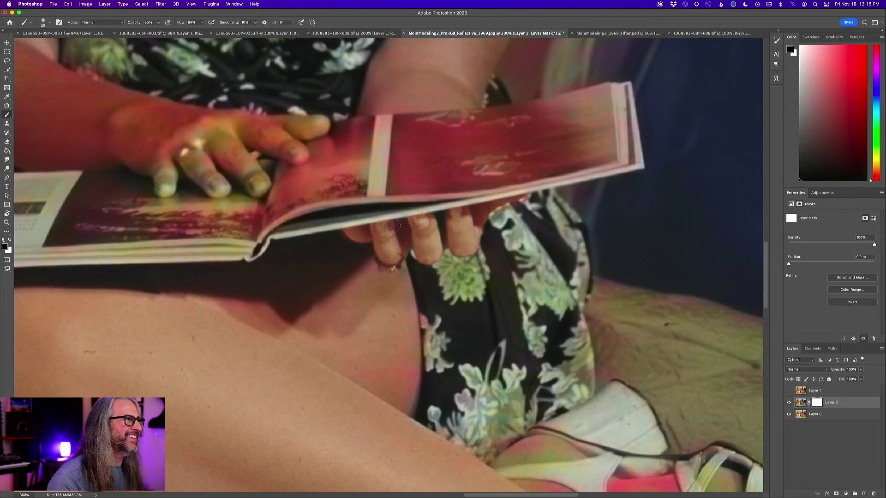
{"action": "mouse_move", "coordinate": [425, 223]}
{"action": "left_mouse_down"}
{"action": "mouse_move", "coordinate": [438, 218]}
{"action": "mouse_move", "coordinate": [441, 230]}
{"action": "left_mouse_up"}
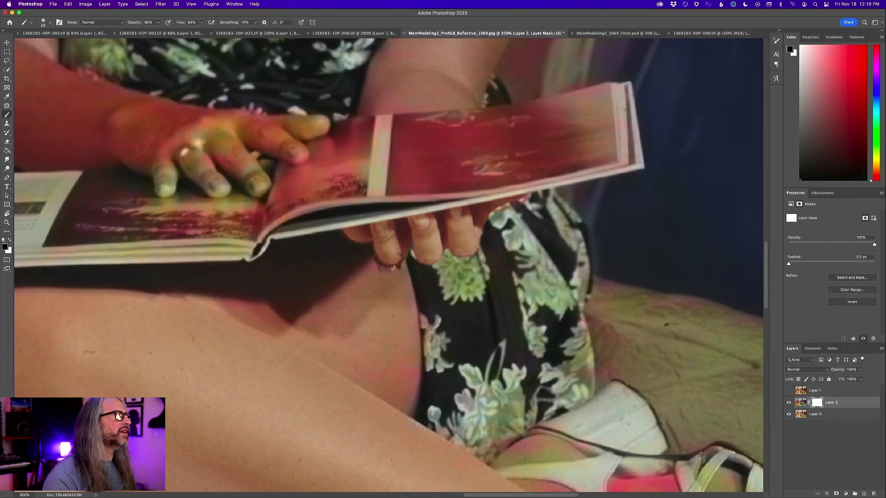
Paint black on Layer 2's mask over the yellow-green telephone beside the blonde woman to bring back its original color.
{"action": "scroll", "coordinate": [160, 131], "scroll_direction": "left", "scroll_amount": 5}
{"action": "scroll", "coordinate": [160, 131], "scroll_direction": "up", "scroll_amount": 5}
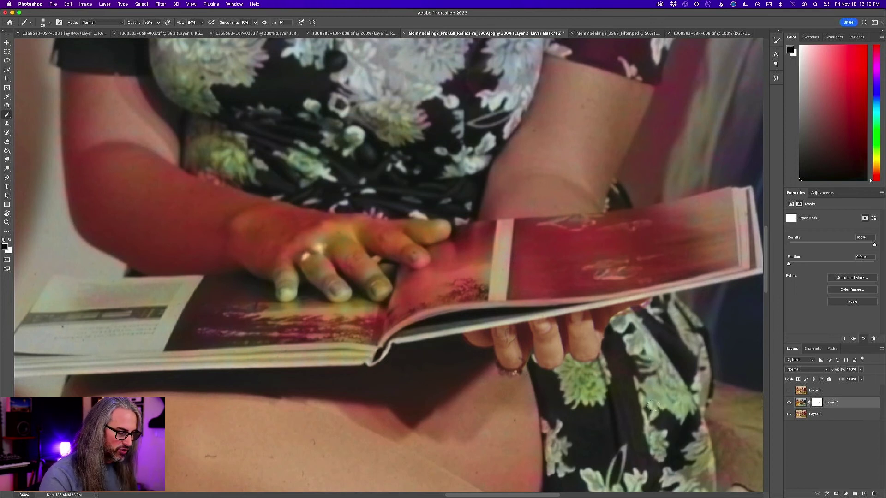
{"action": "key", "text": "super+minus"}
{"action": "key", "text": "super+minus"}
{"action": "key", "text": "super+minus"}
{"action": "key", "text": "super+minus"}
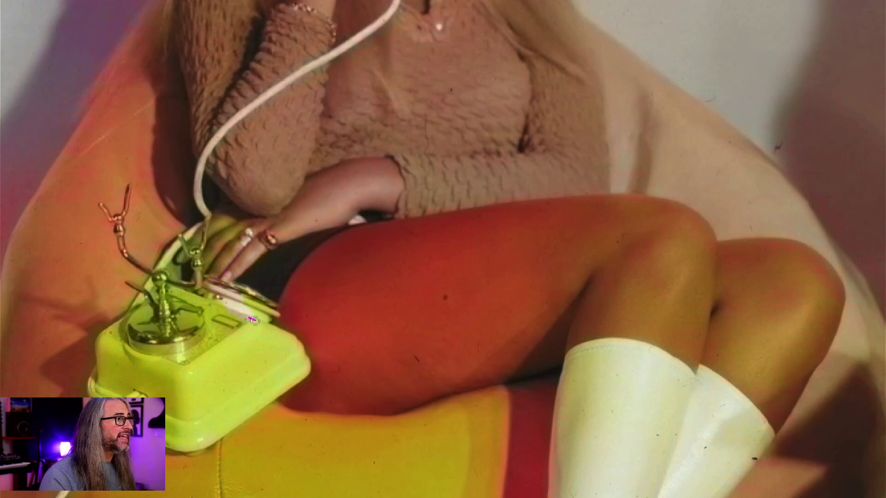
{"action": "mouse_move", "coordinate": [260, 326]}
{"action": "left_mouse_down"}
{"action": "mouse_move", "coordinate": [169, 308]}
{"action": "mouse_move", "coordinate": [185, 324]}
{"action": "mouse_move", "coordinate": [183, 292]}
{"action": "left_mouse_up"}
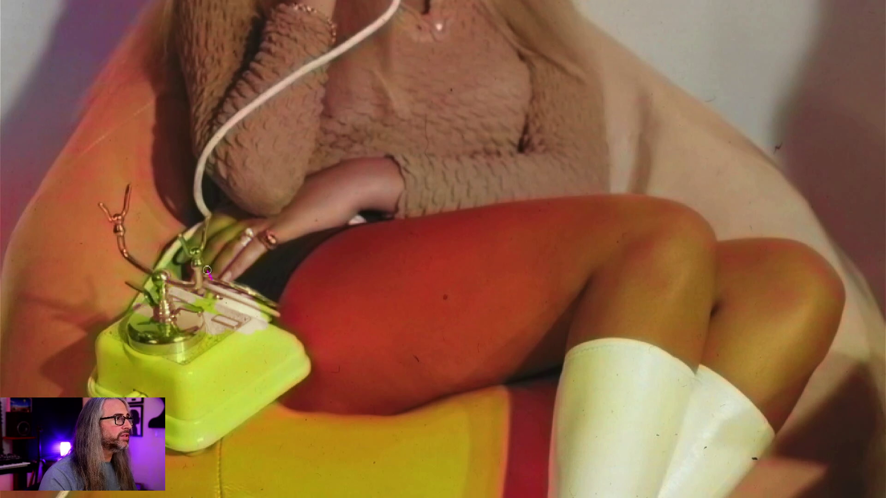
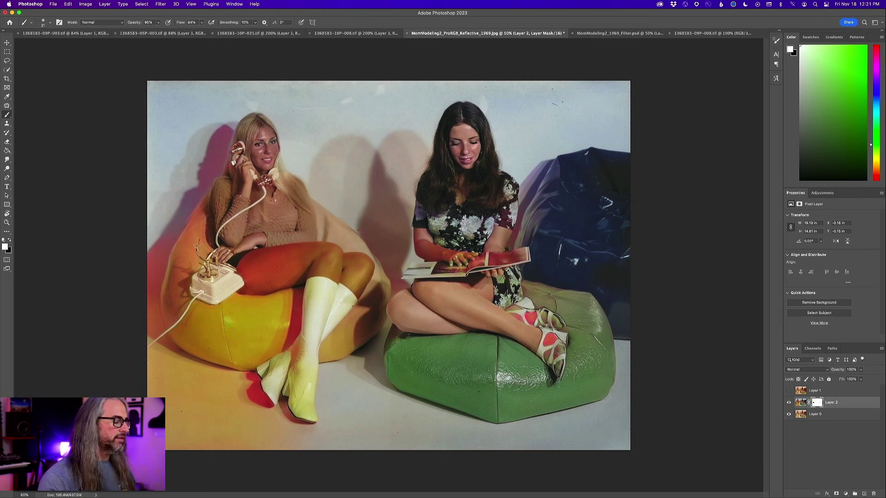
Switch to the Adobe Express Animate from audio page in Chrome and preview the Chloe, Red Monster, Finn and Hopscotch characters.
{"action": "key", "text": "super+Tab"}
{"action": "key", "text": "super+Tab"}
{"action": "key", "text": "super+Tab"}
{"action": "key", "text": "super+Tab"}
{"action": "key", "text": "super+Tab"}
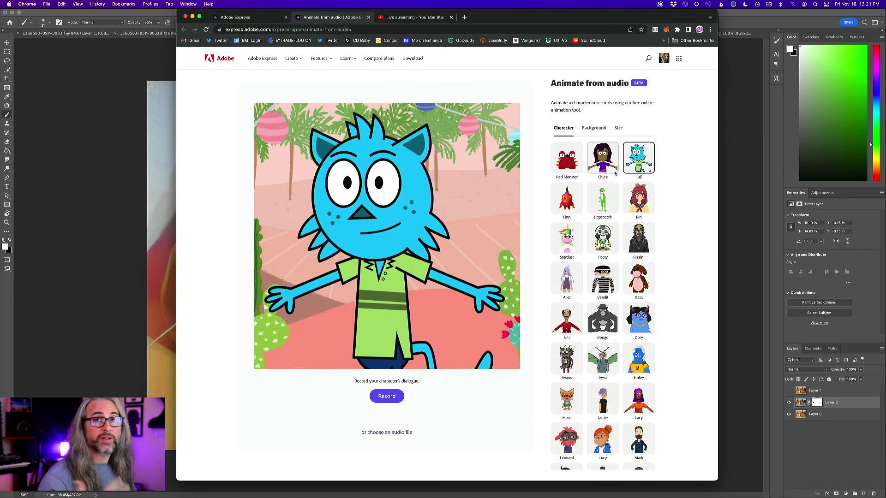
{"action": "left_click", "coordinate": [596, 165]}
{"action": "left_click", "coordinate": [581, 163]}
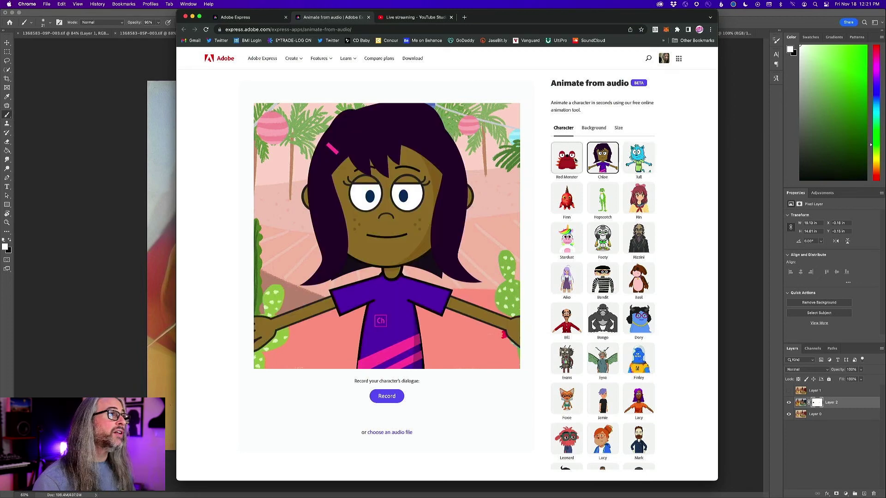
{"action": "left_click", "coordinate": [573, 199]}
{"action": "left_click", "coordinate": [600, 202]}
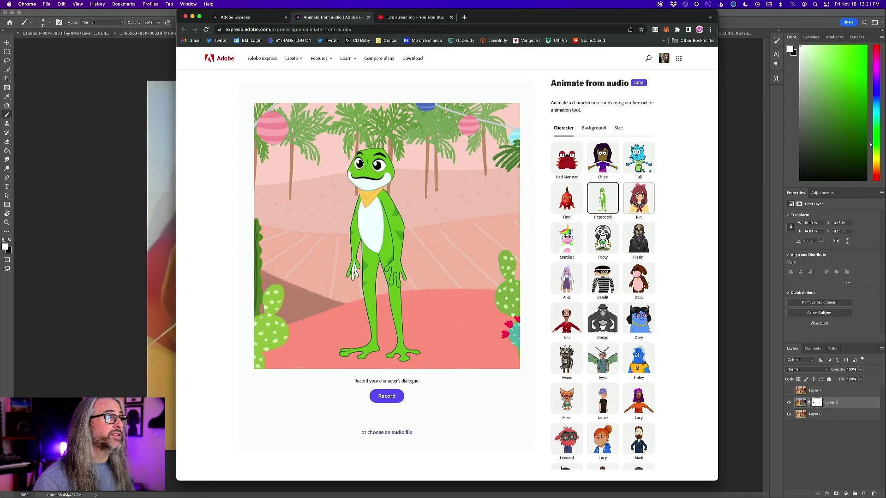
Preview further characters, including Rizzini, Footy, Bandit, Dory, Bongo and Bill.
{"action": "left_click", "coordinate": [635, 203]}
{"action": "left_click", "coordinate": [640, 239]}
{"action": "left_click", "coordinate": [605, 243]}
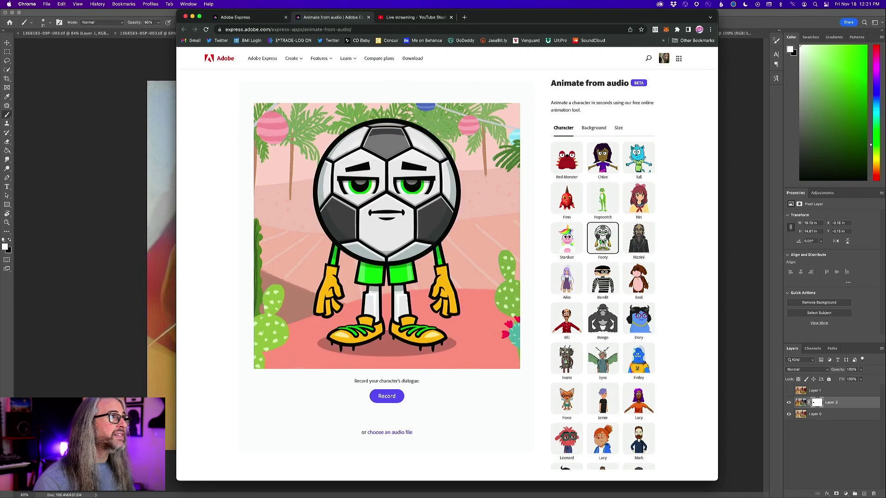
{"action": "left_click", "coordinate": [568, 276]}
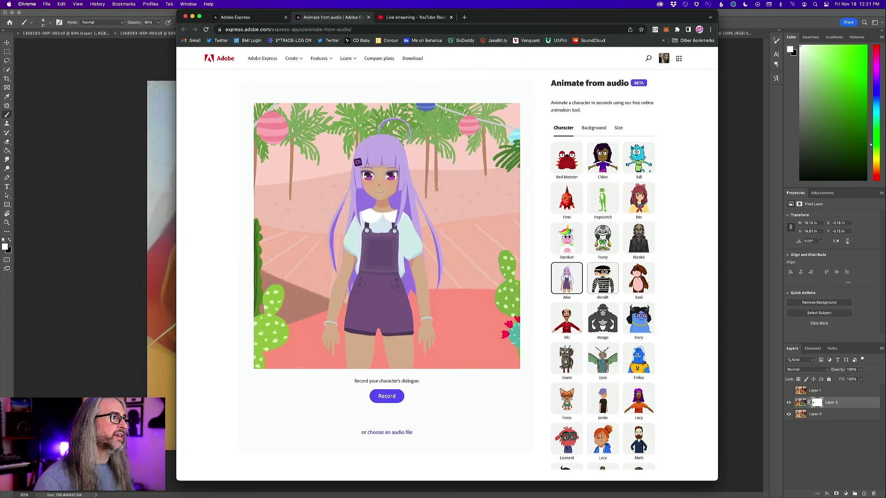
{"action": "left_click", "coordinate": [605, 287]}
{"action": "left_click", "coordinate": [634, 325]}
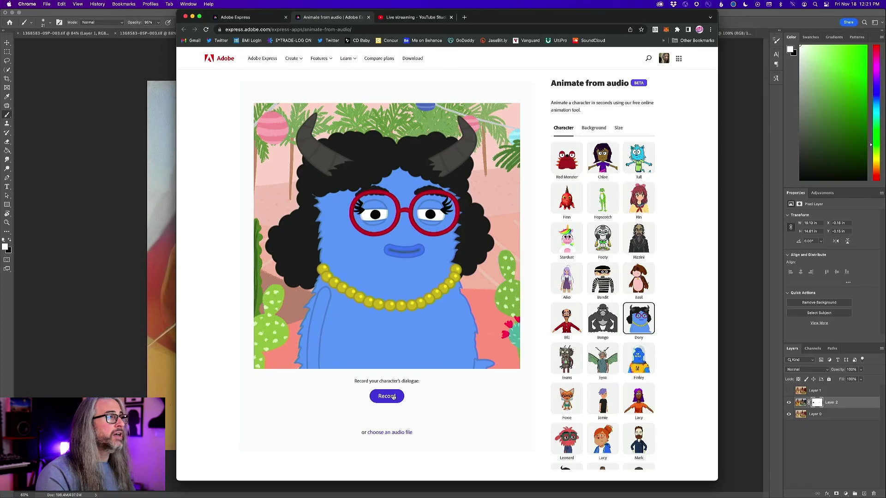
{"action": "left_click", "coordinate": [602, 324]}
{"action": "left_click", "coordinate": [565, 327]}
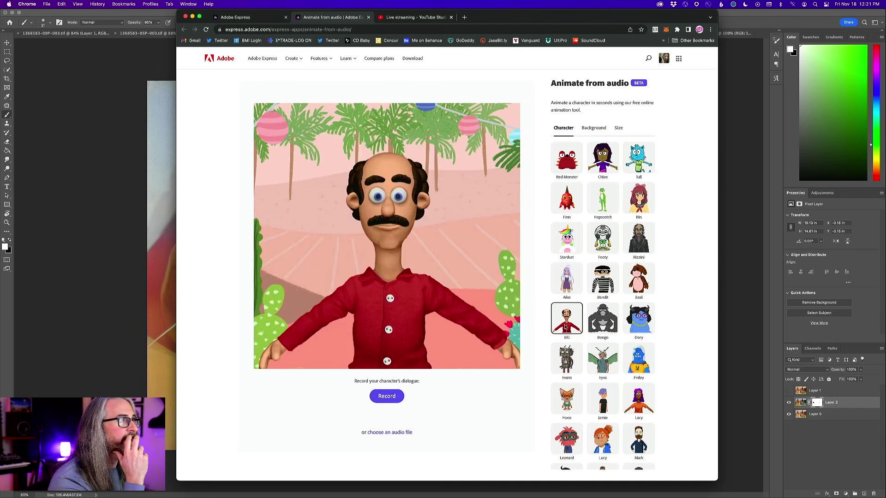
Preview the Evans, Finley, Lacy, Foxie and Jamie characters and select Sasquatch for the animation.
{"action": "left_click", "coordinate": [567, 359]}
{"action": "left_click", "coordinate": [602, 360]}
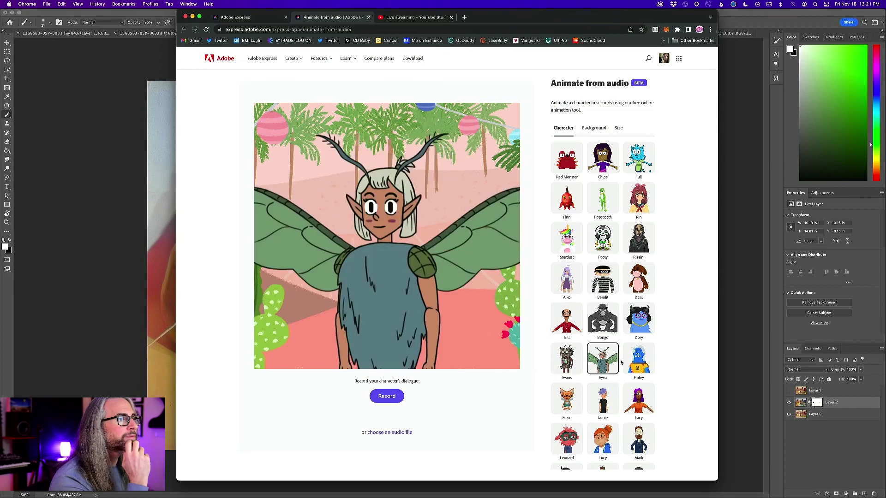
{"action": "left_click", "coordinate": [636, 365]}
{"action": "left_click", "coordinate": [639, 397]}
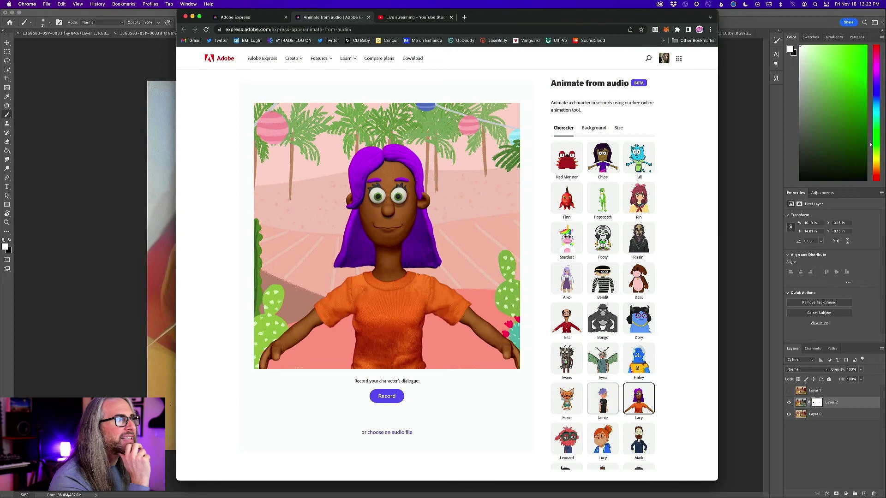
{"action": "left_click", "coordinate": [566, 398]}
{"action": "left_click", "coordinate": [602, 398]}
{"action": "scroll", "coordinate": [605, 388], "scroll_direction": "down", "scroll_amount": 5}
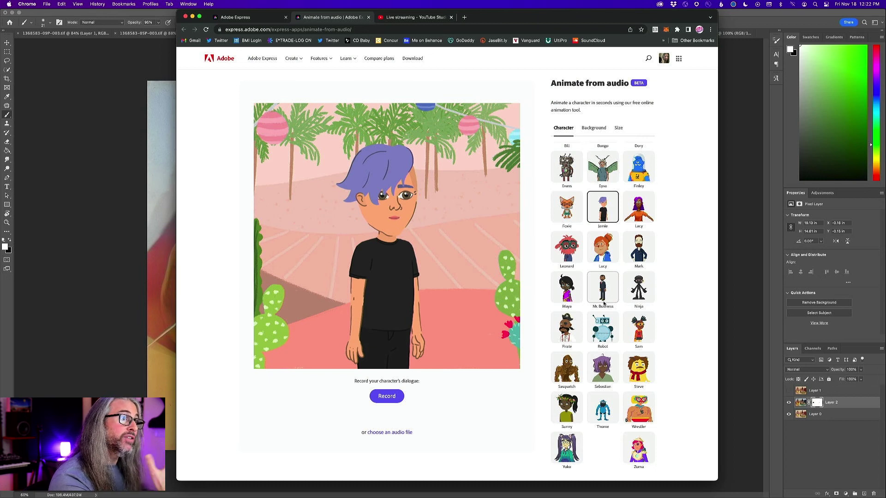
{"action": "left_click", "coordinate": [566, 369]}
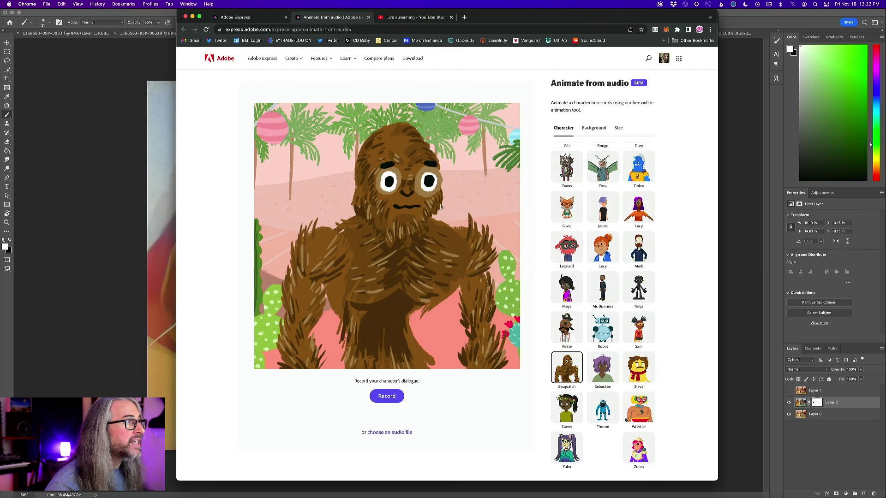
Preview the Yuko, Ninja, Mr. Business, Maya and Rizzini characters on the animation stage.
{"action": "left_click", "coordinate": [566, 447]}
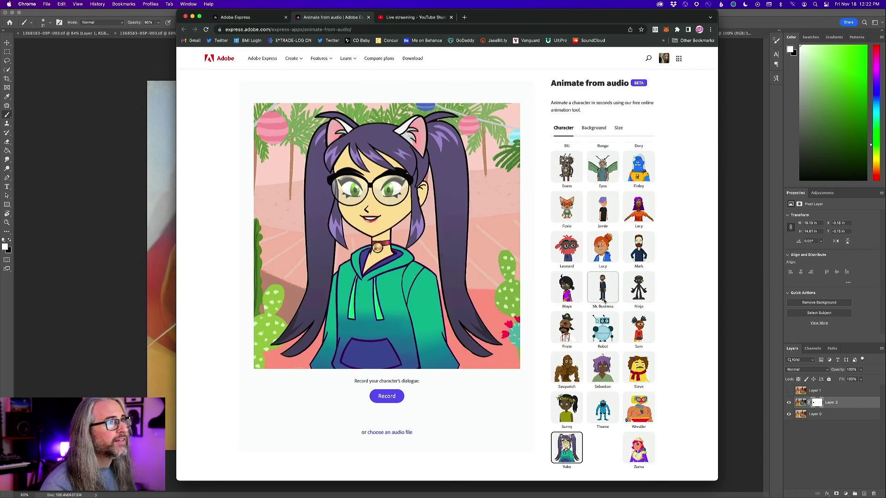
{"action": "left_click", "coordinate": [637, 289]}
{"action": "left_click", "coordinate": [603, 287]}
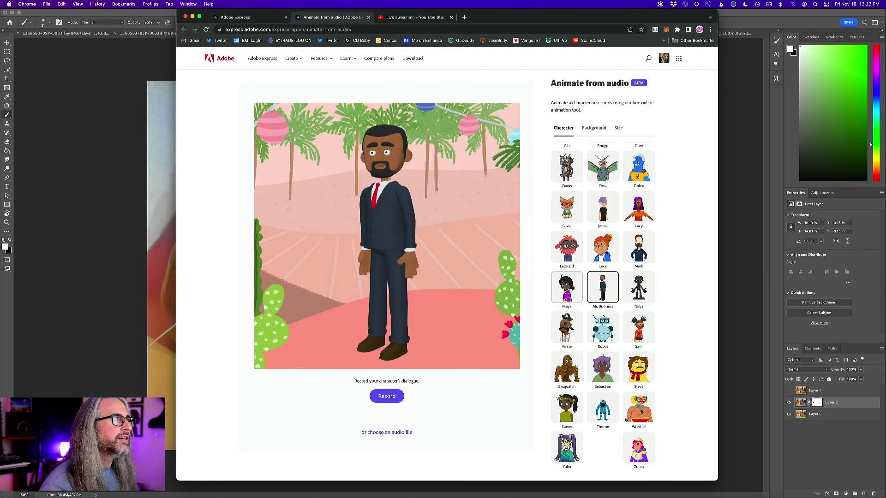
{"action": "left_click", "coordinate": [566, 287]}
{"action": "scroll", "coordinate": [600, 255], "scroll_direction": "up", "scroll_amount": 2}
{"action": "scroll", "coordinate": [599, 254], "scroll_direction": "up", "scroll_amount": 2}
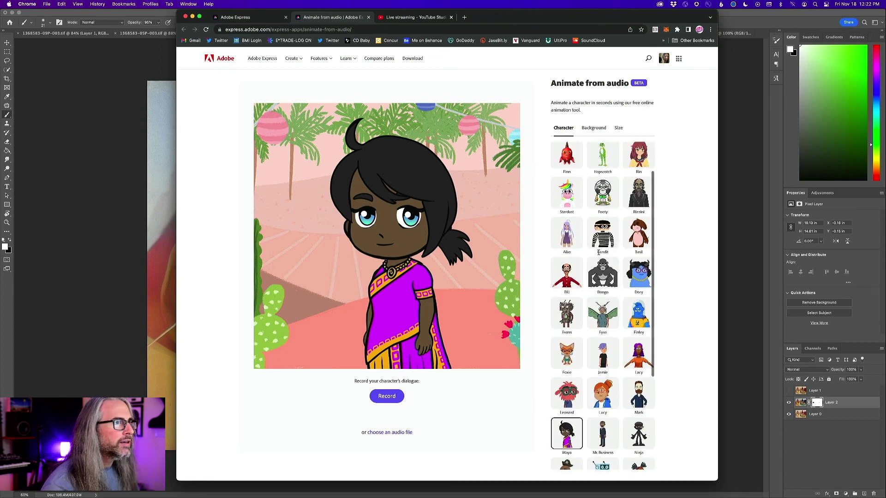
{"action": "scroll", "coordinate": [592, 264], "scroll_direction": "up", "scroll_amount": 2}
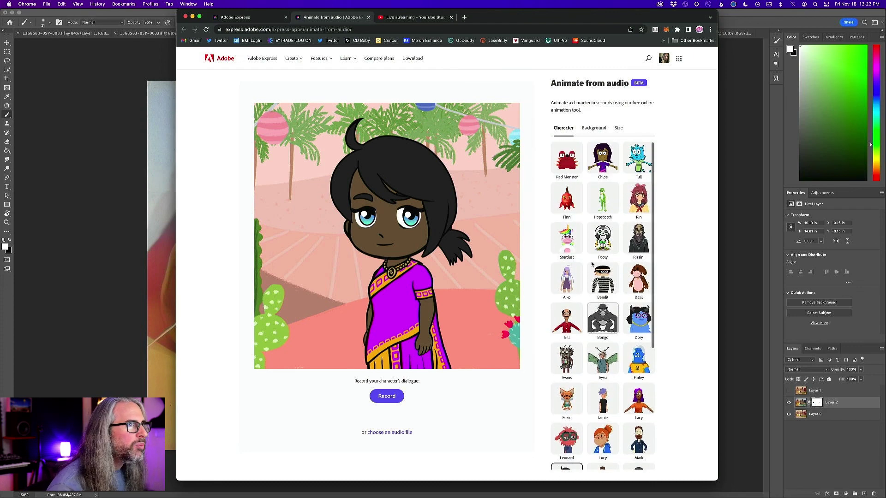
{"action": "left_click", "coordinate": [639, 238]}
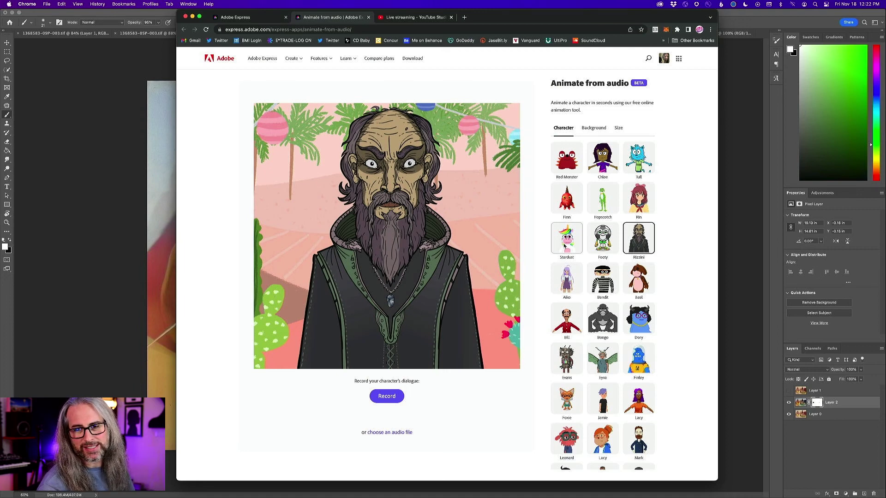
Preview Yuko again, browse the rest of the character gallery and select Sasquatch for the animation.
{"action": "scroll", "coordinate": [592, 287], "scroll_direction": "down", "scroll_amount": 5}
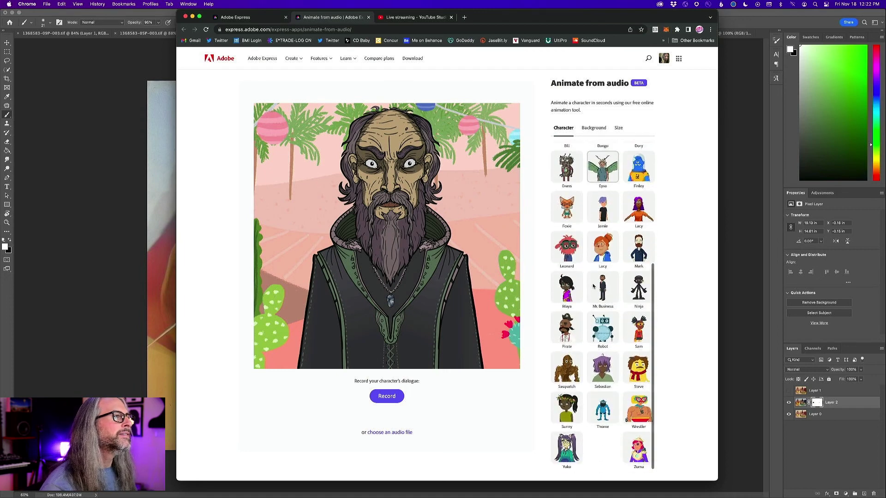
{"action": "left_click", "coordinate": [570, 442]}
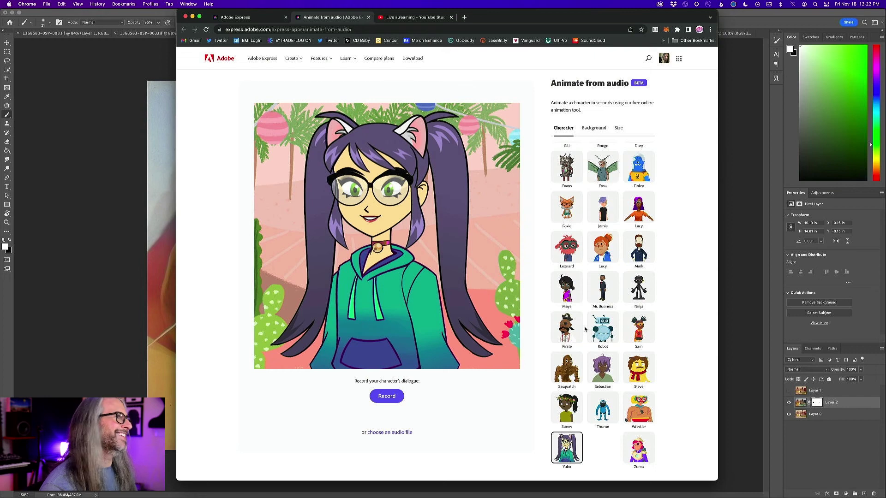
{"action": "scroll", "coordinate": [632, 323], "scroll_direction": "up", "scroll_amount": 1}
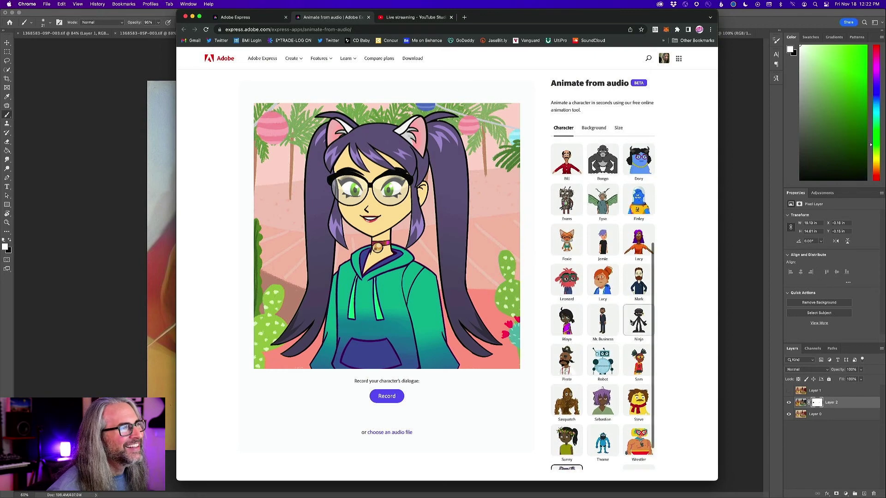
{"action": "scroll", "coordinate": [633, 300], "scroll_direction": "up", "scroll_amount": 3}
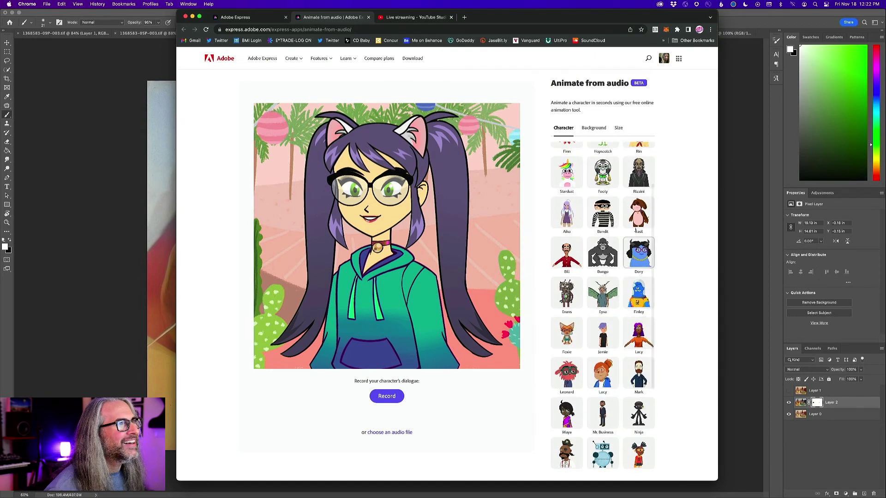
{"action": "scroll", "coordinate": [623, 277], "scroll_direction": "down", "scroll_amount": 3}
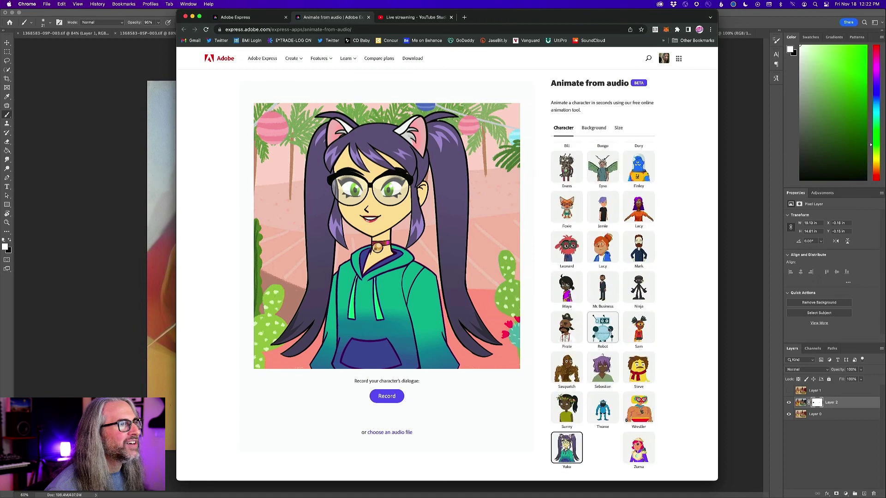
{"action": "left_click", "coordinate": [563, 368]}
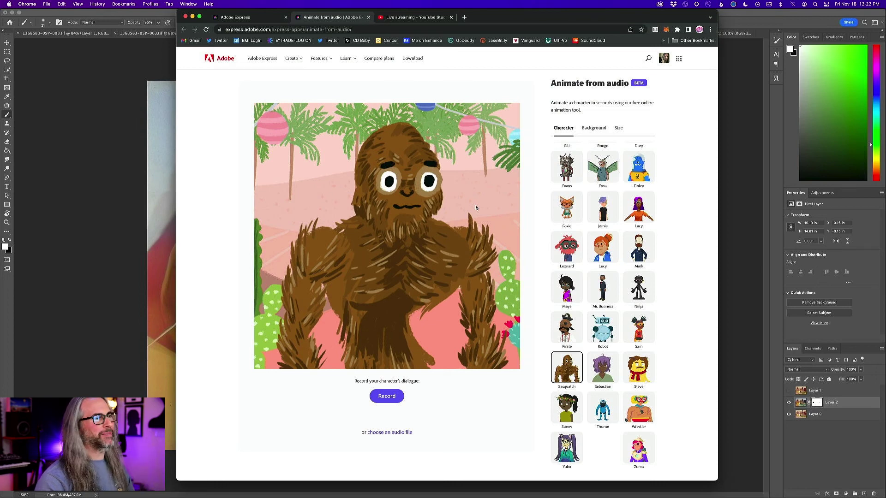
Load the voice-over MP3 from the Desktop as Sasquatch's dialogue and play the generated animation.
{"action": "left_click", "coordinate": [391, 433]}
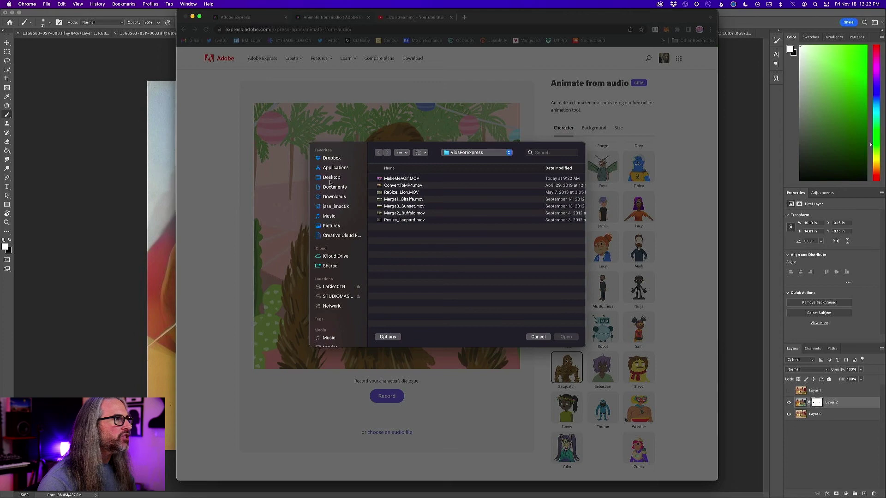
{"action": "left_click", "coordinate": [331, 179]}
{"action": "left_click", "coordinate": [395, 234]}
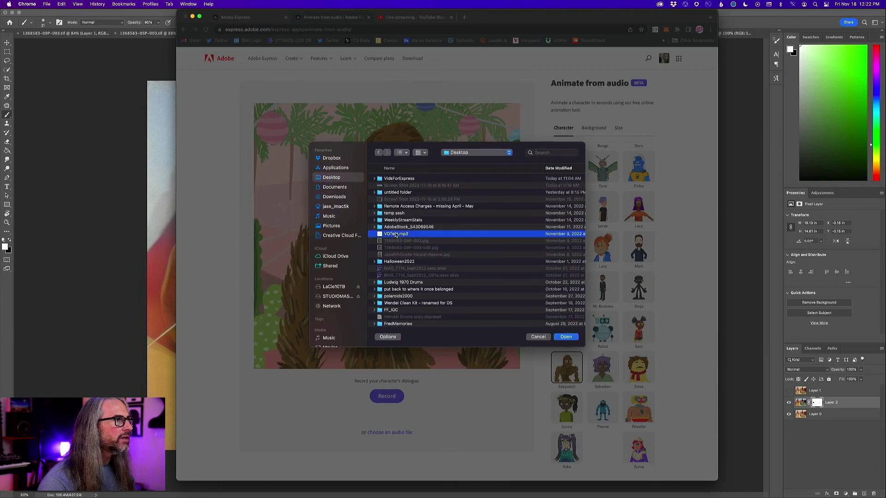
{"action": "left_click", "coordinate": [566, 337]}
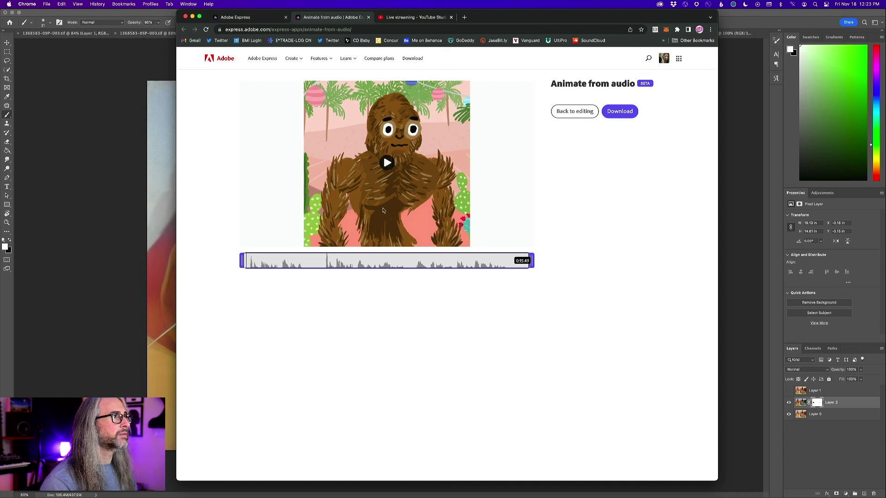
{"action": "left_click", "coordinate": [386, 163]}
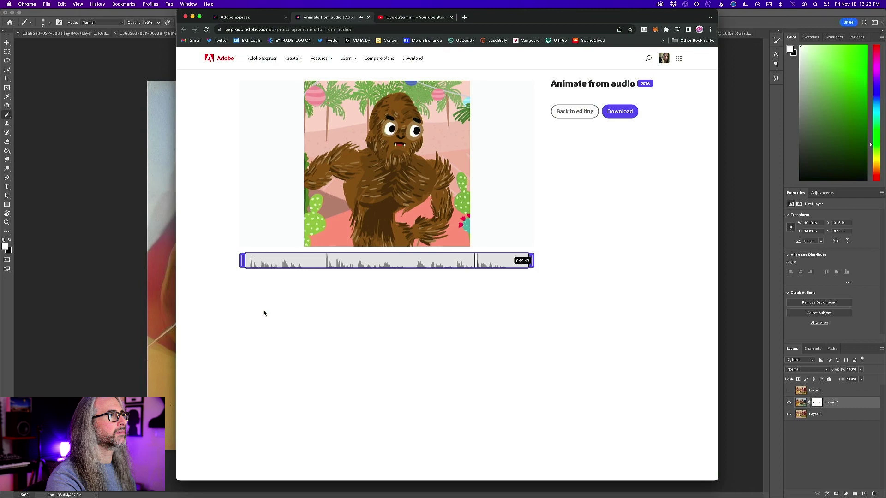
Return to editing, change the character to Yuko and generate a preview with the same audio.
{"action": "left_click", "coordinate": [571, 113]}
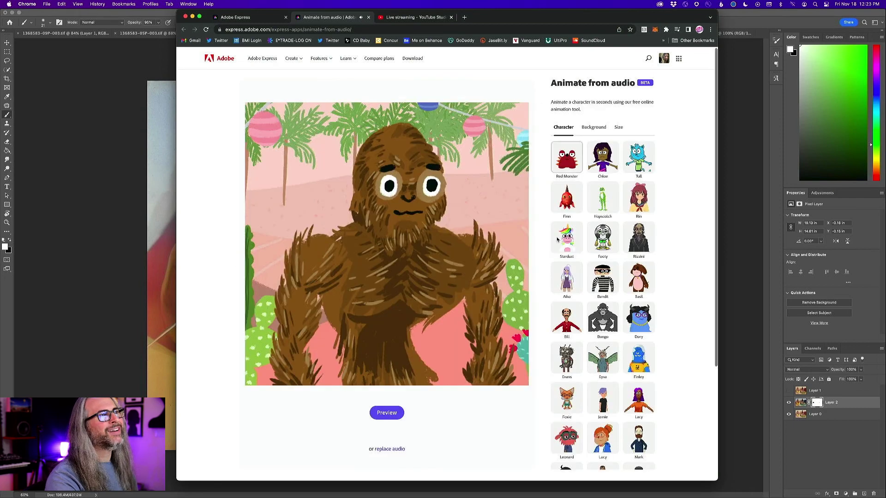
{"action": "left_click", "coordinate": [567, 449]}
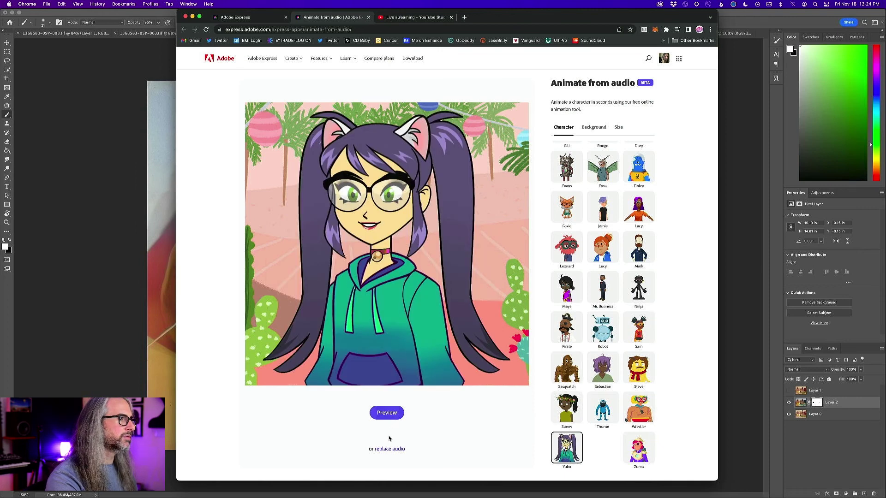
{"action": "left_click", "coordinate": [386, 412]}
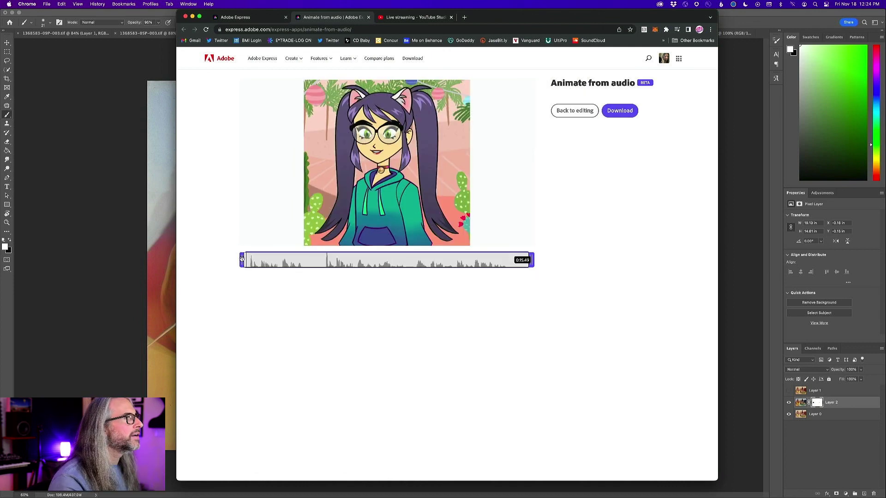
Trim the start of the audio so the Yuko animation lasts about 11.2 seconds, and play and download it.
{"action": "left_click_drag", "start_coordinate": [241, 258], "coordinate": [320, 260]}
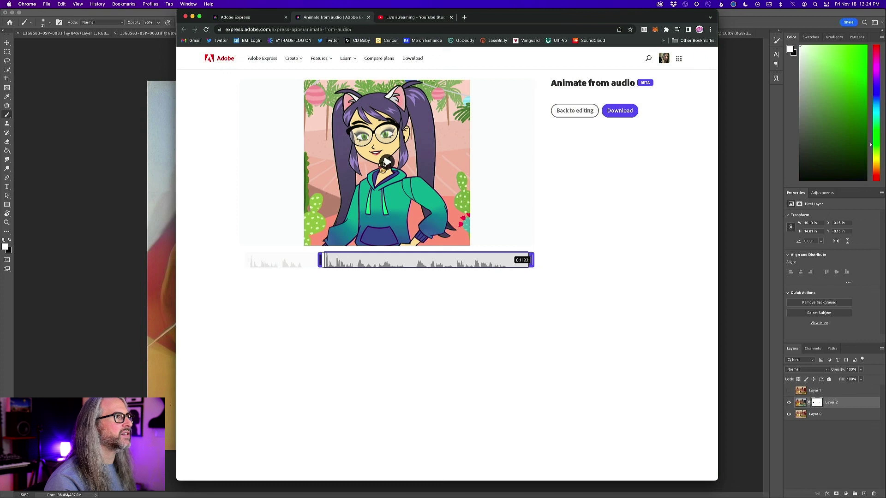
{"action": "scroll", "coordinate": [385, 162], "scroll_direction": "down", "scroll_amount": 1}
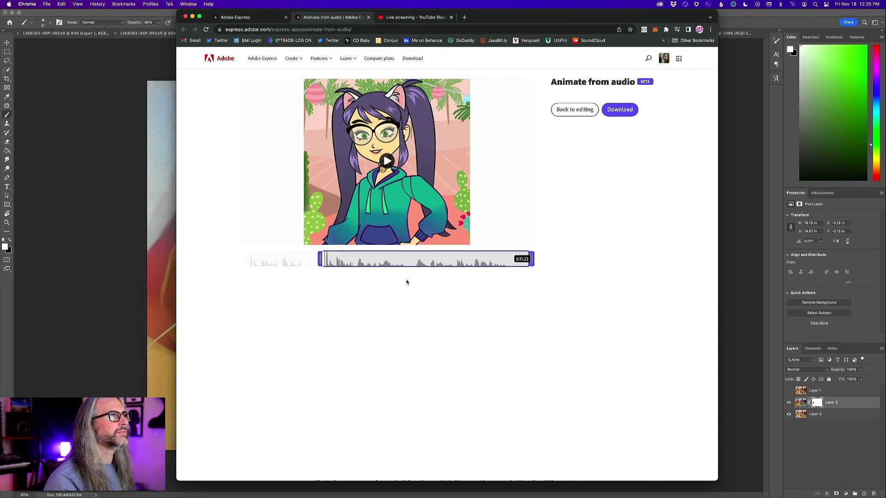
{"action": "left_click", "coordinate": [388, 163]}
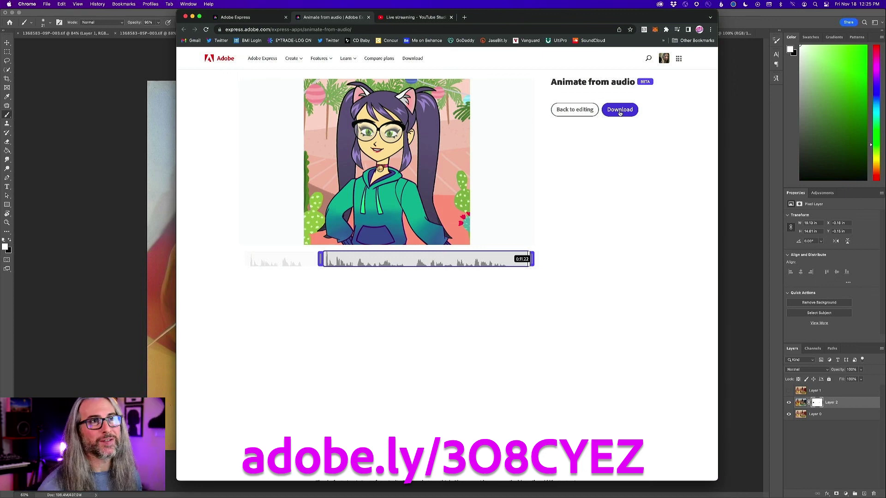
{"action": "left_click", "coordinate": [619, 113]}
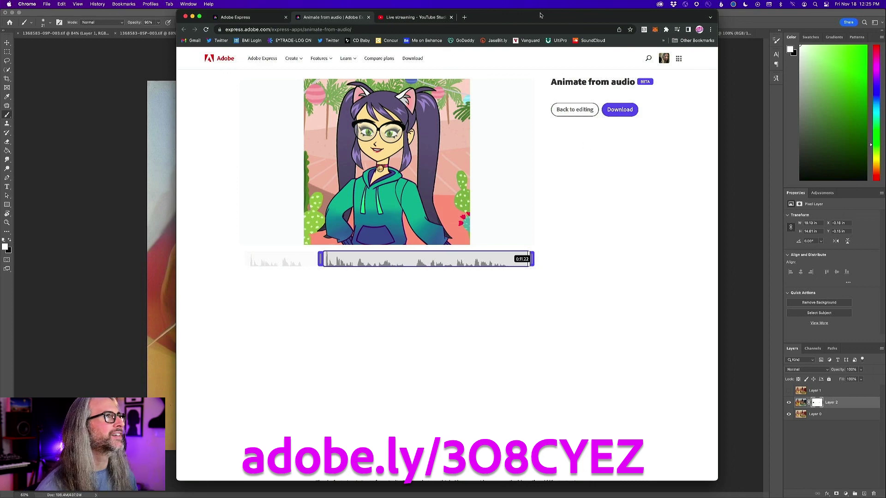
Switch to the Adobe Express home page, load the sample video into Resize video and view the available destination platforms.
{"action": "left_click", "coordinate": [256, 19]}
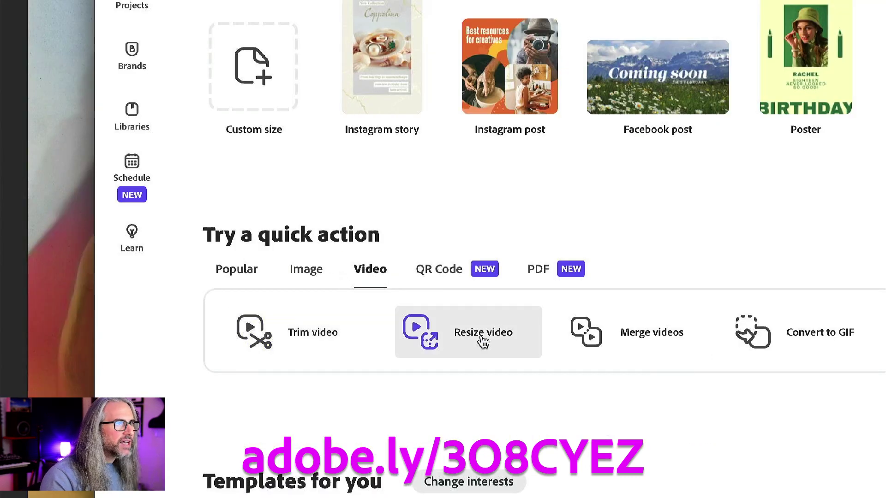
{"action": "left_click", "coordinate": [482, 340]}
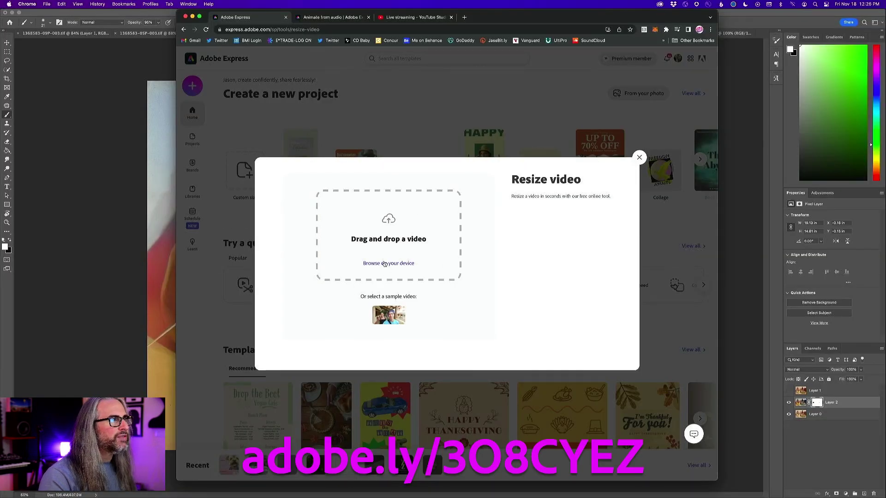
{"action": "left_click", "coordinate": [389, 314]}
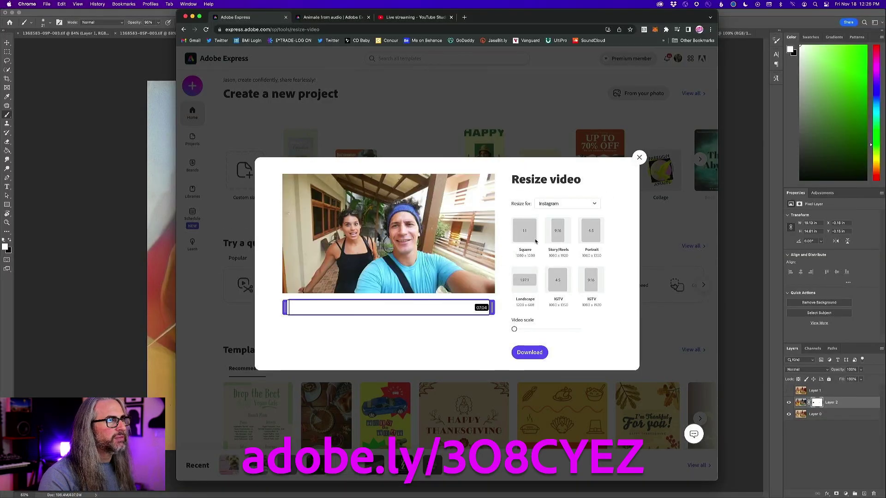
{"action": "left_click", "coordinate": [587, 203]}
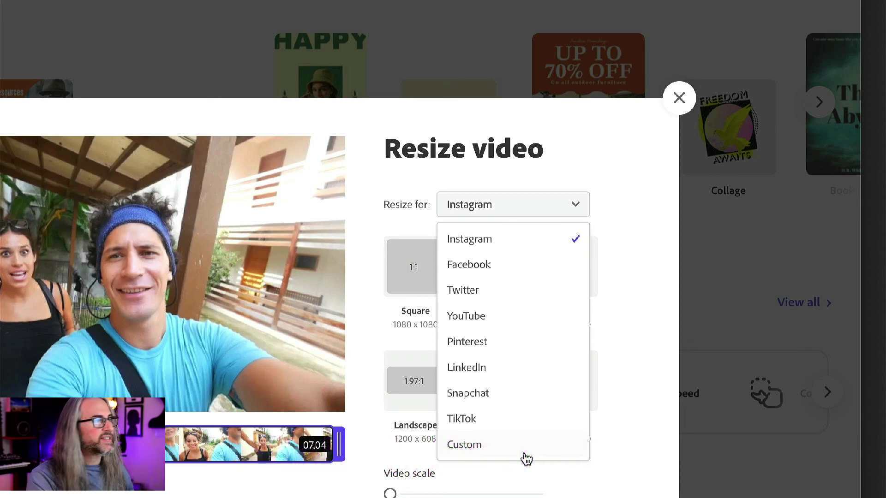
{"action": "left_click", "coordinate": [626, 238]}
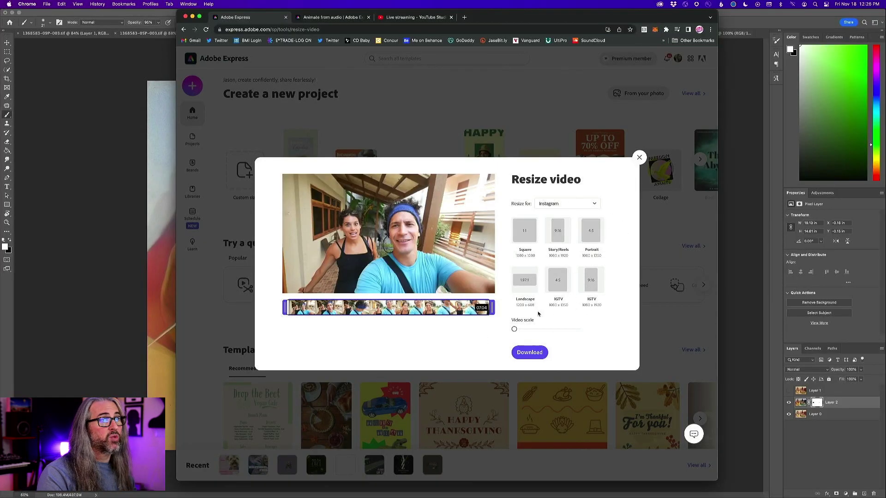
Try the video scale and the Instagram IGTV 4:5, Portrait, Story/Reels, Square and Landscape presets, and close Resize video without downloading.
{"action": "left_click_drag", "start_coordinate": [514, 329], "coordinate": [560, 329]}
{"action": "left_click", "coordinate": [557, 280]}
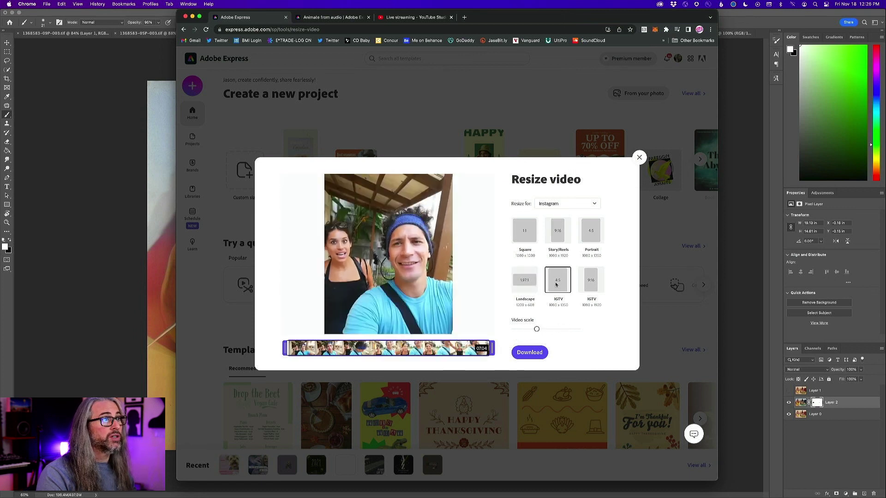
{"action": "left_click", "coordinate": [591, 230]}
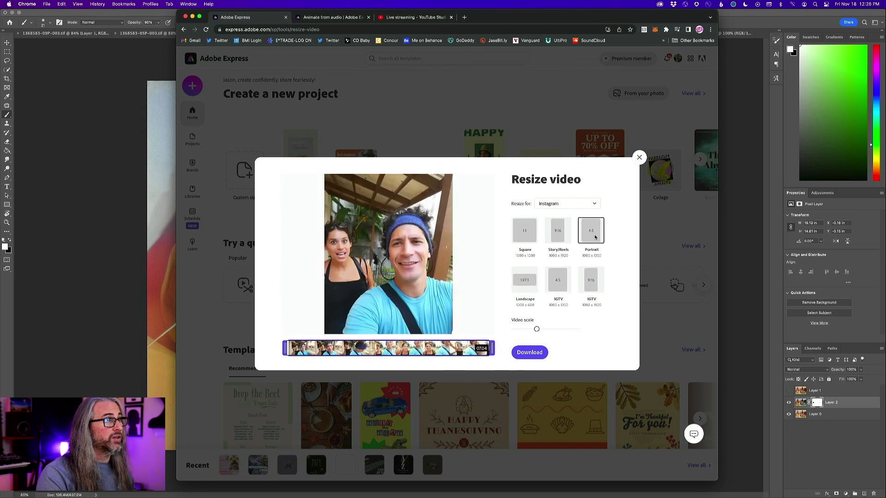
{"action": "left_click", "coordinate": [559, 233]}
{"action": "left_click", "coordinate": [525, 237]}
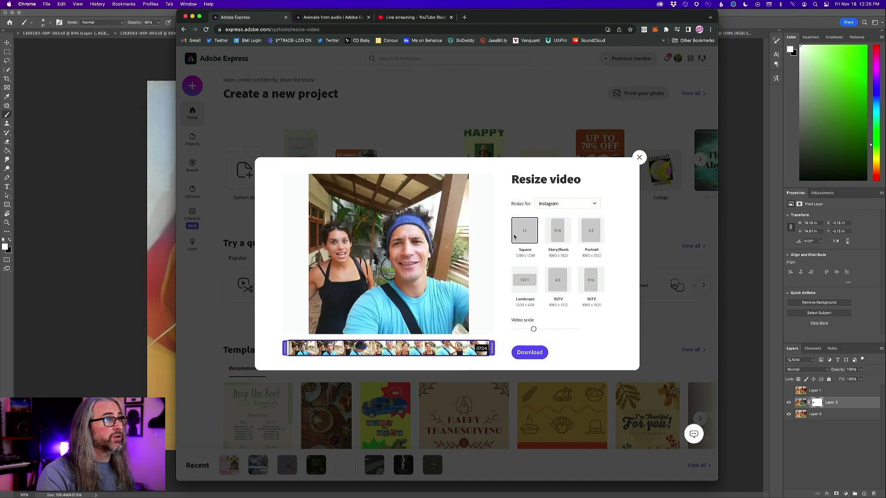
{"action": "left_click", "coordinate": [525, 282]}
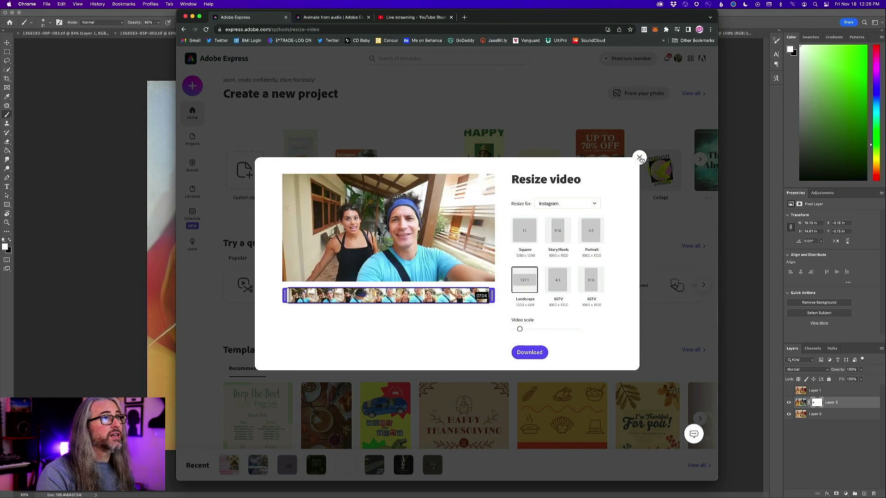
{"action": "left_click", "coordinate": [639, 158]}
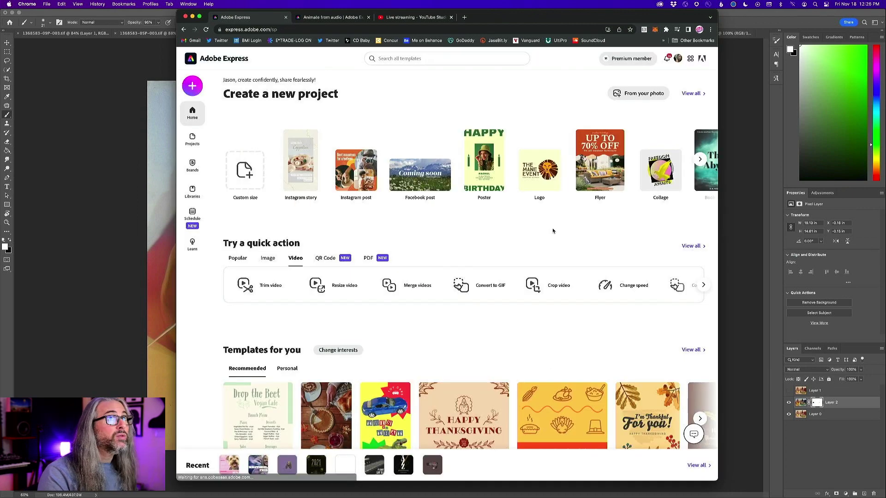
Browse further video quick actions and open Convert to GIF.
{"action": "left_click", "coordinate": [700, 284]}
{"action": "left_click", "coordinate": [367, 289]}
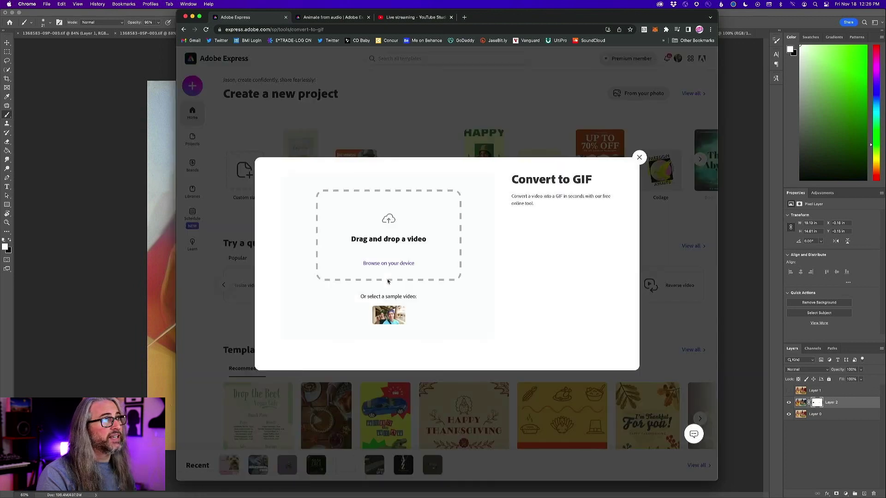